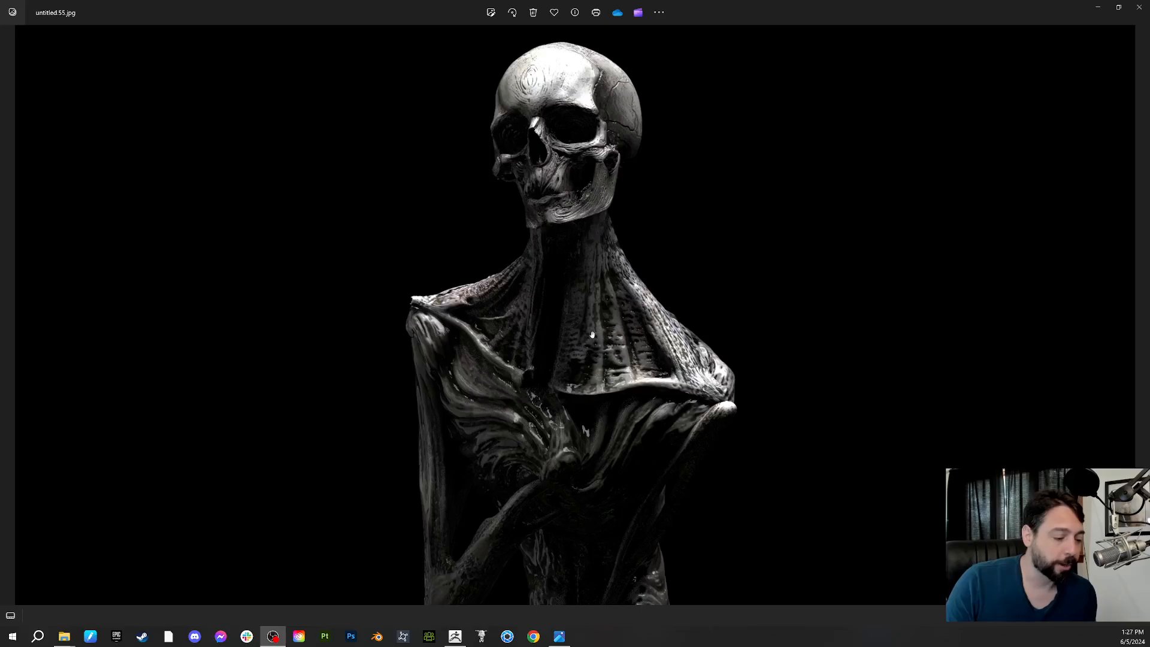
- Examine the rendered image untitled.55.jpg up close, from the skull and torso to the full plant-like figure, and close it
{"action": "scroll", "coordinate": [592, 335], "scroll_direction": "down", "scroll_amount": 4}
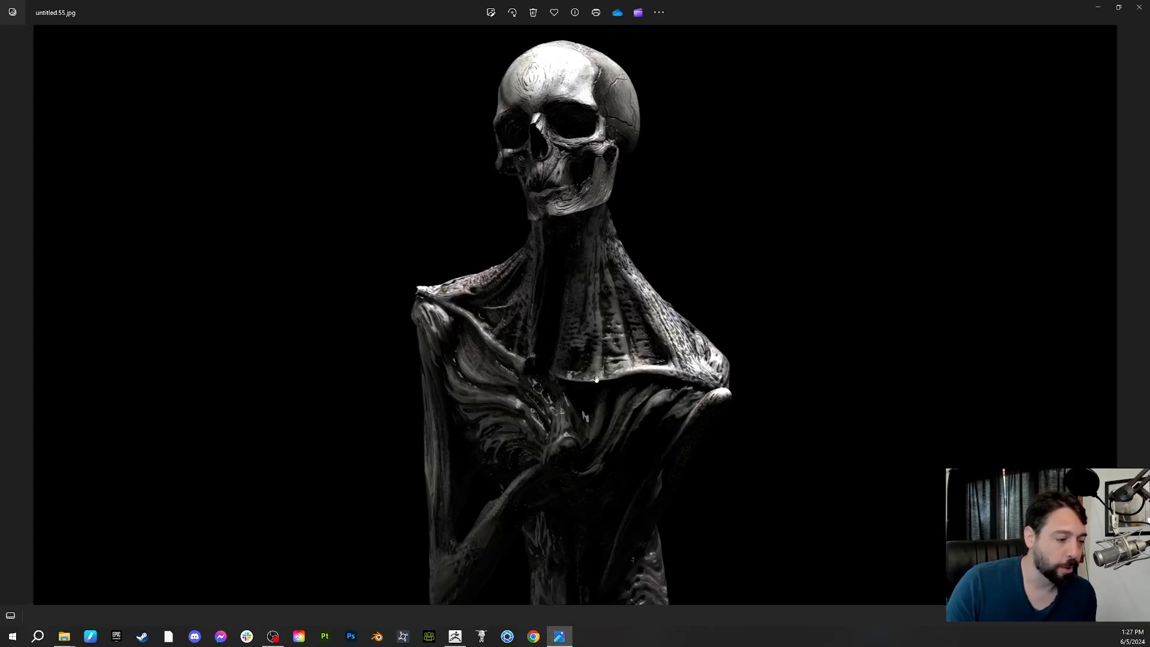
{"action": "scroll", "coordinate": [596, 378], "scroll_direction": "down", "scroll_amount": 3}
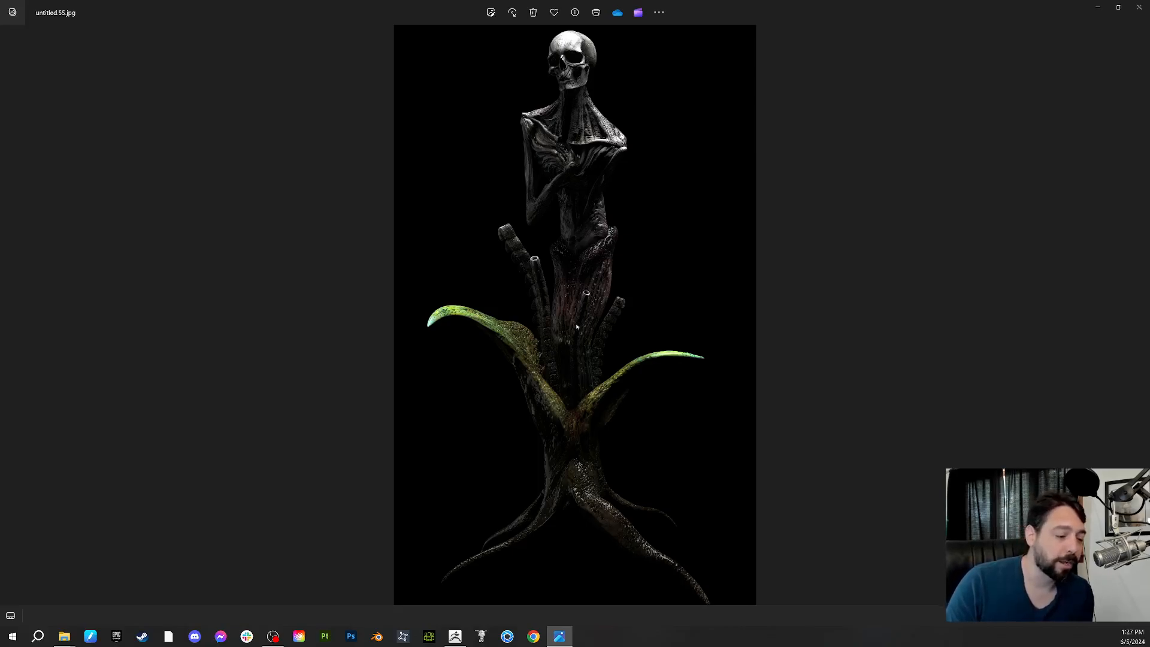
{"action": "scroll", "coordinate": [555, 213], "scroll_direction": "up", "scroll_amount": 2}
{"action": "left_click_drag", "start_coordinate": [573, 229], "coordinate": [574, 396]}
{"action": "scroll", "coordinate": [588, 227], "scroll_direction": "up", "scroll_amount": 2}
{"action": "scroll", "coordinate": [588, 226], "scroll_direction": "up", "scroll_amount": 1}
{"action": "left_click_drag", "start_coordinate": [588, 239], "coordinate": [592, 398]}
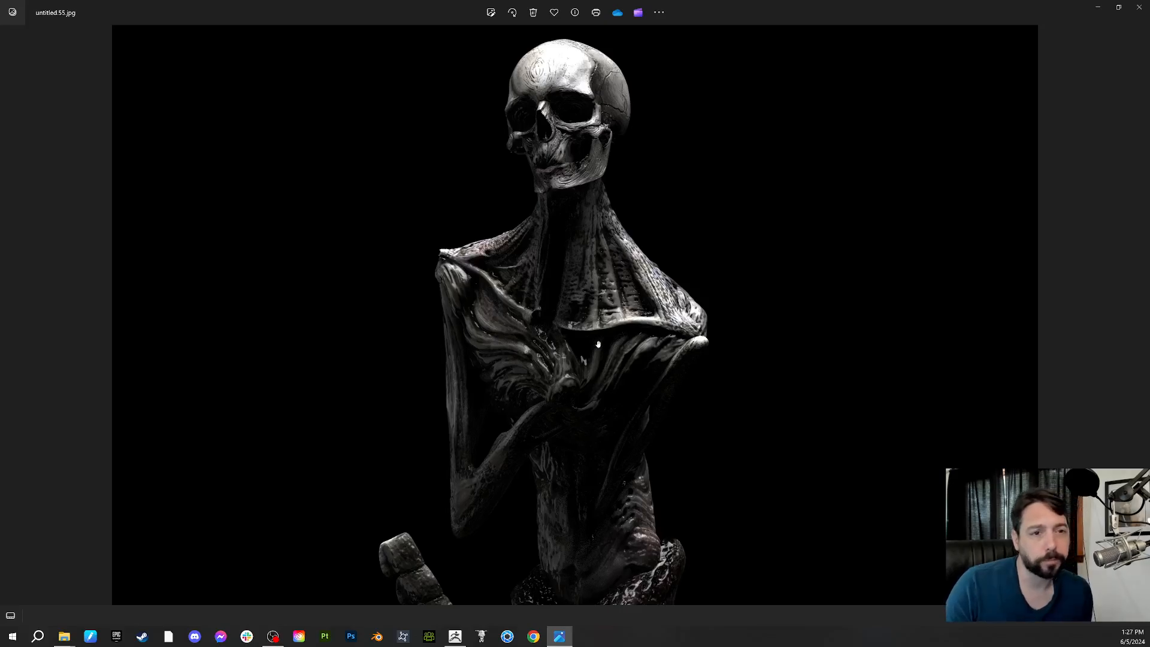
{"action": "scroll", "coordinate": [598, 345], "scroll_direction": "down", "scroll_amount": 1}
{"action": "scroll", "coordinate": [598, 345], "scroll_direction": "down", "scroll_amount": 3}
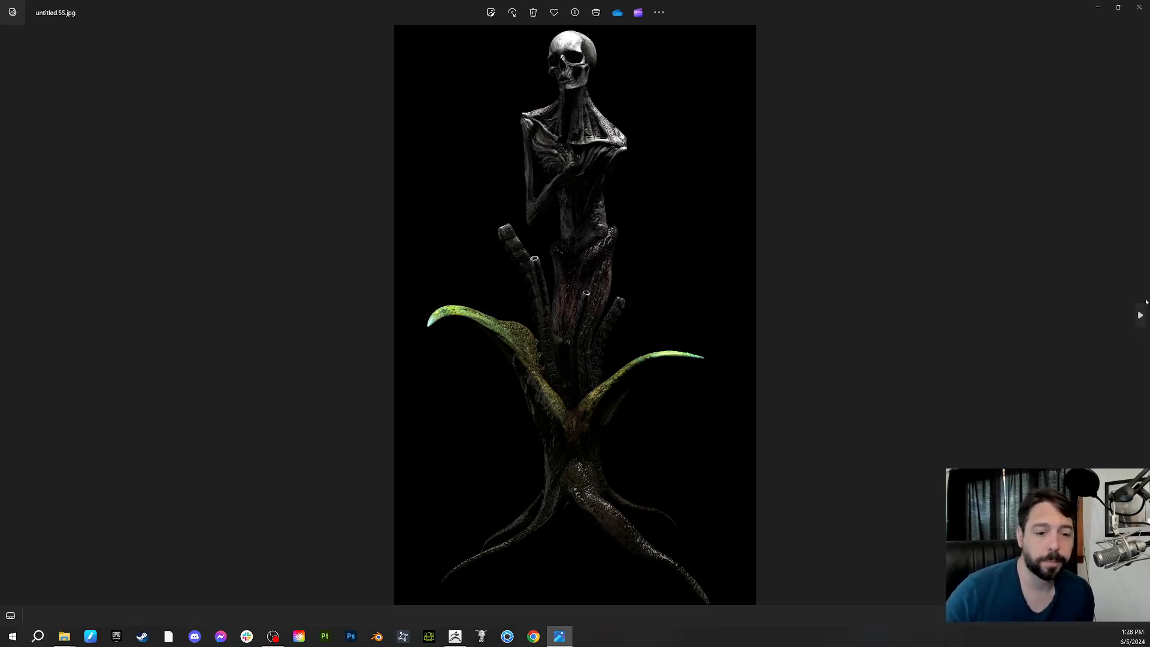
{"action": "left_click", "coordinate": [1138, 7]}
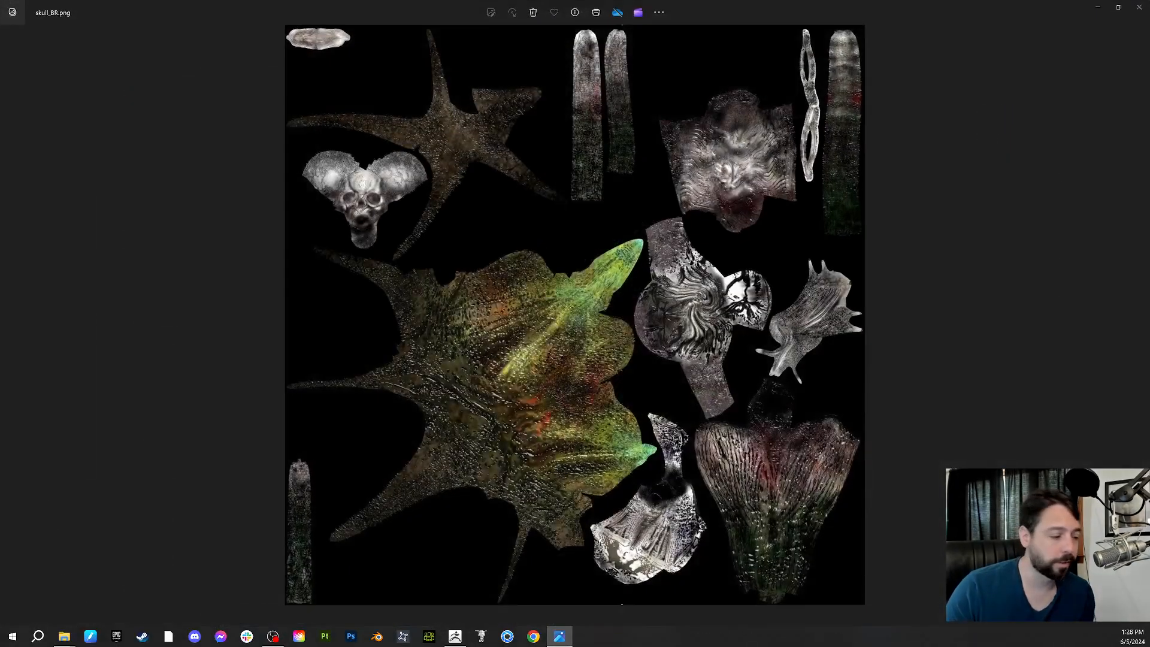
- Examine the skull and leaf areas of the texture map skull_BR.png at close range and close the image
{"action": "scroll", "coordinate": [364, 186], "scroll_direction": "up", "scroll_amount": 8}
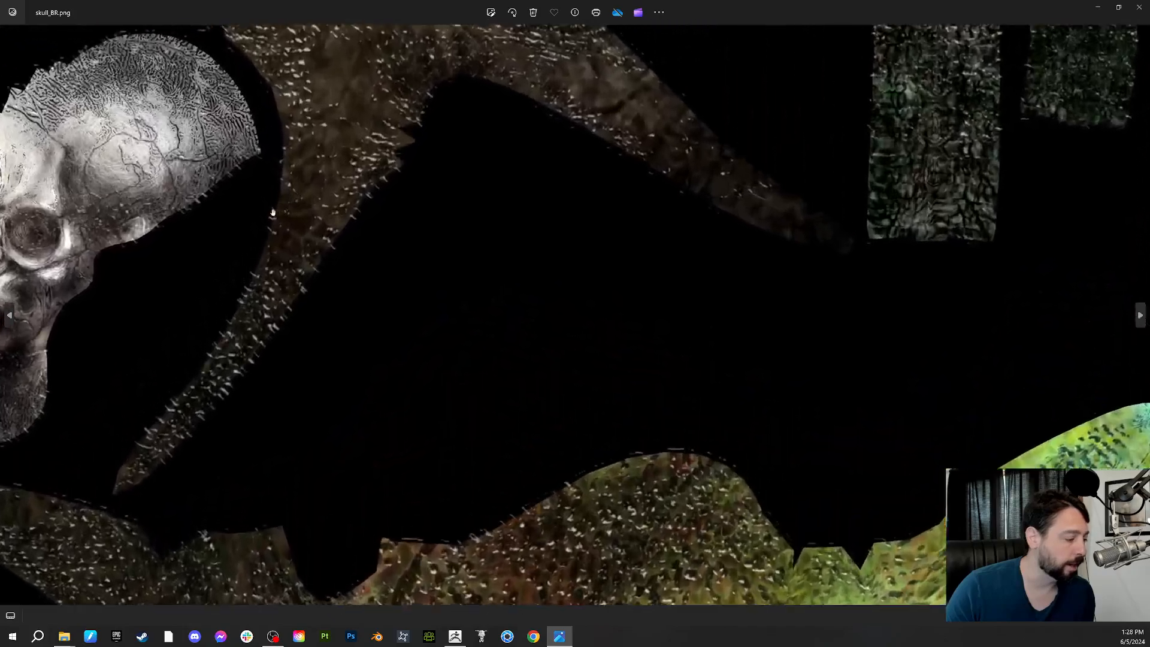
{"action": "left_click_drag", "start_coordinate": [324, 270], "coordinate": [729, 353]}
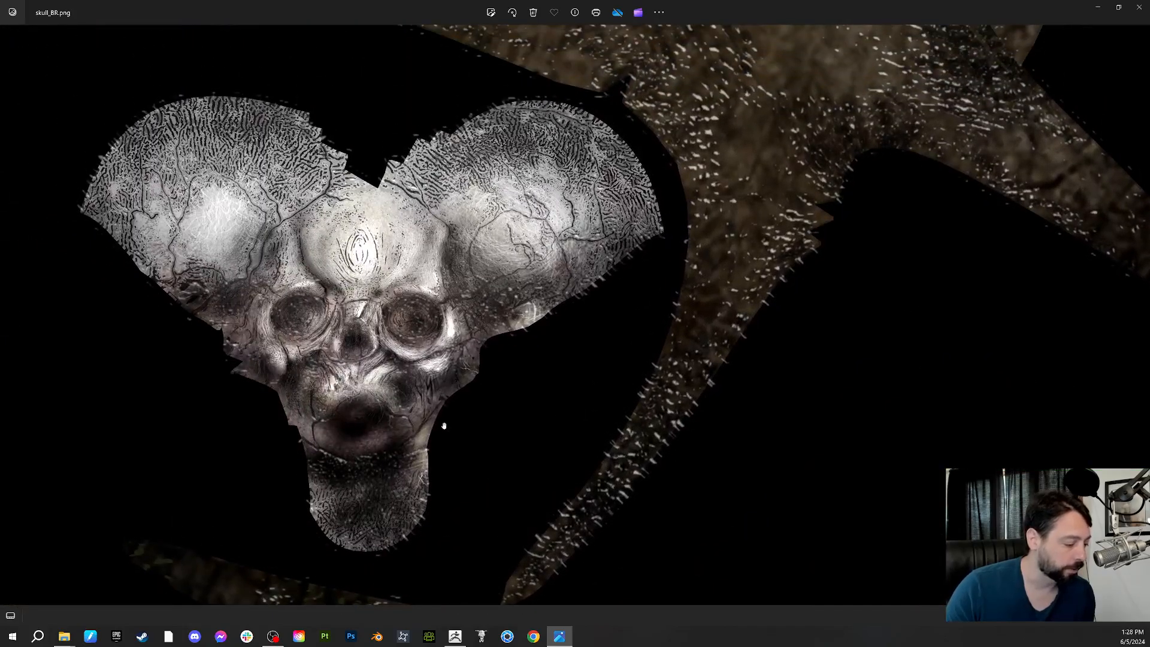
{"action": "scroll", "coordinate": [447, 425], "scroll_direction": "up", "scroll_amount": 1}
{"action": "scroll", "coordinate": [447, 425], "scroll_direction": "down", "scroll_amount": 9}
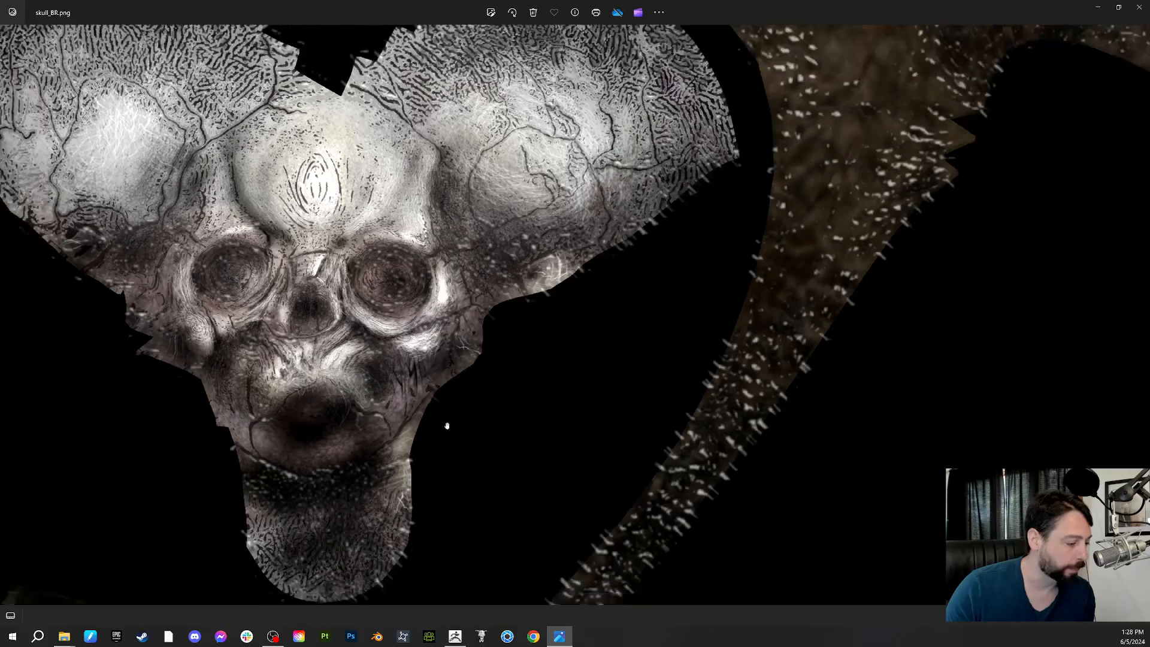
{"action": "scroll", "coordinate": [501, 473], "scroll_direction": "up", "scroll_amount": 5}
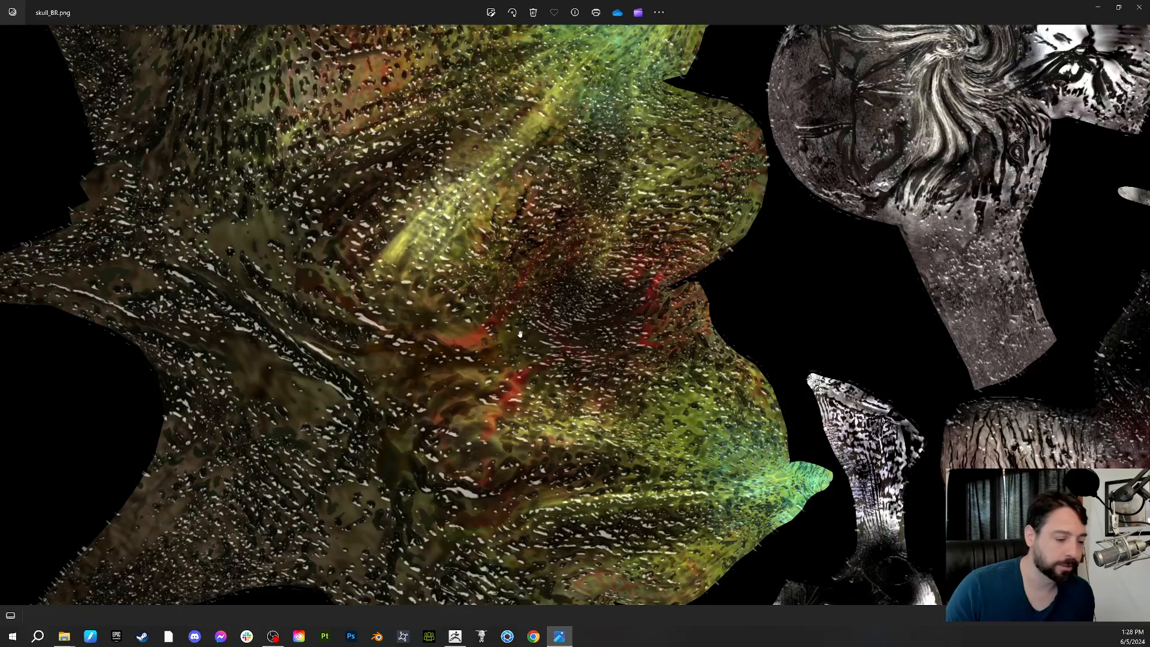
{"action": "left_click", "coordinate": [1138, 8]}
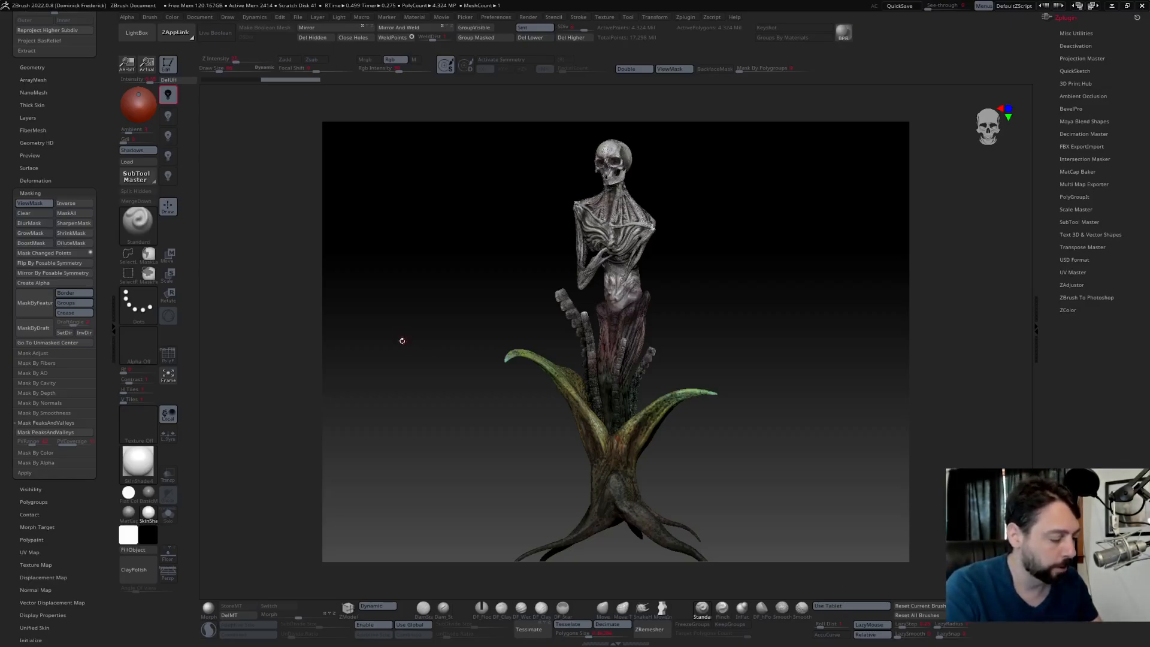
- Compare the sculpture with and without its polypaint by turning the subtool's polypaint display off and on again
{"action": "left_click_drag", "start_coordinate": [401, 336], "coordinate": [427, 335]}
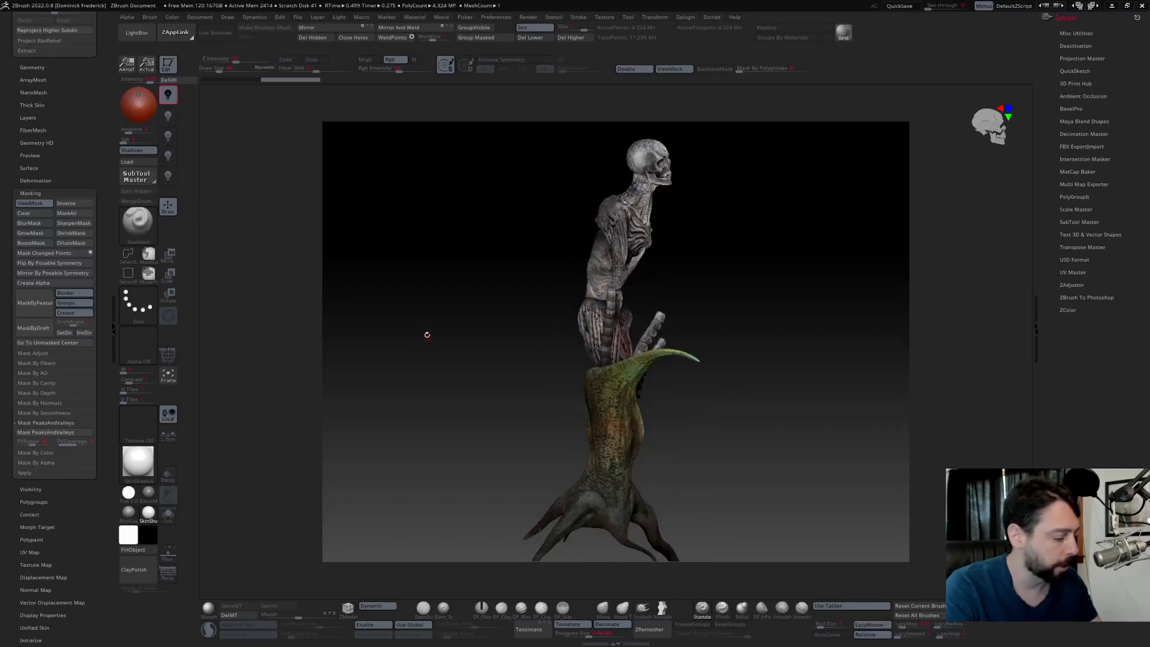
{"action": "left_click", "coordinate": [32, 68]}
{"action": "left_click_drag", "start_coordinate": [6, 59], "coordinate": [0, 136]}
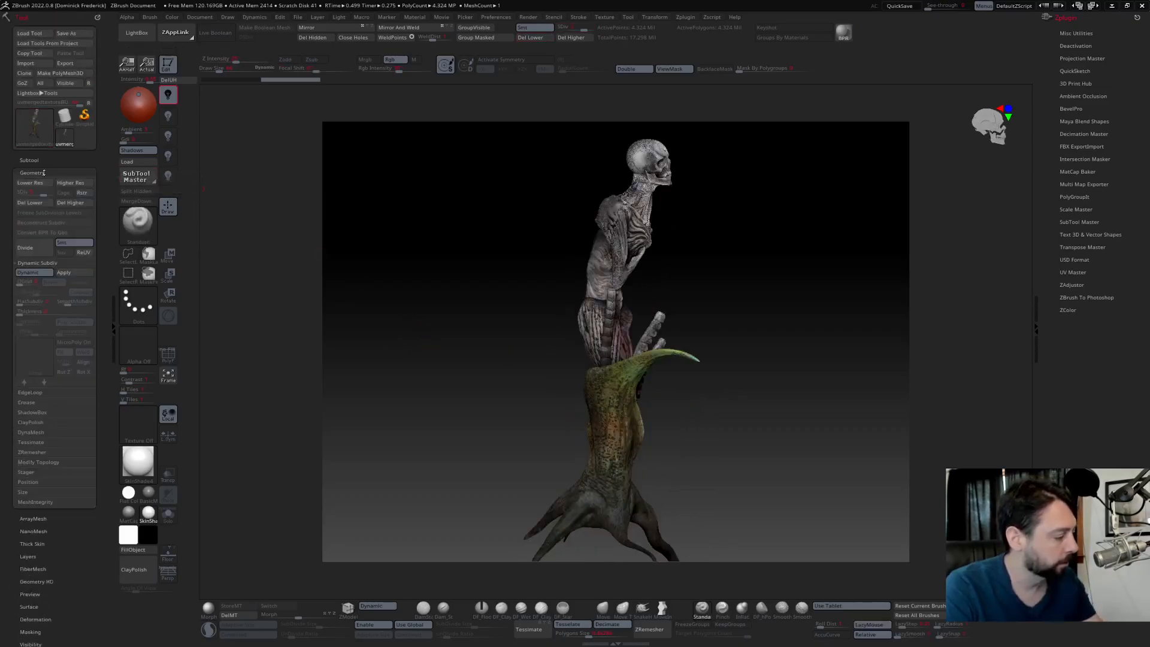
{"action": "left_click", "coordinate": [29, 160]}
{"action": "left_click", "coordinate": [76, 190]}
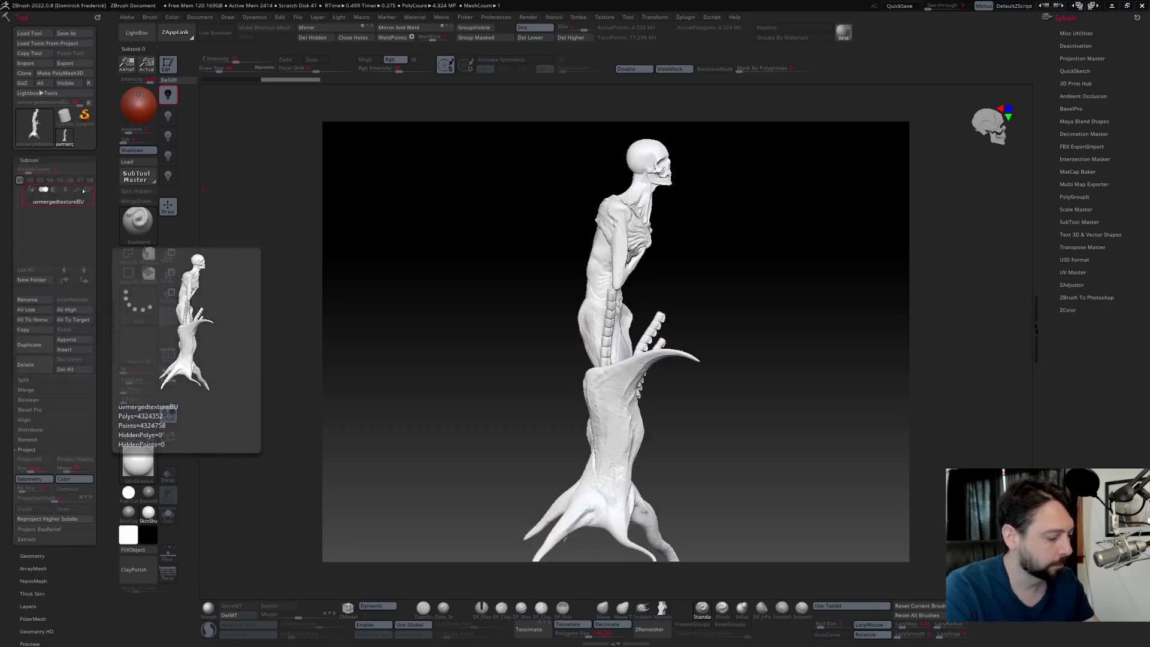
{"action": "left_click_drag", "start_coordinate": [406, 326], "coordinate": [372, 323]}
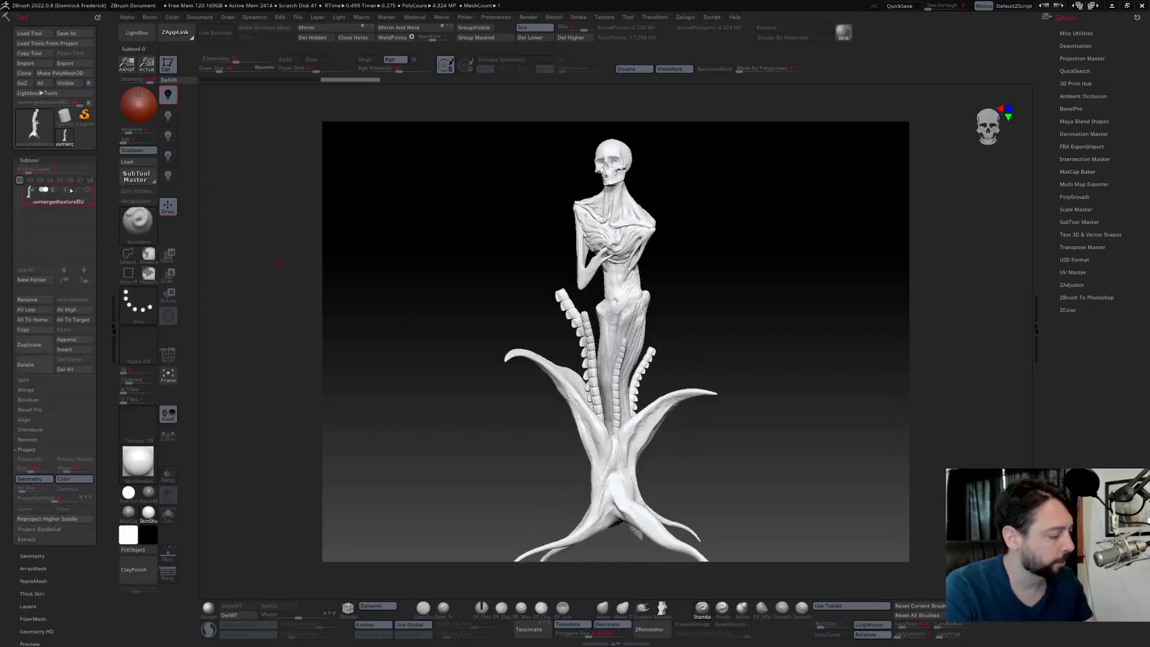
{"action": "left_click", "coordinate": [76, 190]}
- Isolate the skull from the rest of the figure and delete its lower subdivision levels and all hidden geometry
{"action": "mouse_move", "coordinate": [436, 328]}
{"action": "left_mouse_down", "text": "alt"}
{"action": "mouse_move", "coordinate": [437, 364]}
{"action": "mouse_move", "coordinate": [436, 327]}
{"action": "left_mouse_up", "text": "alt"}
{"action": "left_click_drag", "start_coordinate": [434, 277], "coordinate": [436, 458], "text": "alt"}
{"action": "left_click_drag", "start_coordinate": [452, 316], "coordinate": [436, 454], "text": "alt"}
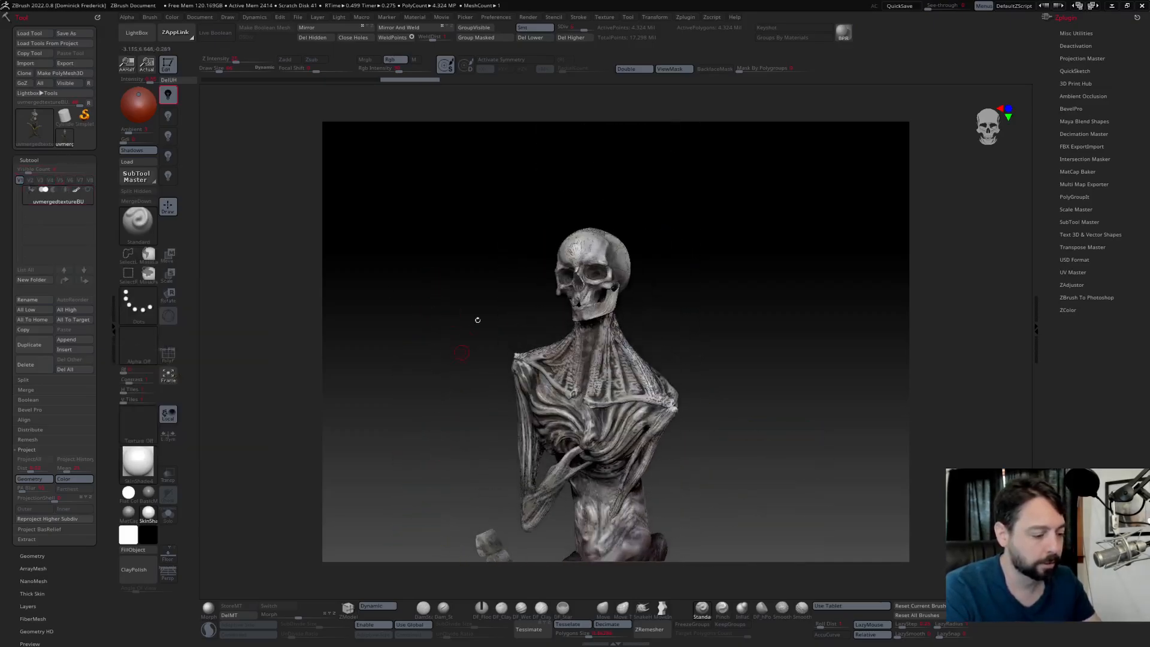
{"action": "left_click", "coordinate": [565, 251], "text": "ctrl+shift"}
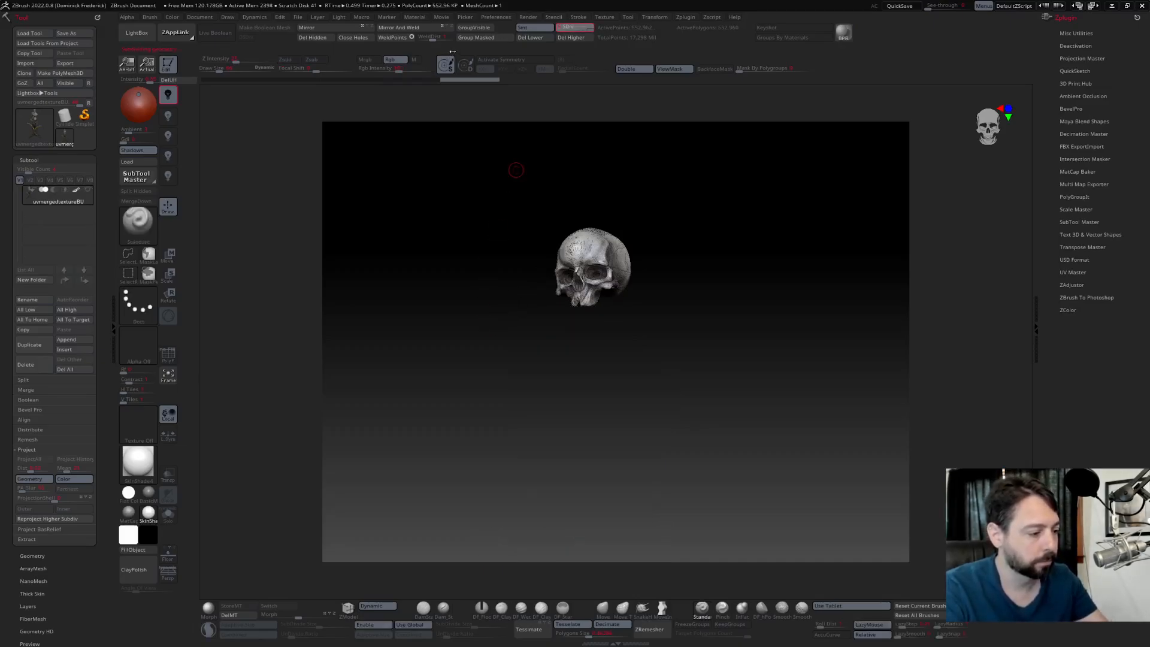
{"action": "left_click", "coordinate": [526, 38]}
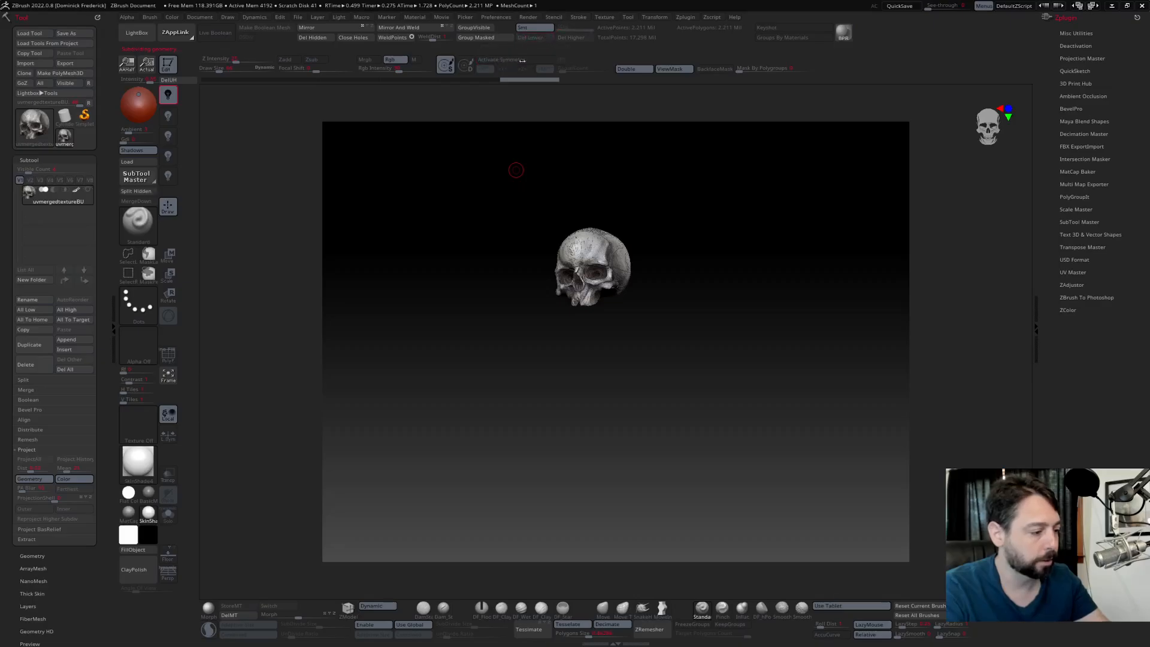
{"action": "left_click", "coordinate": [312, 38]}
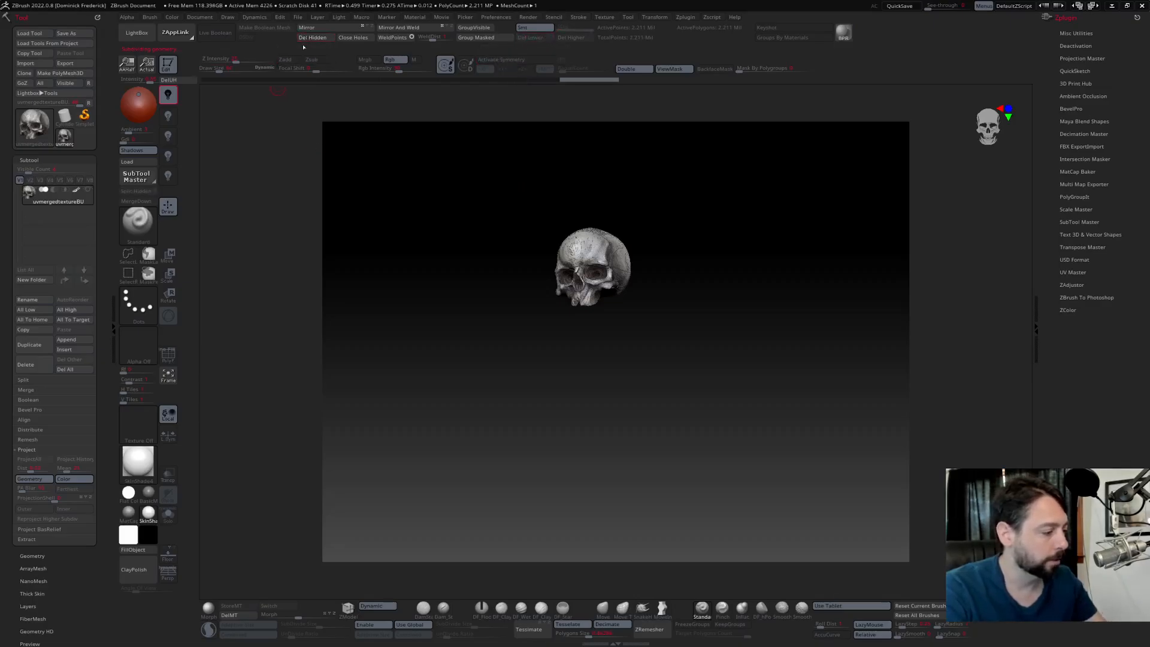
{"action": "left_click_drag", "start_coordinate": [476, 372], "coordinate": [434, 400], "text": "alt"}
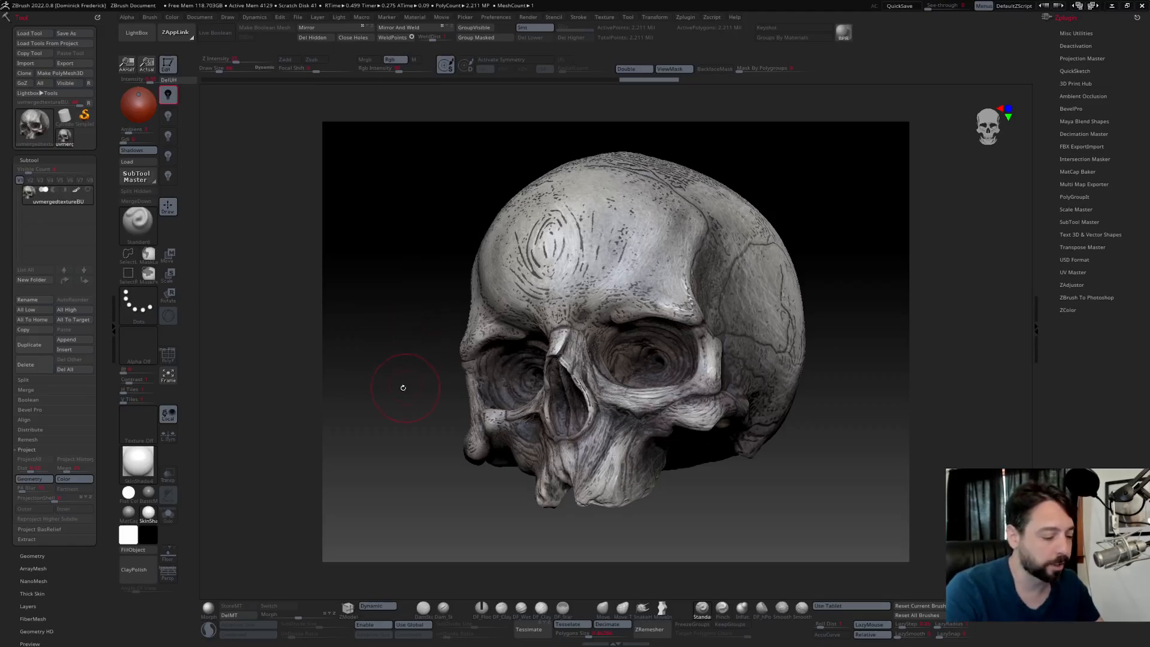
{"action": "left_click_drag", "start_coordinate": [403, 390], "coordinate": [424, 372], "text": "alt"}
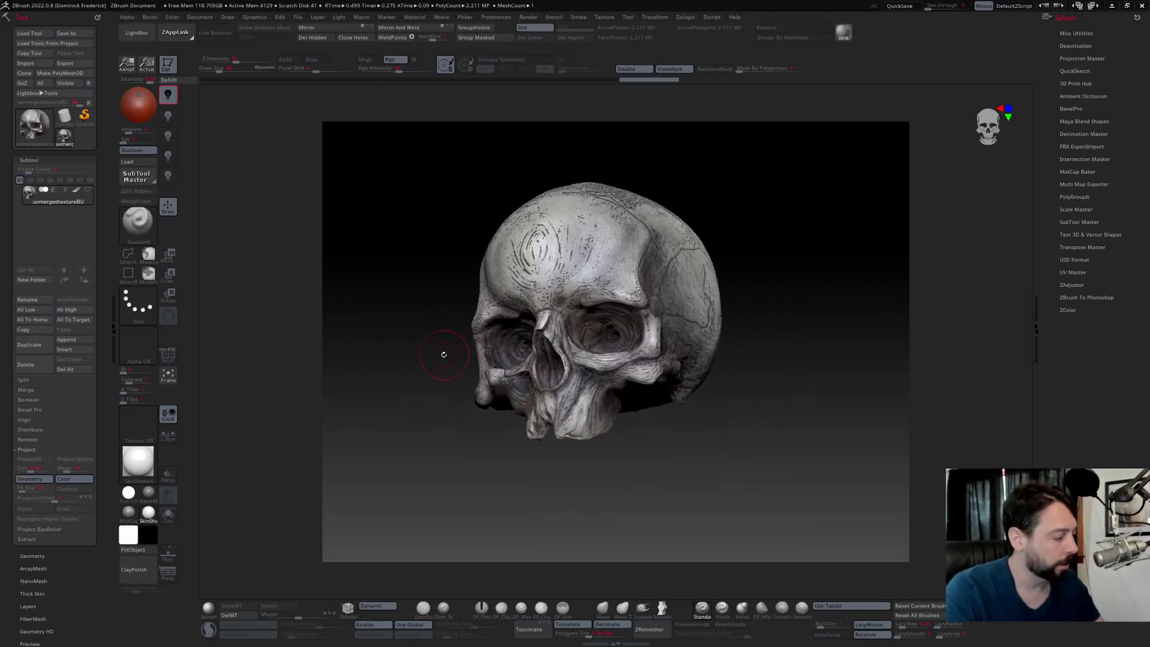
- Fill the skull with white and the Flat Color material in Mrgb mode, and switch back to SkinShade4 with Rgb only
{"action": "mouse_move", "coordinate": [78, 192]}
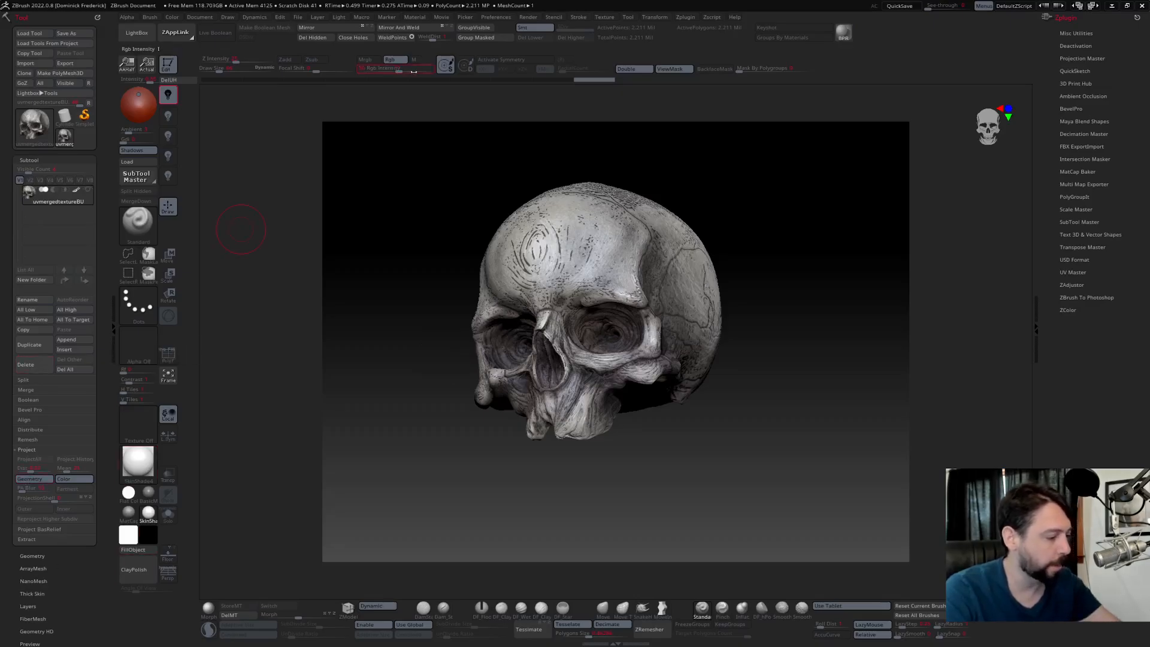
{"action": "left_click", "coordinate": [365, 59]}
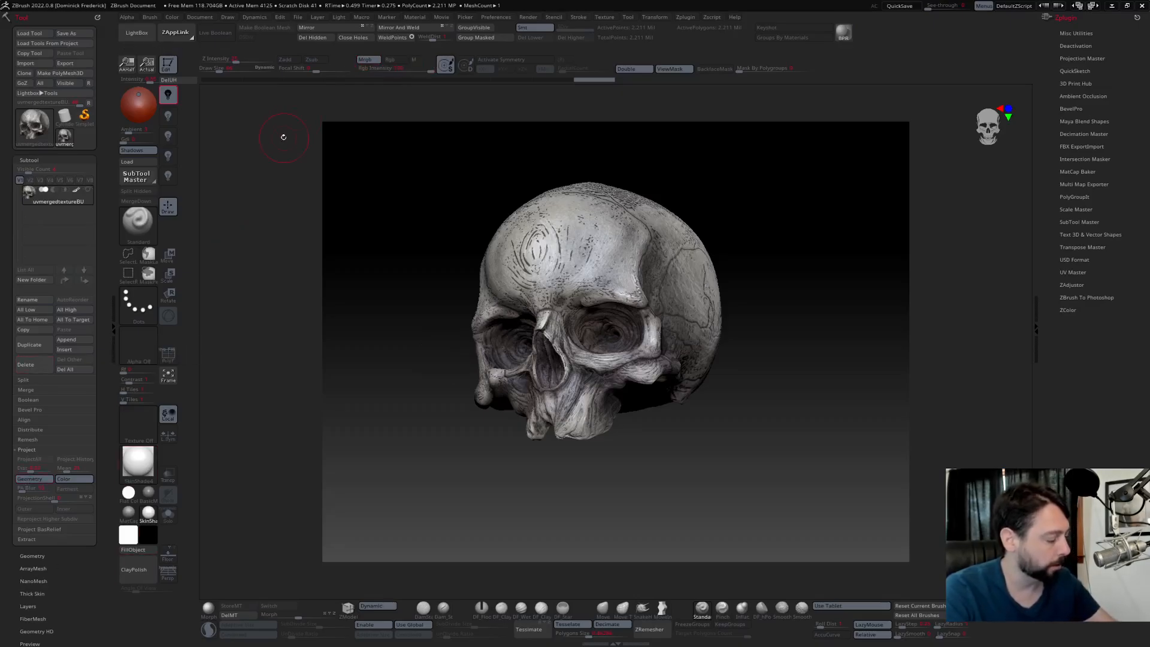
{"action": "left_click", "coordinate": [128, 493]}
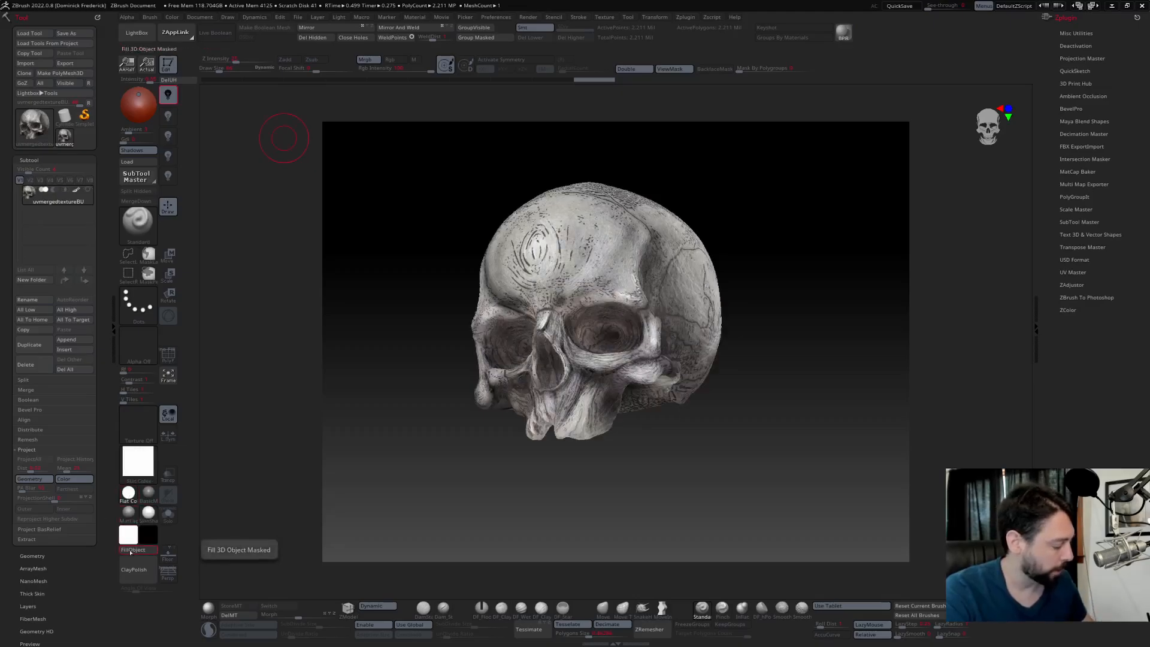
{"action": "left_click", "coordinate": [141, 547]}
{"action": "left_click", "coordinate": [148, 512]}
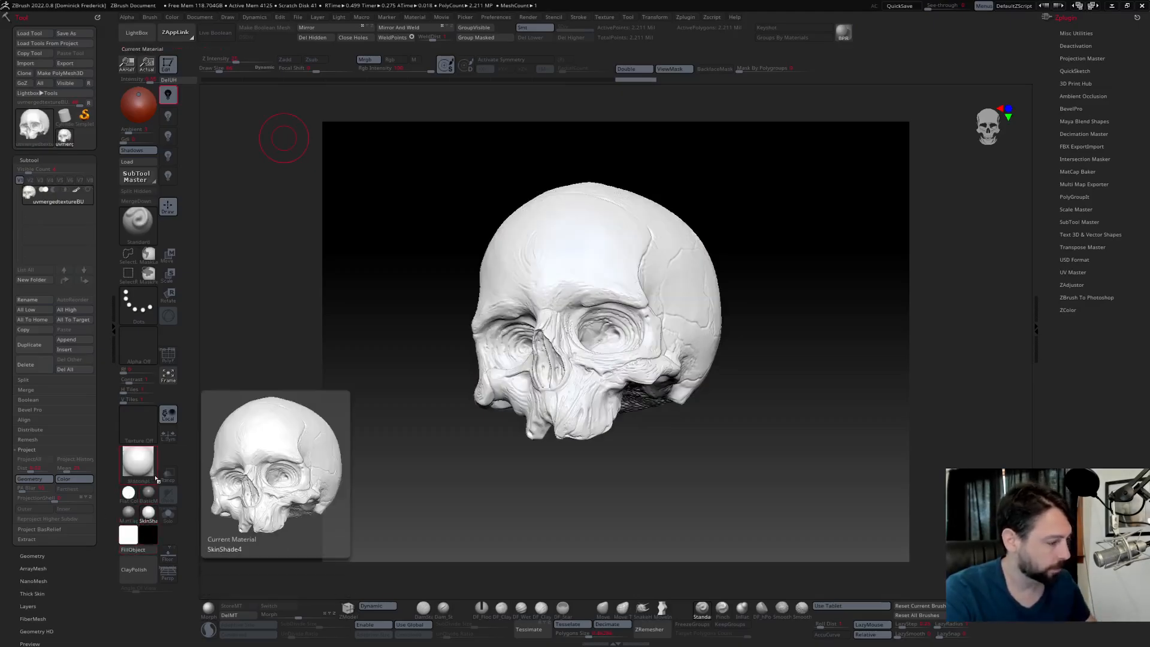
{"action": "left_click", "coordinate": [390, 59]}
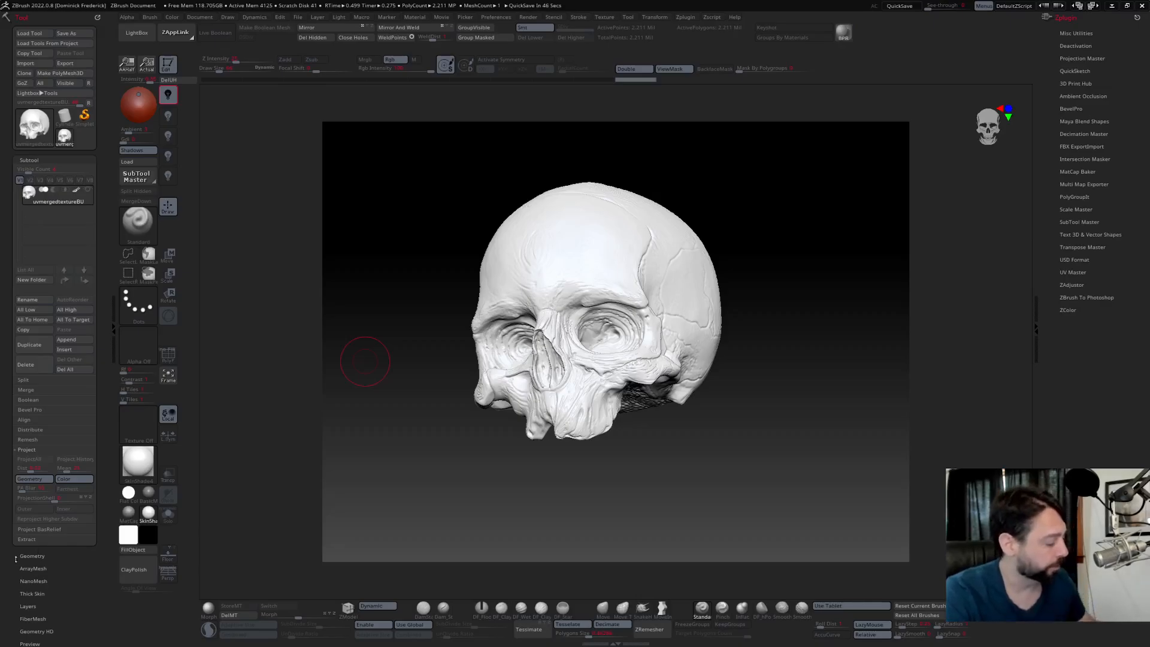
- Mask the skull by cavity and invert the mask so only the recesses can be painted
{"action": "left_click_drag", "start_coordinate": [15, 560], "coordinate": [11, 416]}
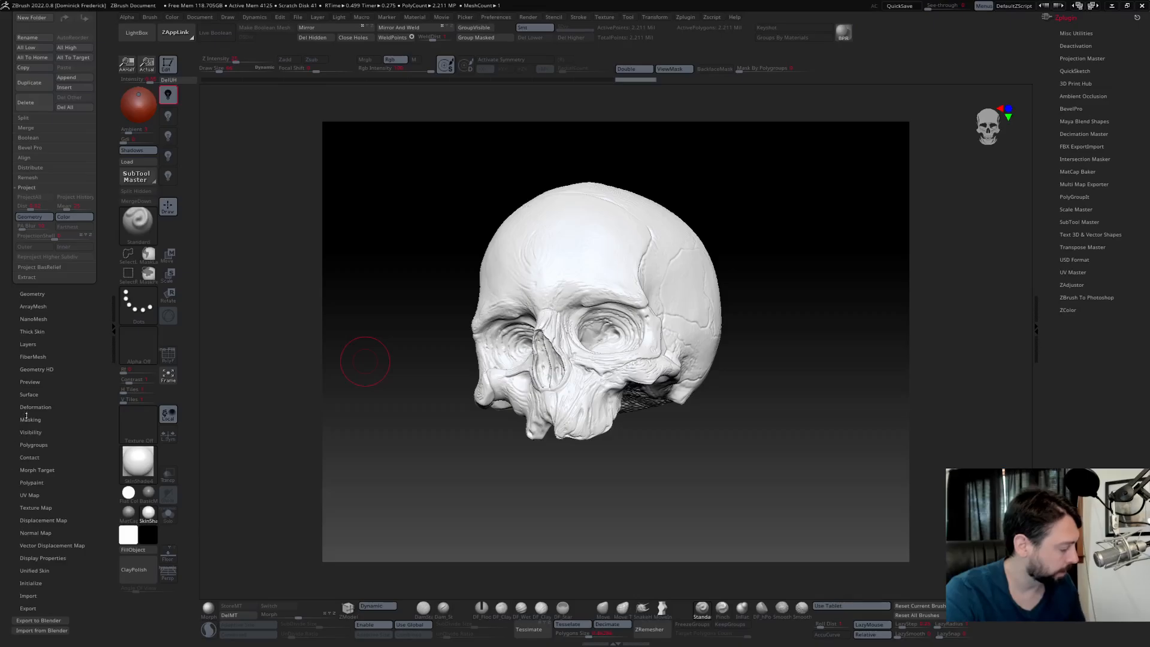
{"action": "left_click", "coordinate": [27, 419]}
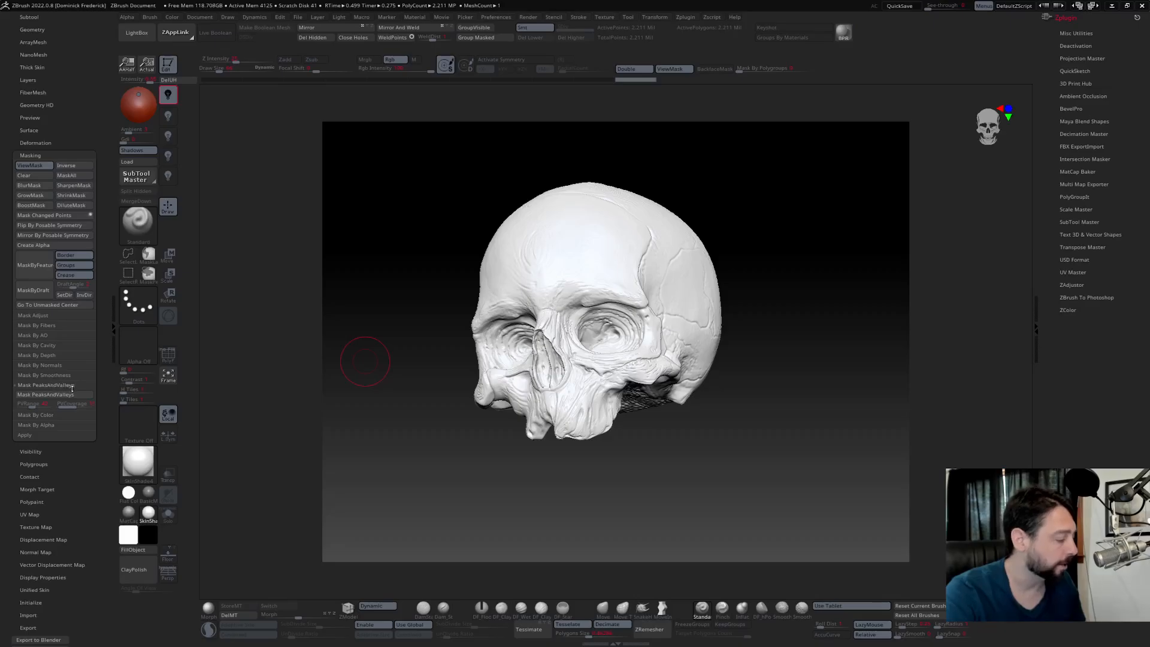
{"action": "left_click", "coordinate": [36, 345]}
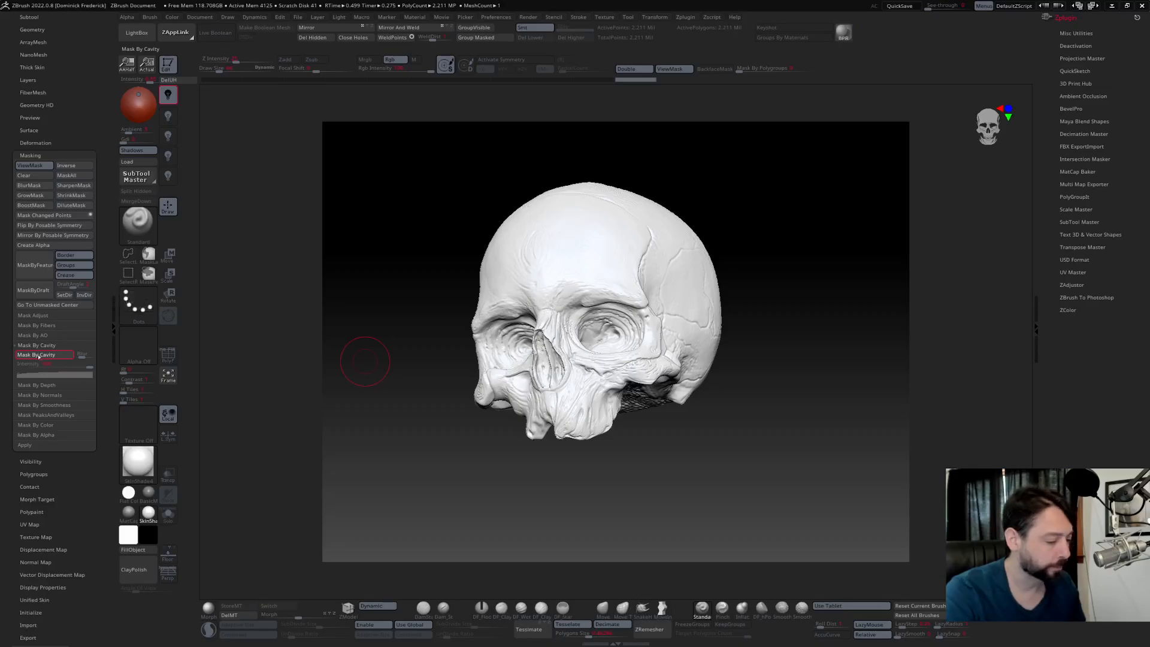
{"action": "left_click", "coordinate": [38, 354]}
{"action": "mouse_move", "coordinate": [396, 325]}
{"action": "left_mouse_down"}
{"action": "mouse_move", "coordinate": [394, 365]}
{"action": "mouse_move", "coordinate": [390, 333]}
{"action": "mouse_move", "coordinate": [411, 341]}
{"action": "left_mouse_up"}
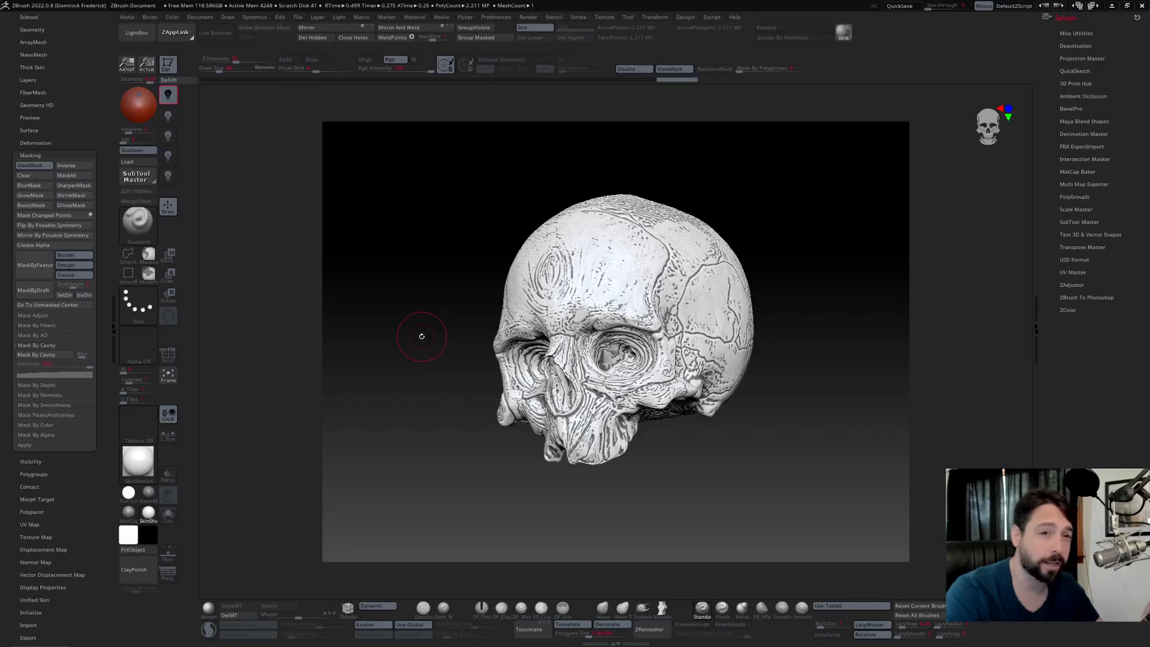
{"action": "left_click", "coordinate": [389, 334], "text": "ctrl"}
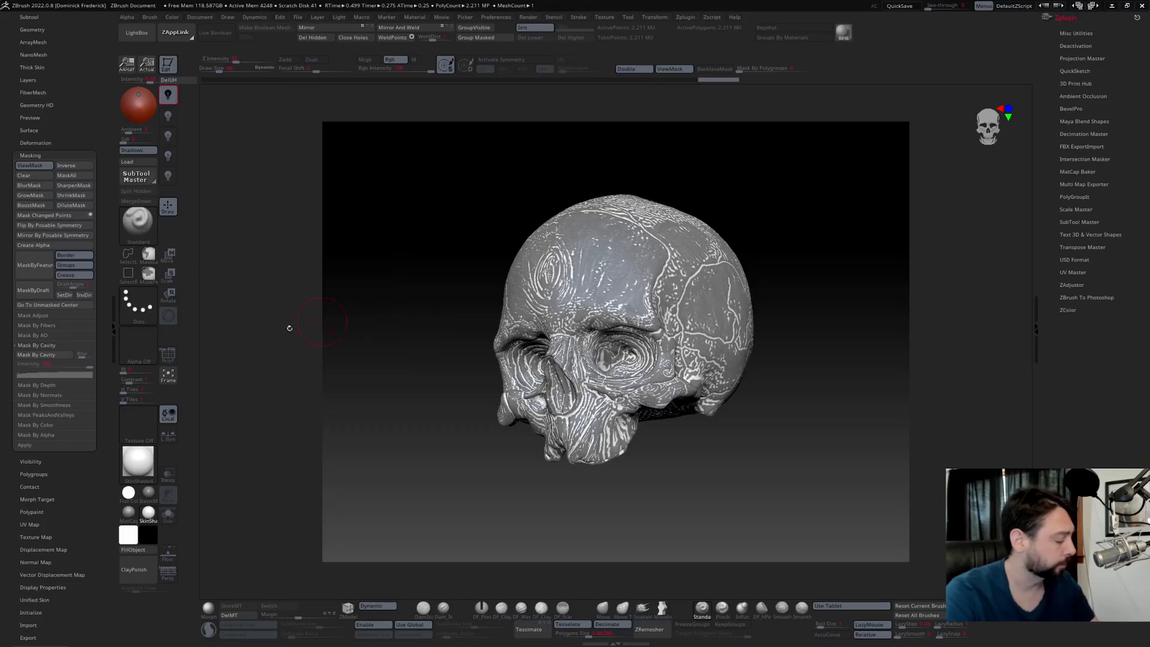
- Fill the unmasked cavities of the skull with a dark, muted purplish brown and hide the mask display
{"action": "left_click", "coordinate": [128, 533]}
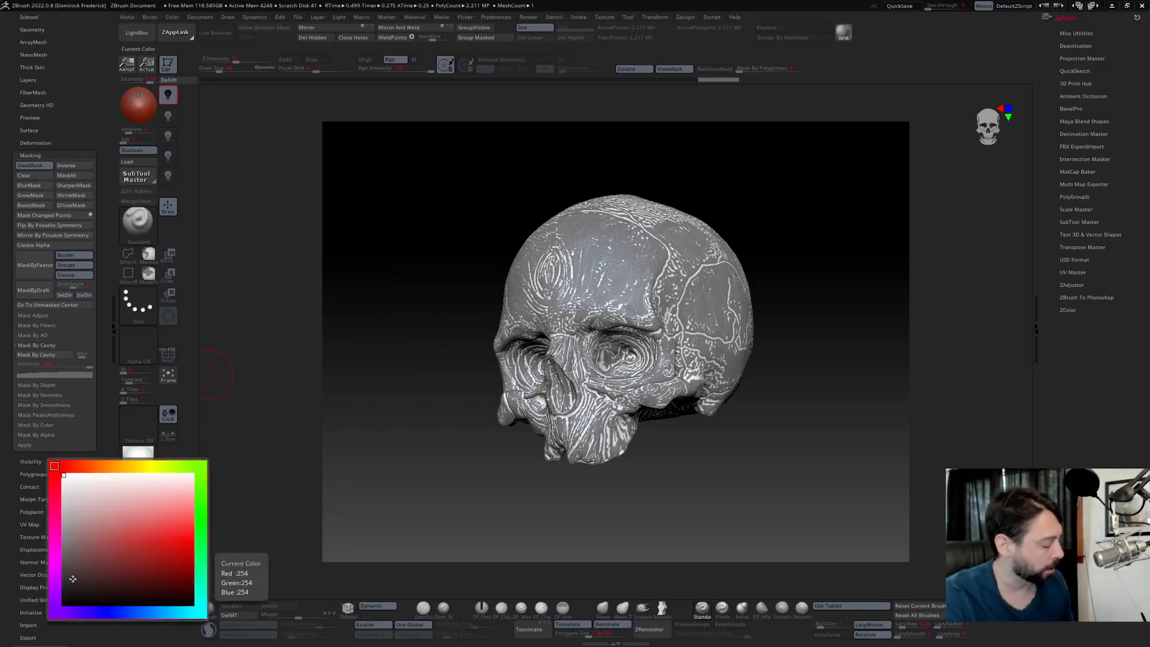
{"action": "left_click", "coordinate": [129, 534]}
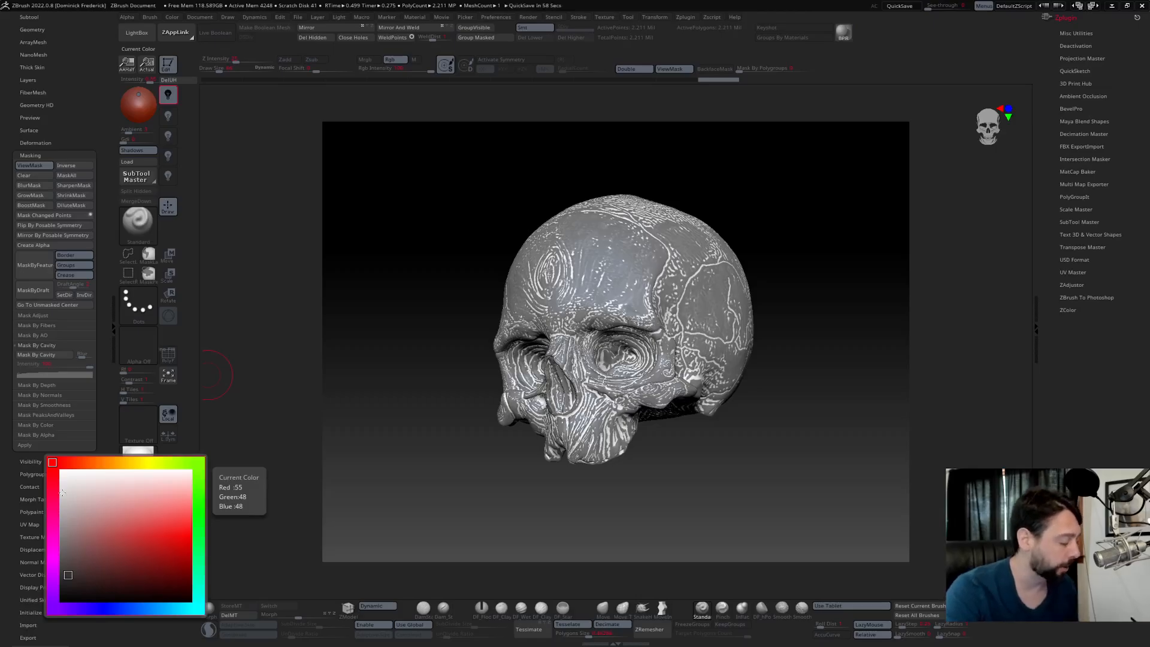
{"action": "left_click_drag", "start_coordinate": [67, 566], "coordinate": [72, 569]}
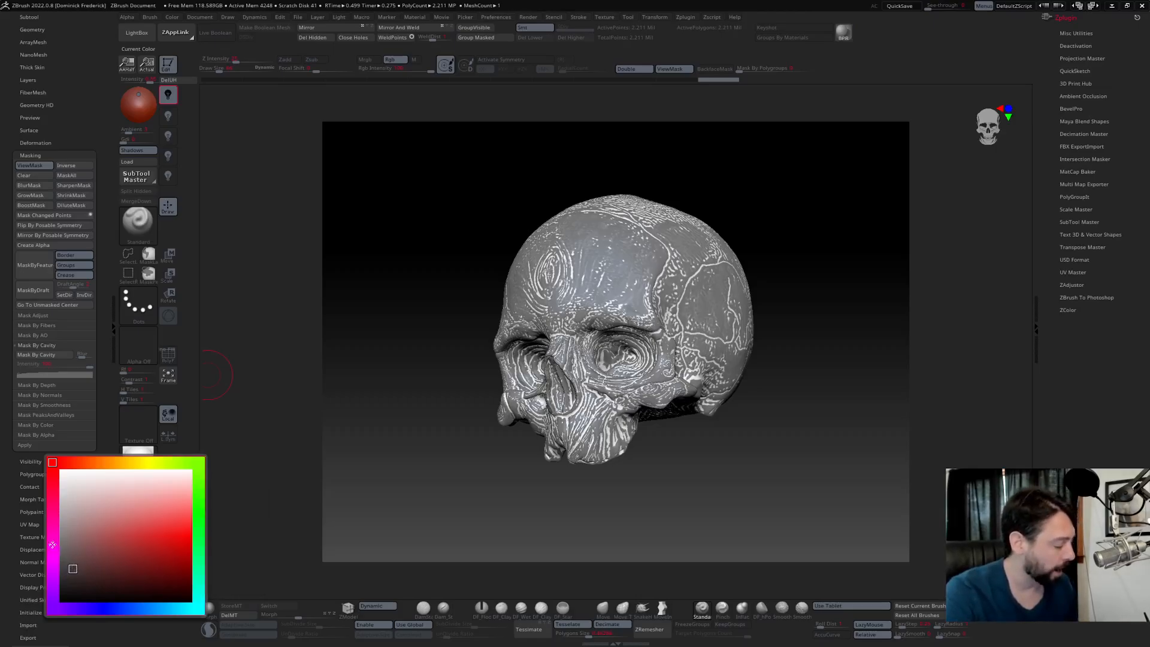
{"action": "left_click", "coordinate": [124, 549]}
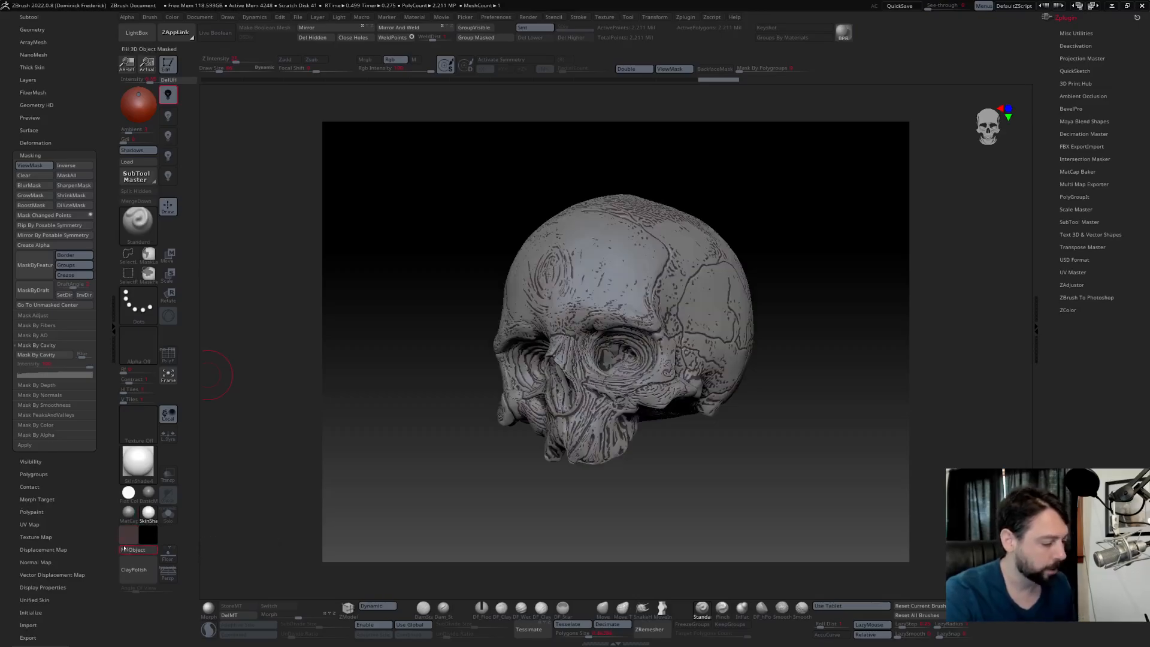
{"action": "key", "text": "ctrl+h"}
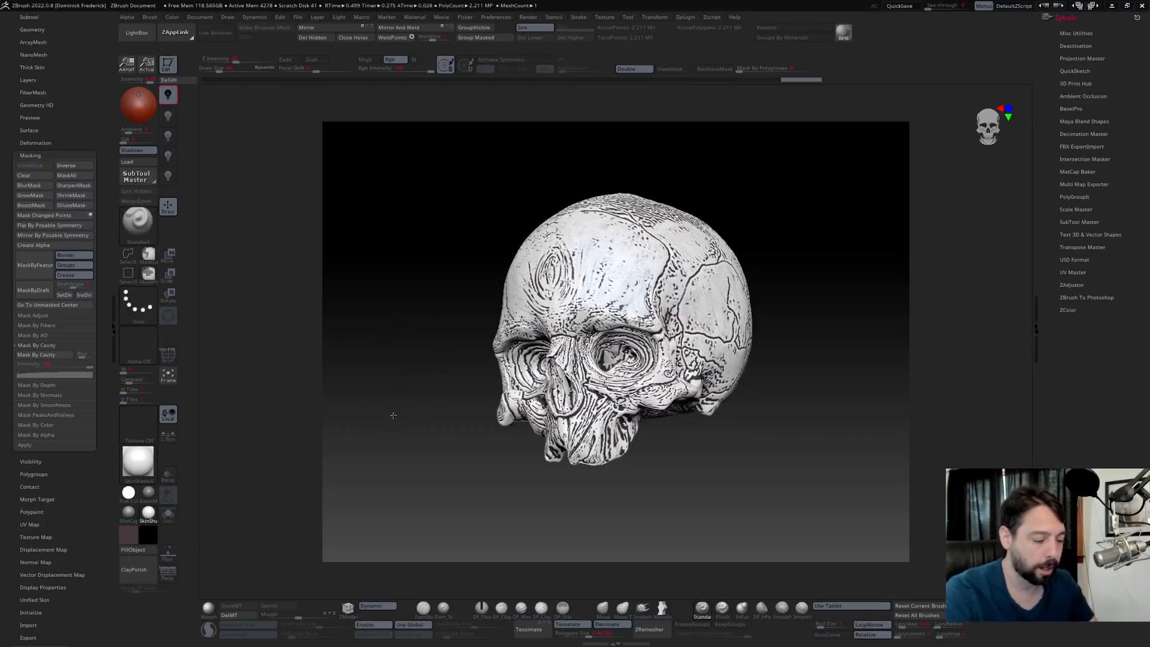
{"action": "left_click_drag", "start_coordinate": [393, 415], "coordinate": [414, 385]}
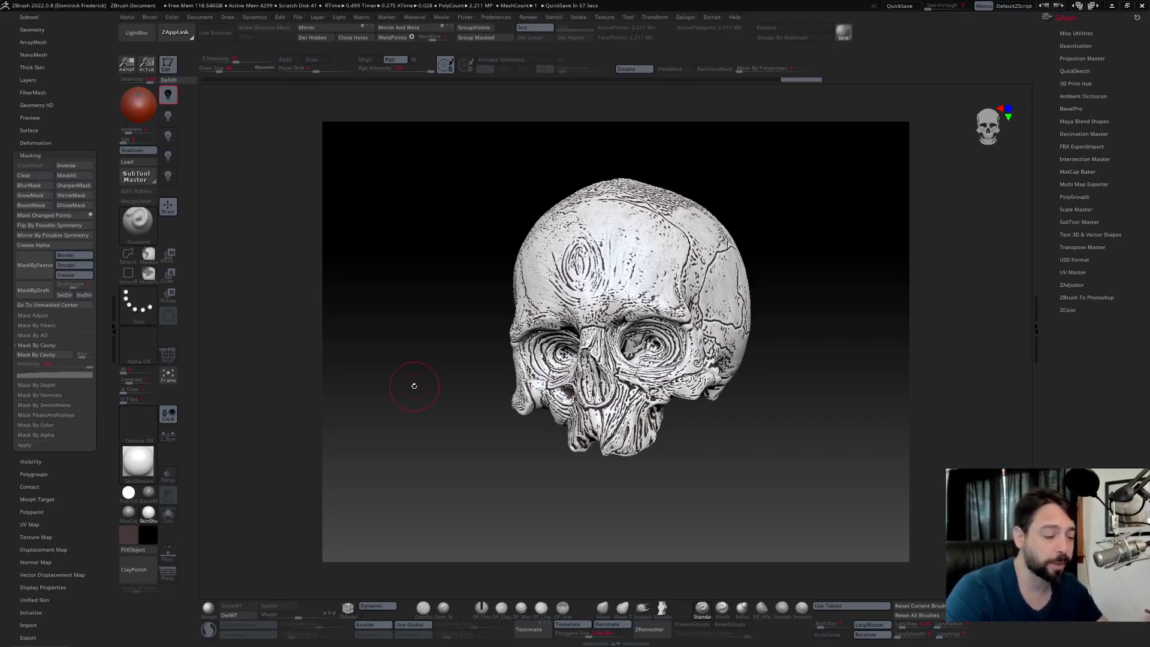
{"action": "mouse_move", "coordinate": [418, 354]}
{"action": "left_mouse_down"}
{"action": "mouse_move", "coordinate": [385, 349]}
{"action": "mouse_move", "coordinate": [411, 364]}
{"action": "mouse_move", "coordinate": [429, 346]}
{"action": "left_mouse_up"}
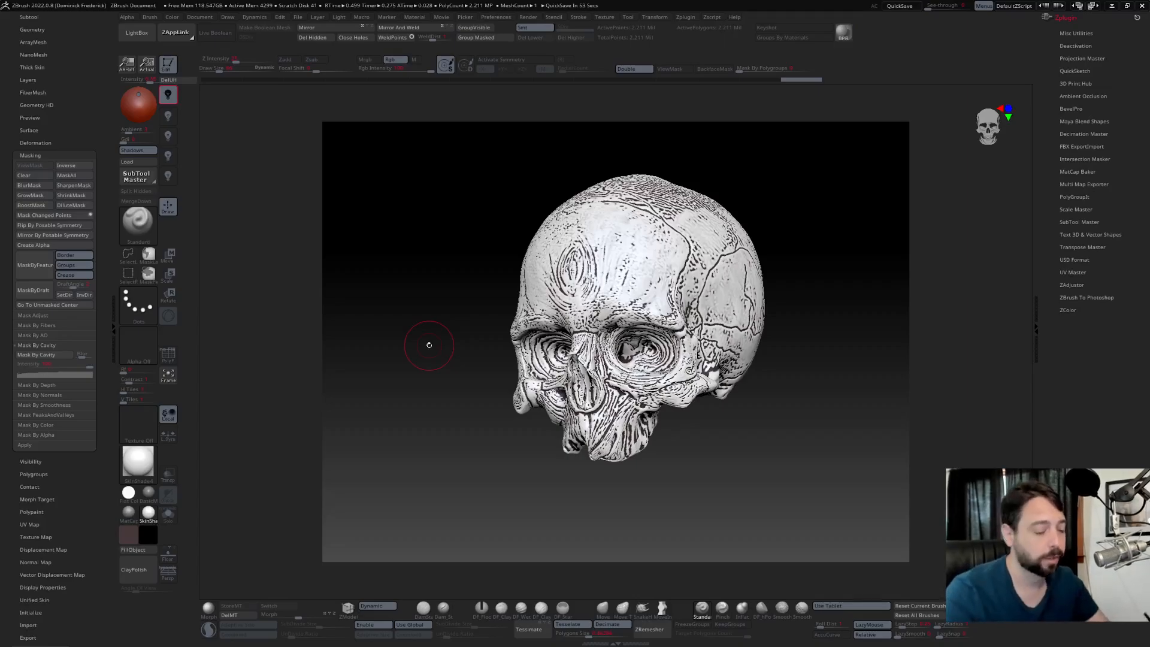
{"action": "mouse_move", "coordinate": [431, 413]}
{"action": "left_mouse_down"}
{"action": "mouse_move", "coordinate": [434, 437]}
{"action": "mouse_move", "coordinate": [451, 438]}
{"action": "mouse_move", "coordinate": [457, 421]}
{"action": "left_mouse_up"}
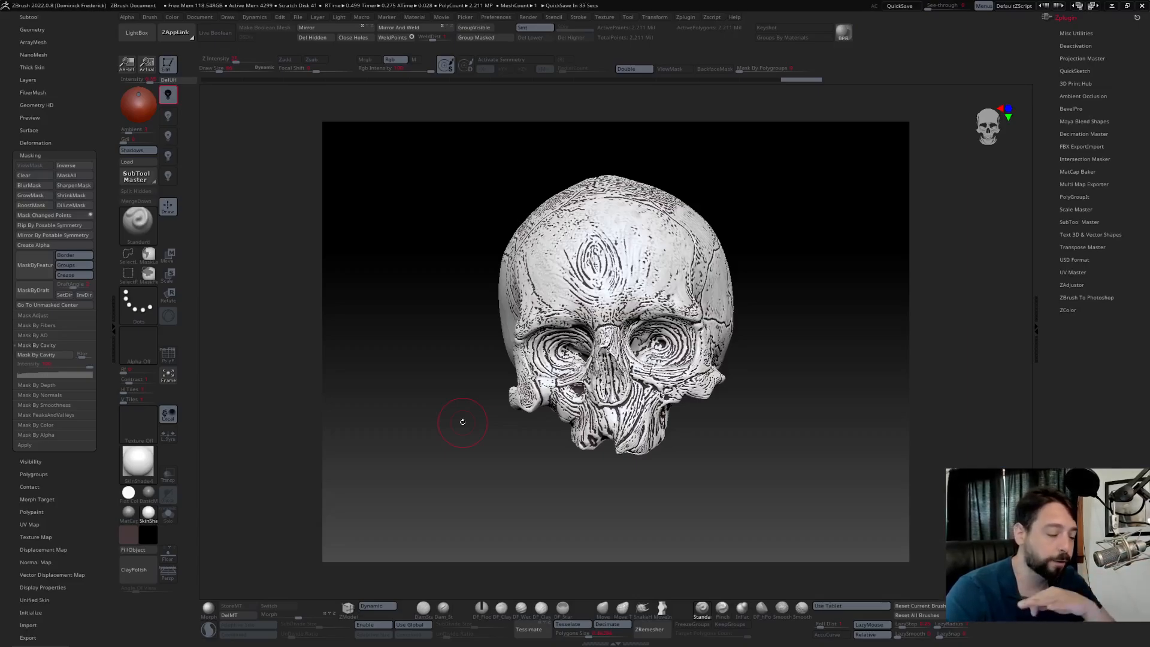
{"action": "left_click_drag", "start_coordinate": [462, 422], "coordinate": [408, 396]}
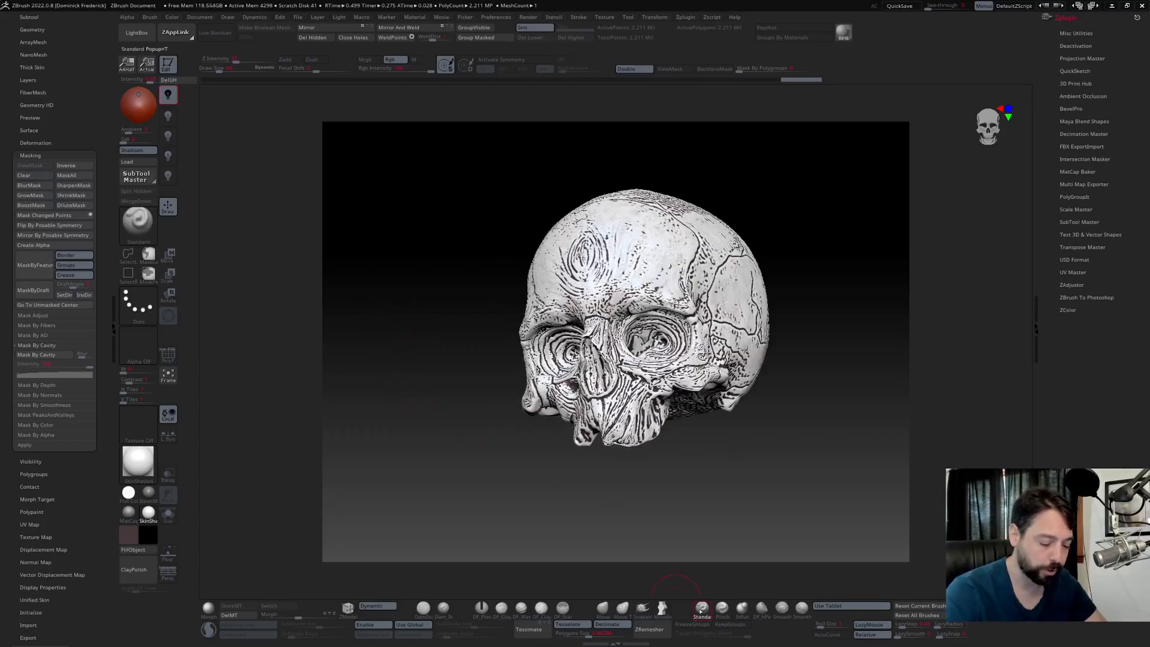
- Set the Standard brush to the Spray stroke with Alpha 22 and a dark red color of 143, 38, 38
{"action": "left_click", "coordinate": [134, 309]}
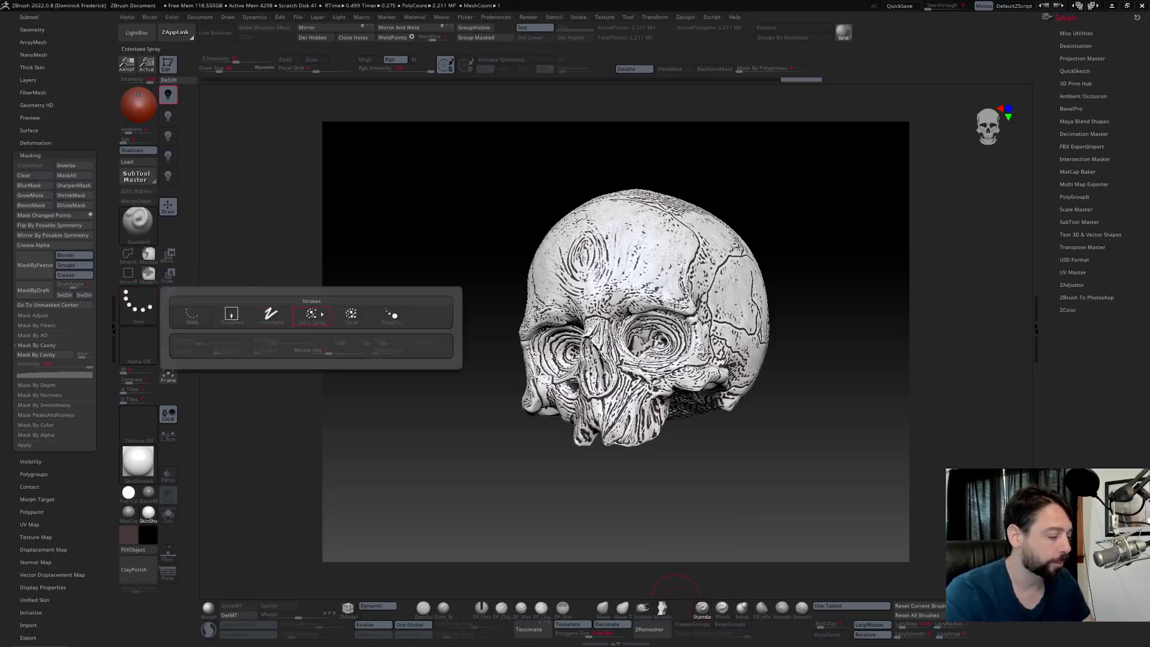
{"action": "left_click", "coordinate": [350, 316]}
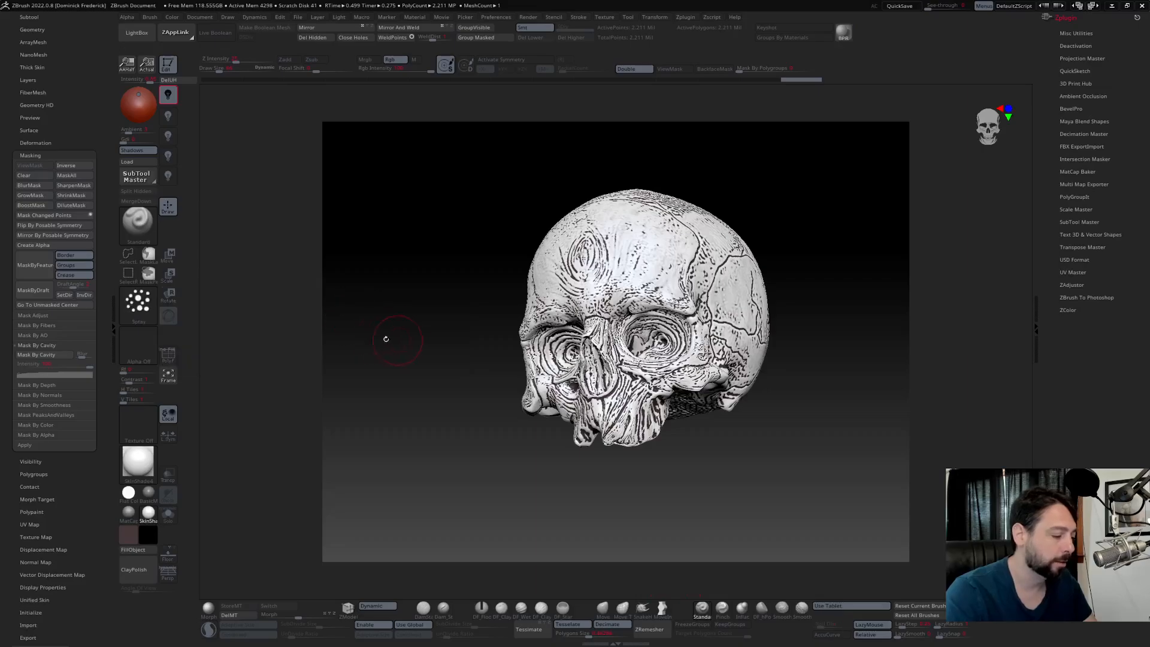
{"action": "left_click", "coordinate": [139, 347]}
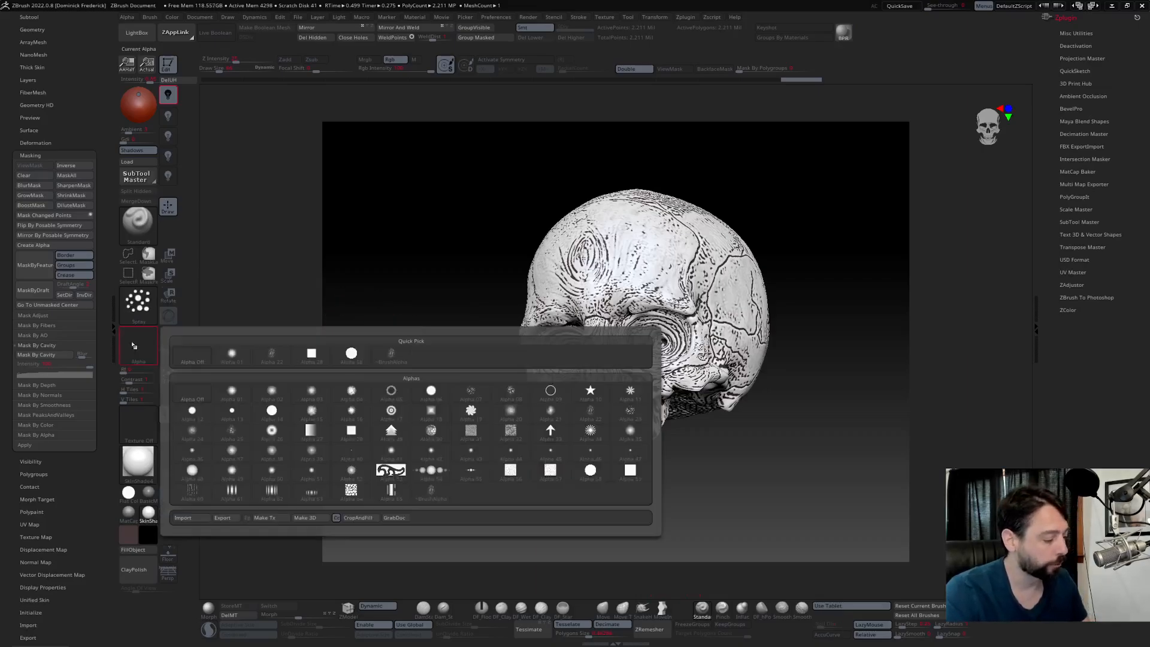
{"action": "left_click", "coordinate": [588, 413]}
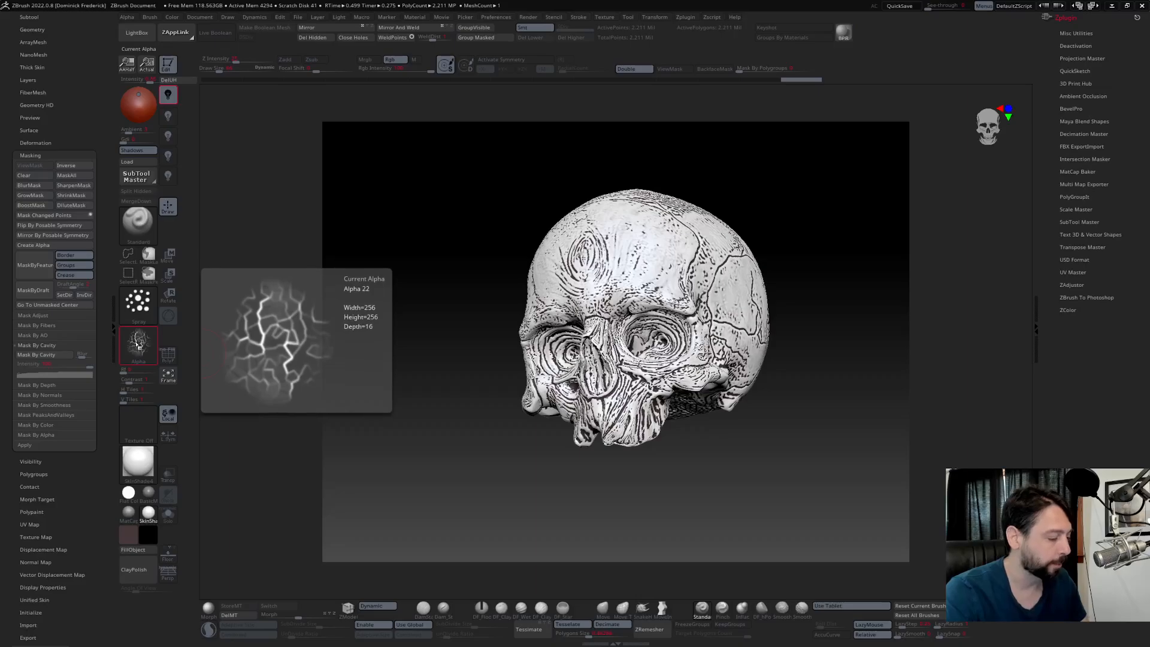
{"action": "left_click", "coordinate": [123, 541]}
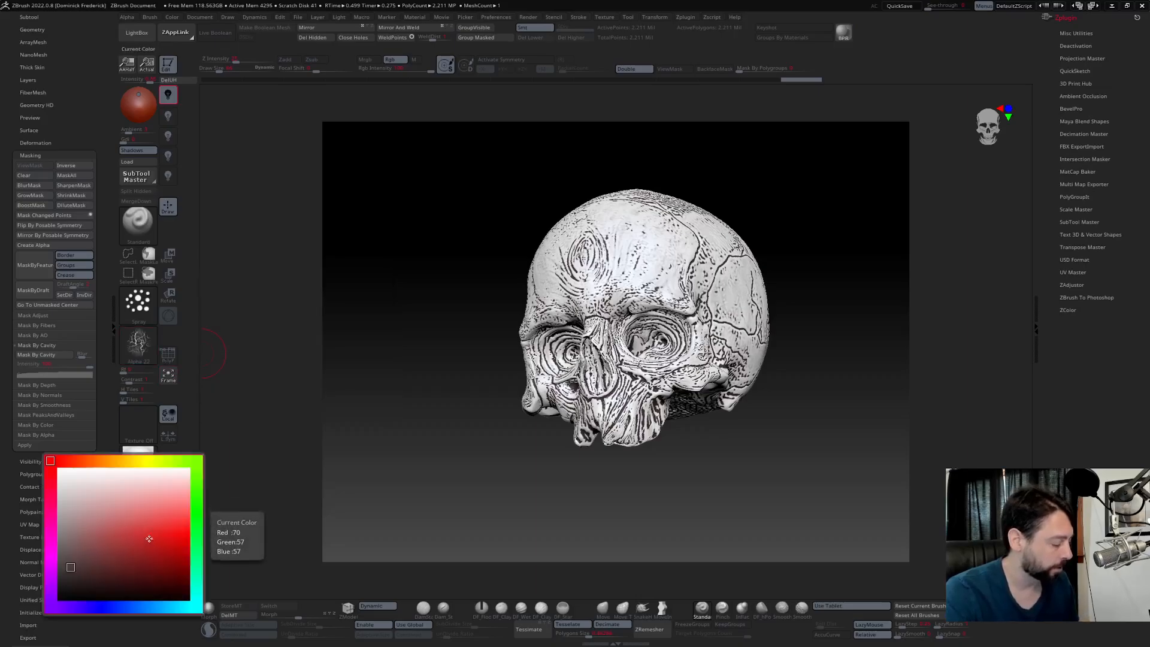
{"action": "left_click", "coordinate": [131, 542]}
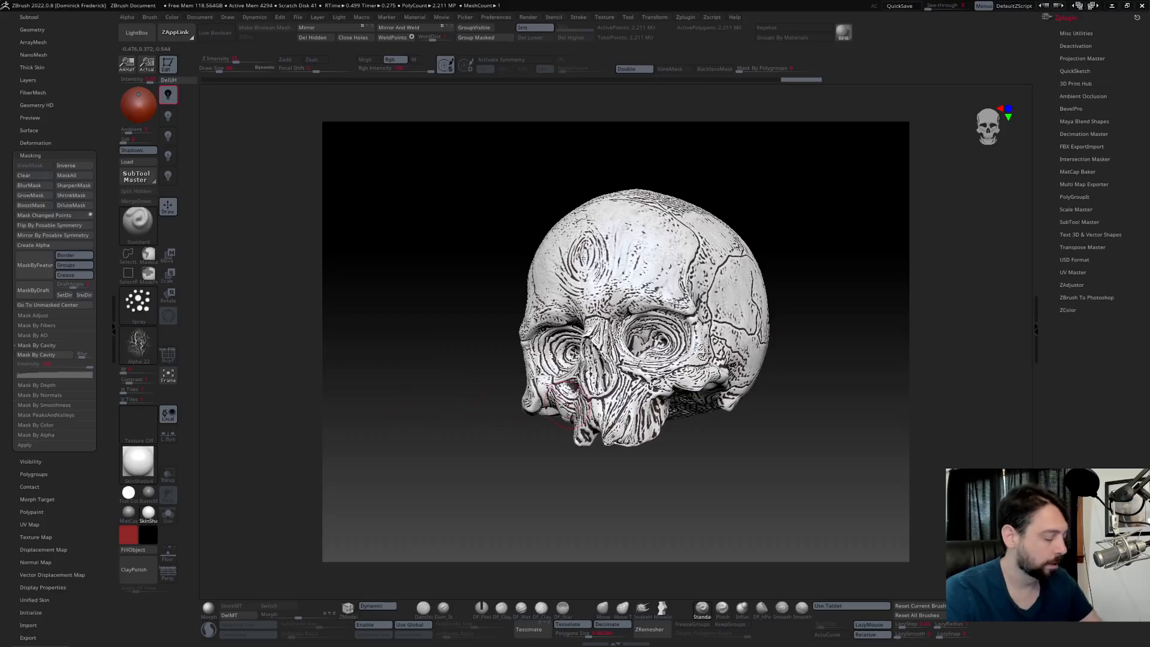
- Try spraying red veiny texture over the forehead, eye sockets and upper jaw with an enlarged brush, and undo the painting
{"action": "left_click_drag", "start_coordinate": [414, 323], "coordinate": [443, 313]}
{"action": "key", "text": "bracketright"}
{"action": "key", "text": "bracketright"}
{"action": "key", "text": "bracketright"}
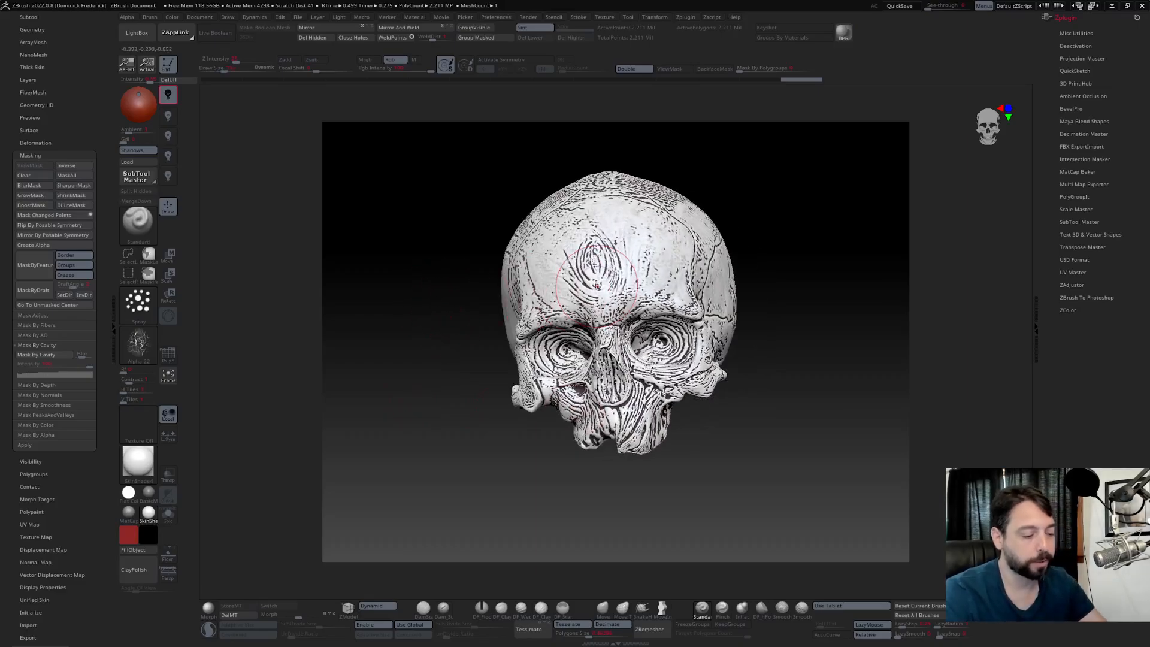
{"action": "mouse_move", "coordinate": [639, 270]}
{"action": "left_mouse_down"}
{"action": "mouse_move", "coordinate": [565, 252]}
{"action": "mouse_move", "coordinate": [545, 360]}
{"action": "mouse_move", "coordinate": [647, 383]}
{"action": "mouse_move", "coordinate": [689, 300]}
{"action": "mouse_move", "coordinate": [680, 210]}
{"action": "left_mouse_up"}
{"action": "left_click_drag", "start_coordinate": [387, 290], "coordinate": [422, 423]}
{"action": "left_click_drag", "start_coordinate": [291, 419], "coordinate": [299, 392]}
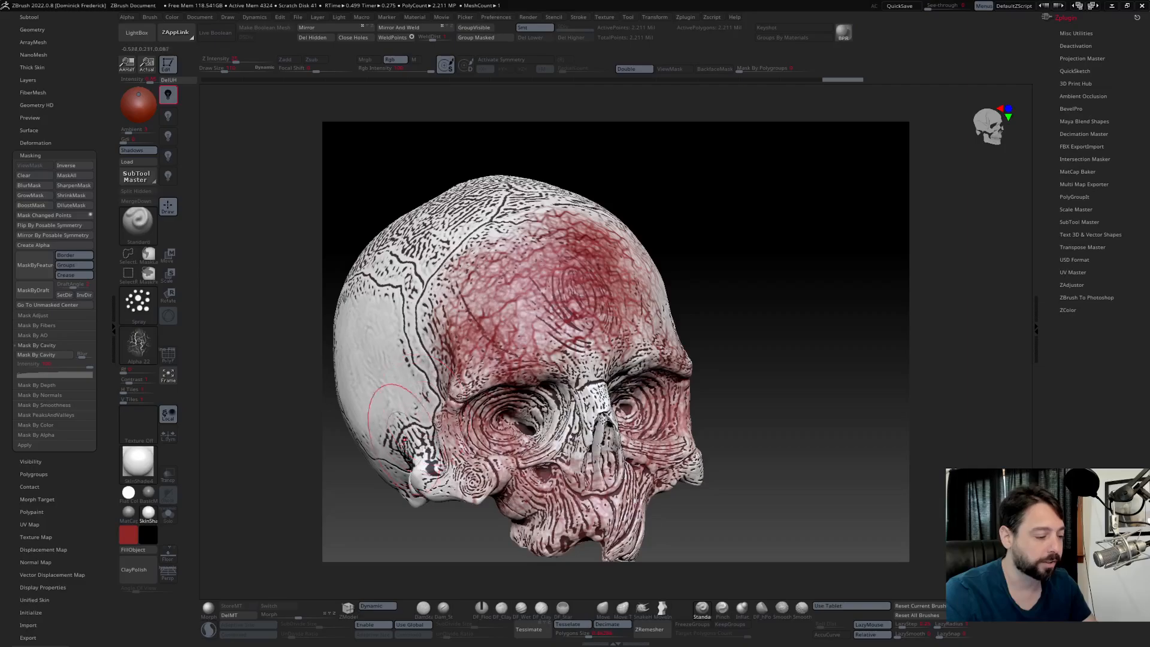
{"action": "left_click_drag", "start_coordinate": [363, 484], "coordinate": [406, 450], "text": "alt"}
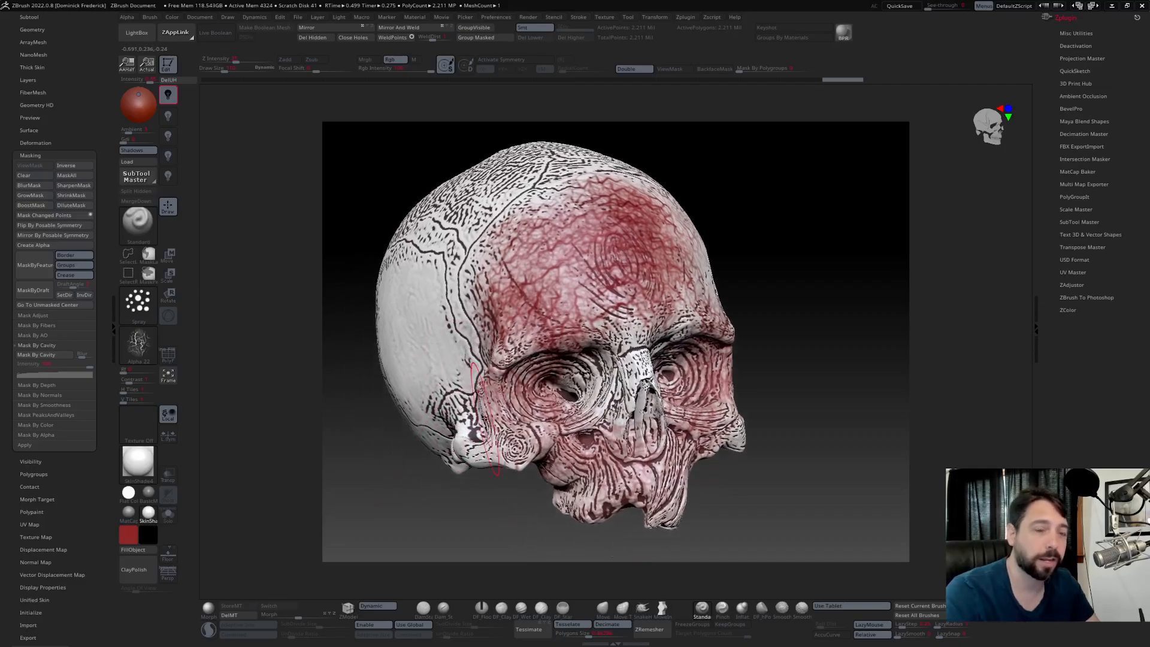
{"action": "left_click_drag", "start_coordinate": [395, 467], "coordinate": [425, 427], "text": "alt"}
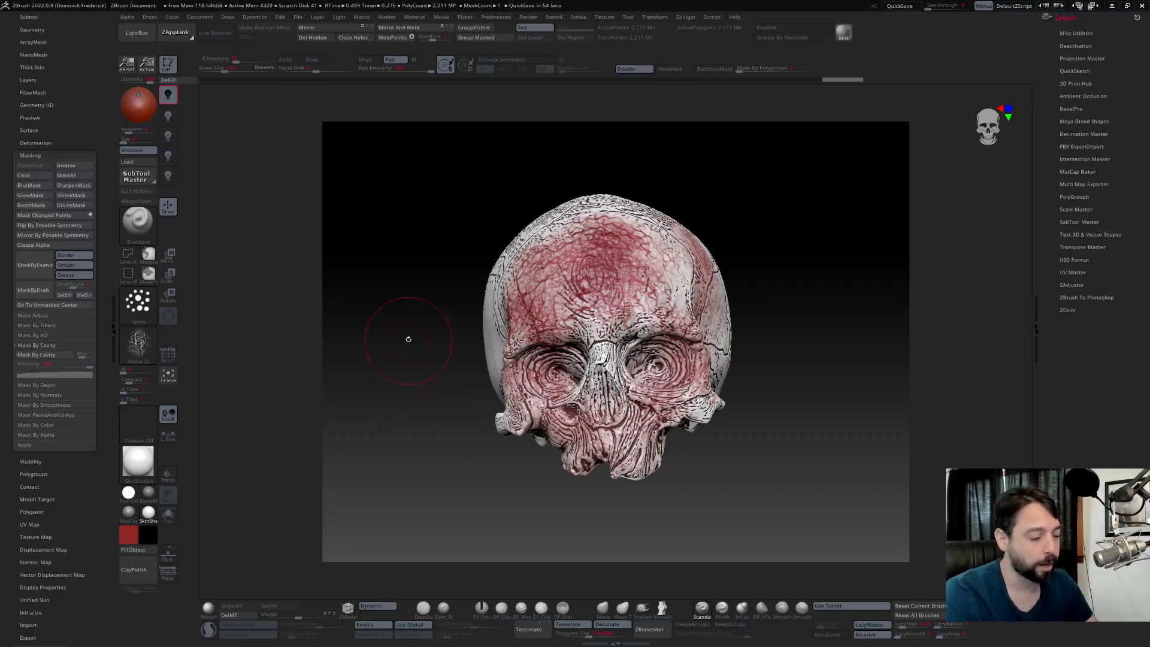
{"action": "key", "text": "ctrl+z"}
- Spray dark red into both eye sockets and the nasal cavity of the skull
{"action": "left_click_drag", "start_coordinate": [402, 353], "coordinate": [419, 360]}
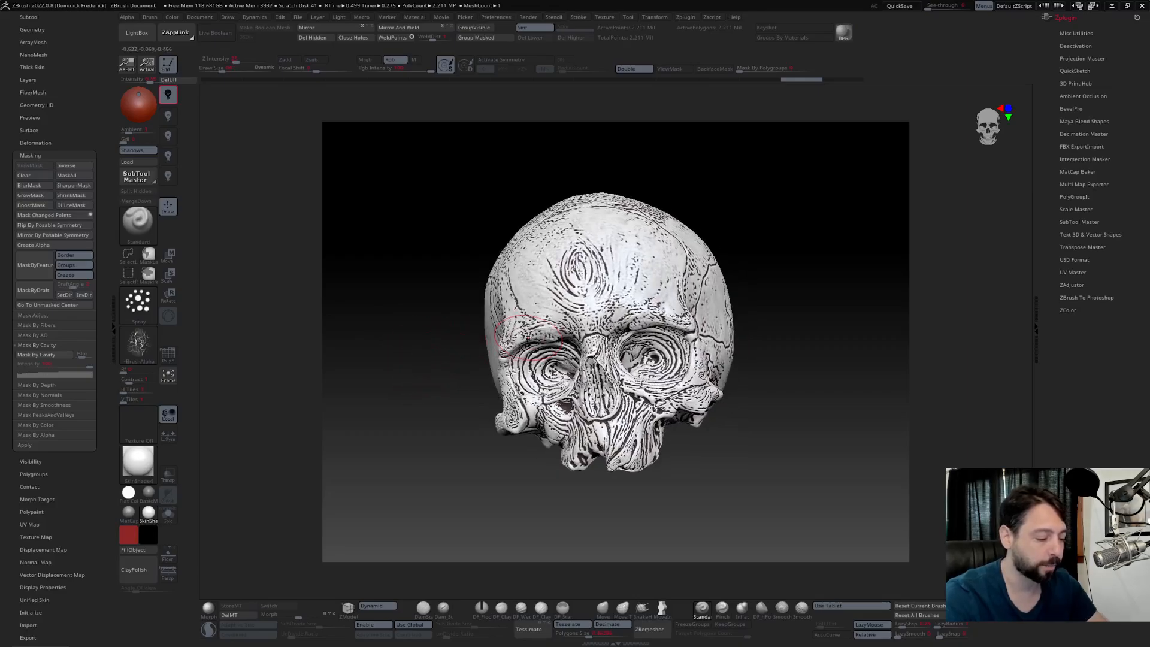
{"action": "mouse_move", "coordinate": [548, 376]}
{"action": "left_mouse_down"}
{"action": "mouse_move", "coordinate": [539, 368]}
{"action": "mouse_move", "coordinate": [564, 354]}
{"action": "left_mouse_up"}
{"action": "mouse_move", "coordinate": [635, 354]}
{"action": "left_mouse_down"}
{"action": "mouse_move", "coordinate": [671, 347]}
{"action": "mouse_move", "coordinate": [635, 353]}
{"action": "mouse_move", "coordinate": [668, 375]}
{"action": "left_mouse_up"}
{"action": "mouse_move", "coordinate": [594, 354]}
{"action": "left_mouse_down"}
{"action": "mouse_move", "coordinate": [601, 384]}
{"action": "mouse_move", "coordinate": [585, 371]}
{"action": "mouse_move", "coordinate": [606, 398]}
{"action": "left_mouse_up"}
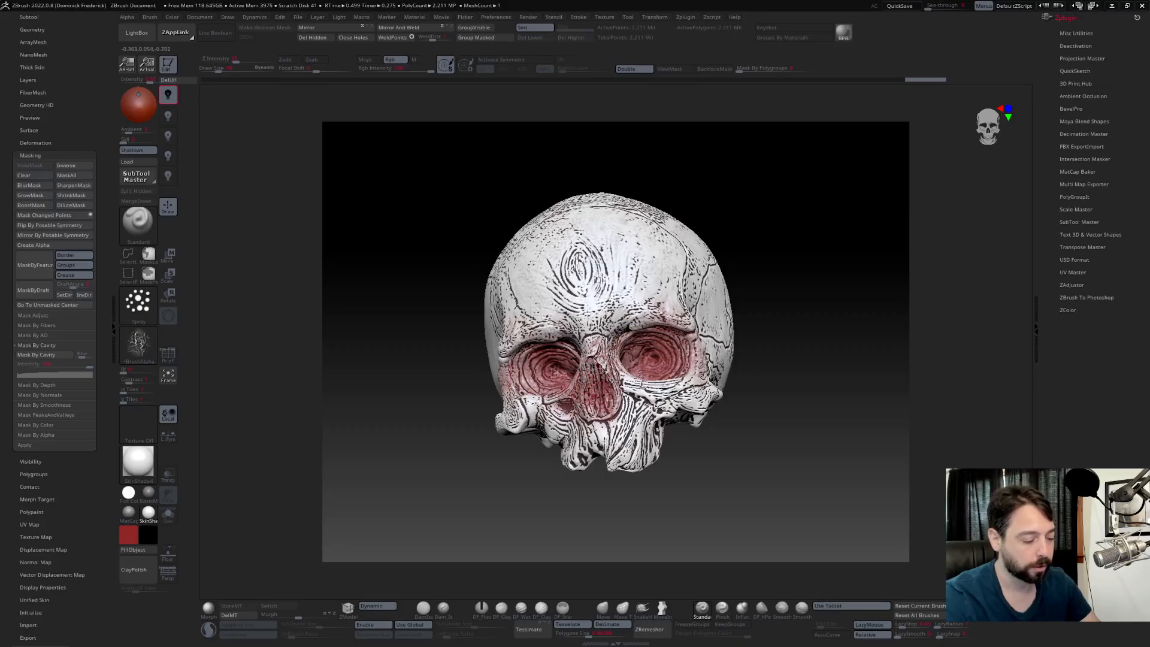
- Extend the red spray onto the cheekbones and the brow areas above both eye sockets
{"action": "mouse_move", "coordinate": [422, 350]}
{"action": "left_mouse_down"}
{"action": "mouse_move", "coordinate": [416, 362]}
{"action": "mouse_move", "coordinate": [426, 342]}
{"action": "left_mouse_up"}
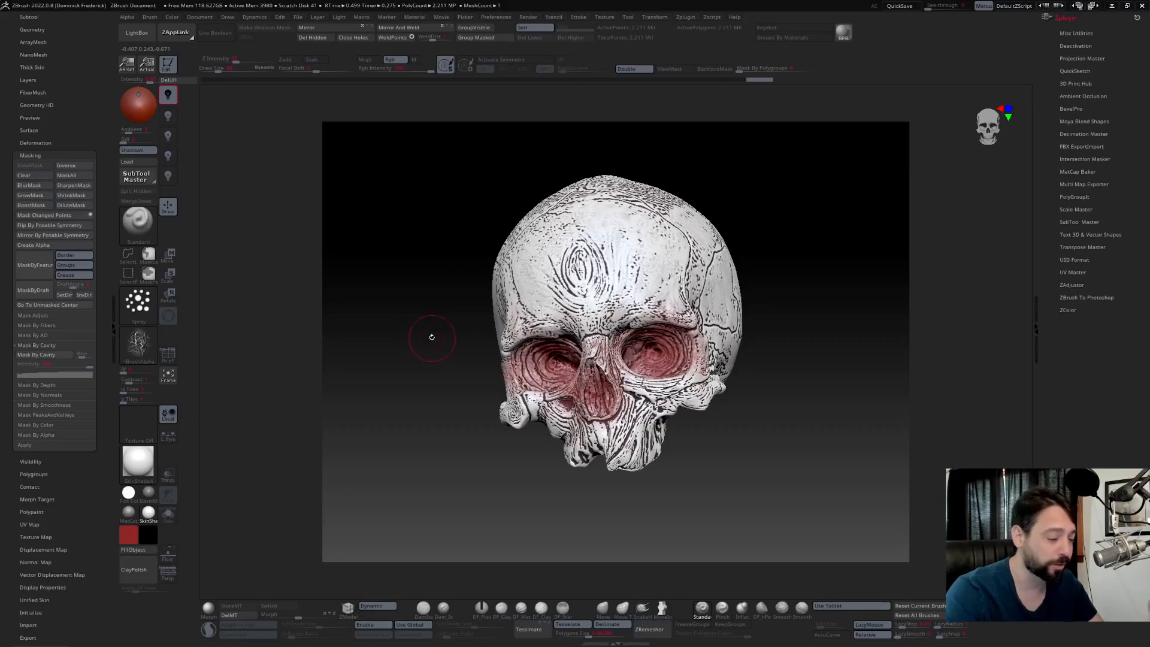
{"action": "mouse_move", "coordinate": [443, 355]}
{"action": "left_mouse_down"}
{"action": "mouse_move", "coordinate": [419, 349]}
{"action": "mouse_move", "coordinate": [431, 336]}
{"action": "mouse_move", "coordinate": [467, 389]}
{"action": "mouse_move", "coordinate": [451, 397]}
{"action": "mouse_move", "coordinate": [493, 379]}
{"action": "mouse_move", "coordinate": [499, 423]}
{"action": "mouse_move", "coordinate": [522, 408]}
{"action": "left_mouse_up"}
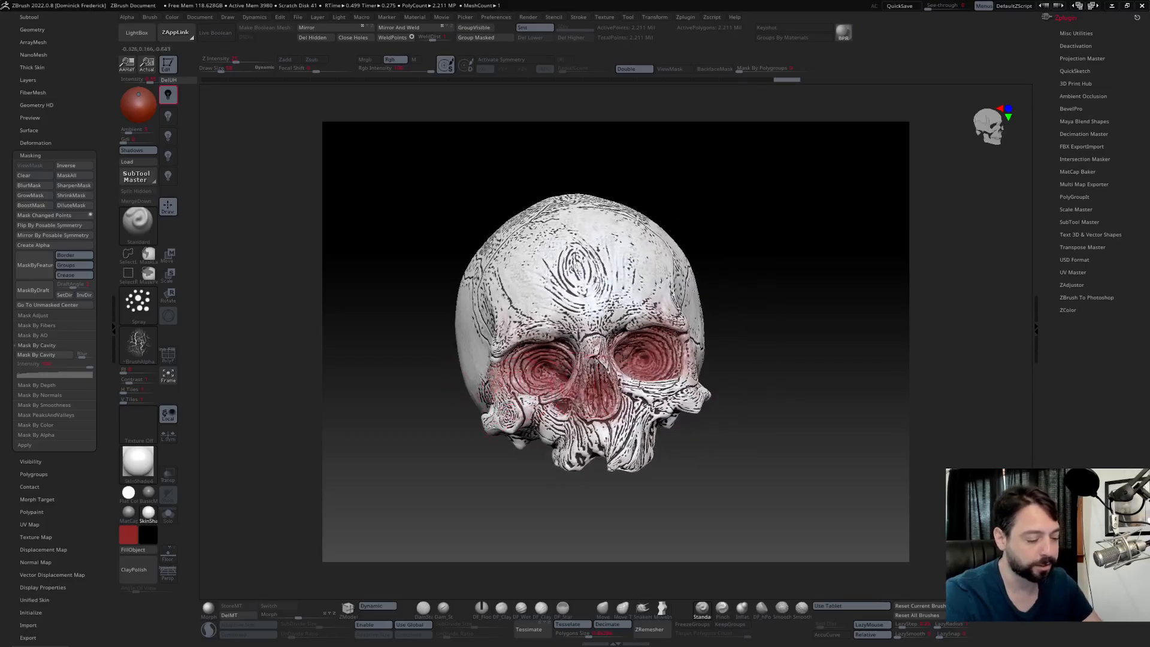
{"action": "mouse_move", "coordinate": [664, 410]}
{"action": "left_mouse_down"}
{"action": "mouse_move", "coordinate": [686, 392]}
{"action": "mouse_move", "coordinate": [669, 394]}
{"action": "left_mouse_up"}
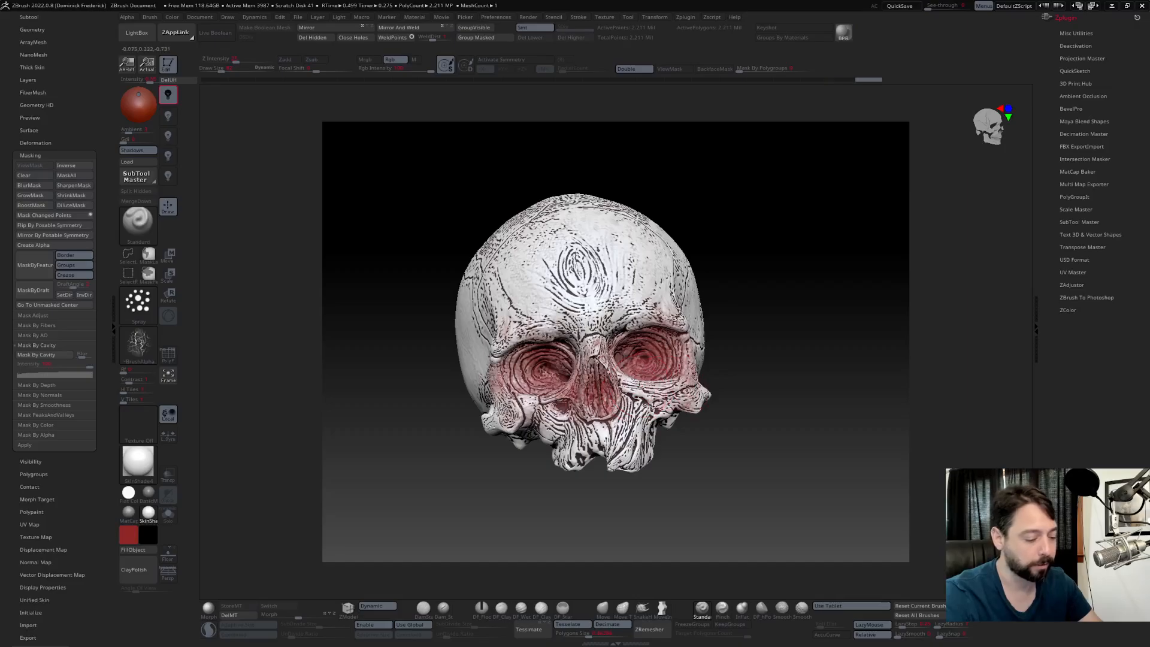
{"action": "left_click_drag", "start_coordinate": [519, 361], "coordinate": [516, 384]}
{"action": "left_click_drag", "start_coordinate": [450, 352], "coordinate": [539, 320]}
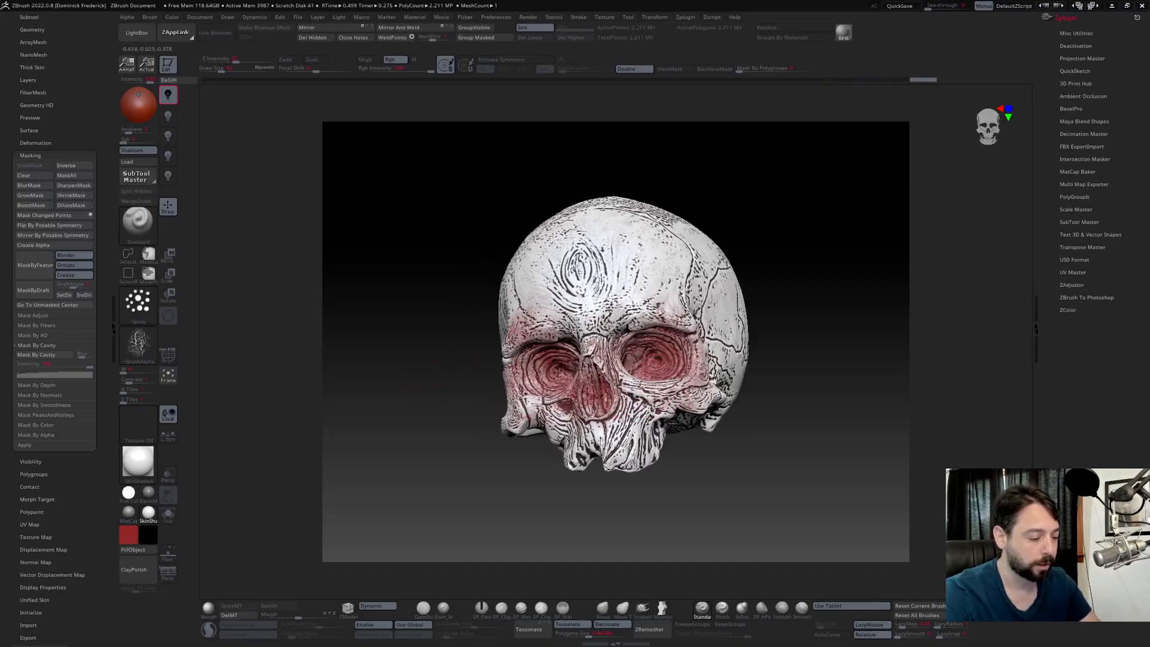
{"action": "left_click_drag", "start_coordinate": [627, 311], "coordinate": [669, 306]}
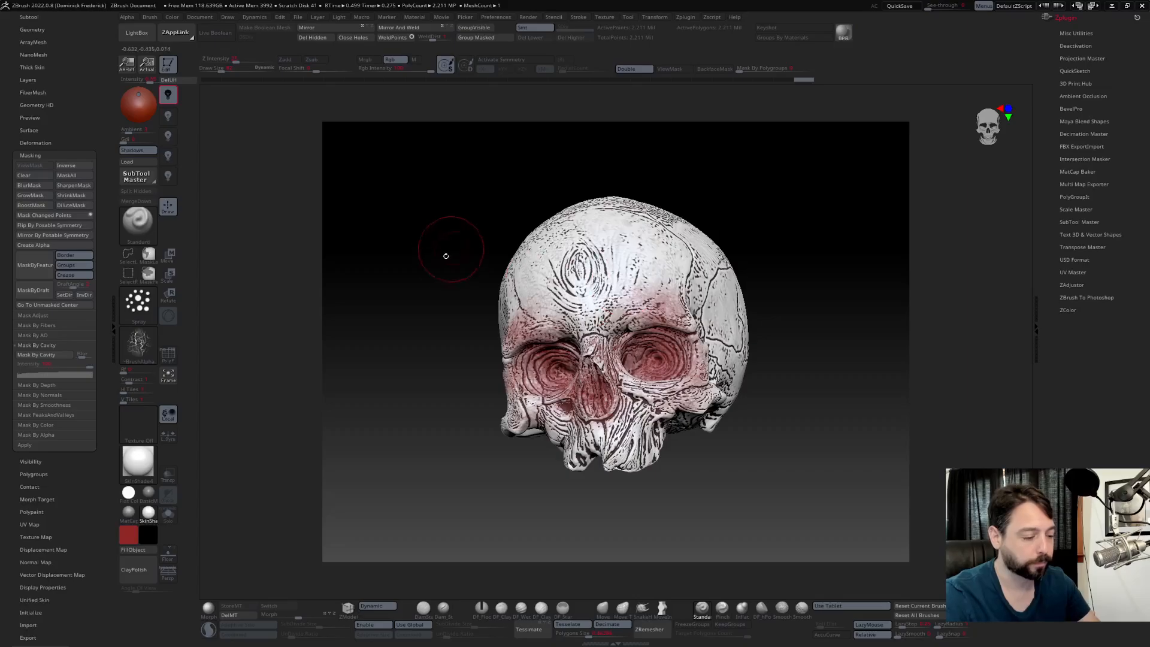
- Spray a faint red tint over the forehead, upper jaw and sides of the cranium with a larger brush
{"action": "left_click_drag", "start_coordinate": [444, 249], "coordinate": [460, 274]}
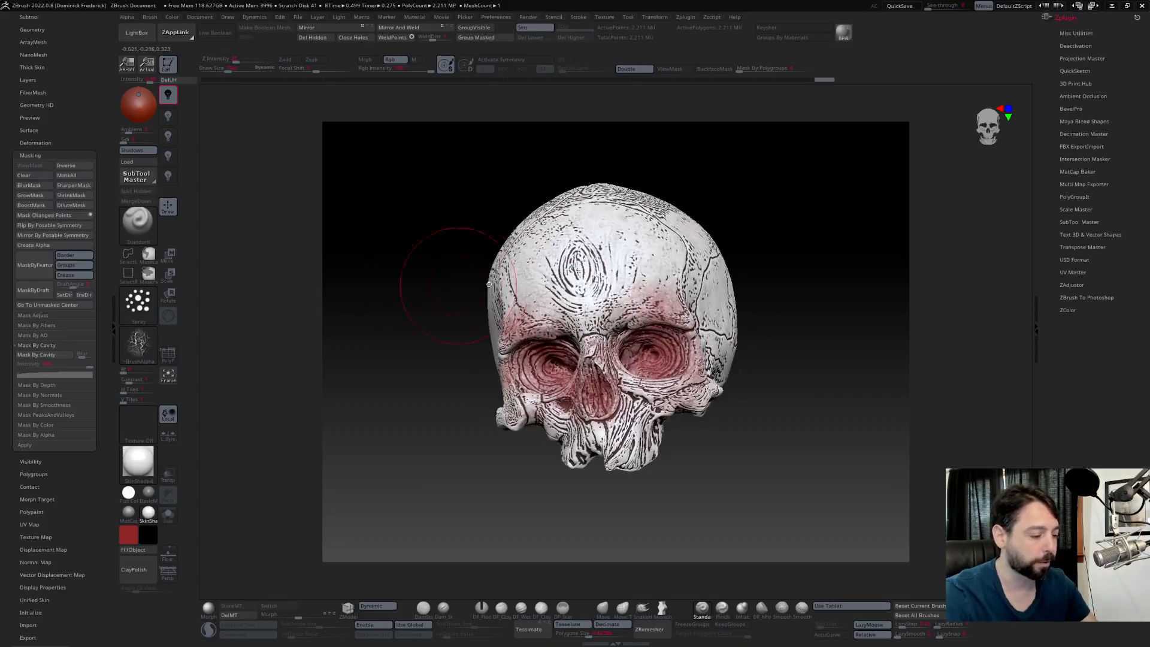
{"action": "mouse_move", "coordinate": [560, 245]}
{"action": "left_mouse_down"}
{"action": "mouse_move", "coordinate": [632, 257]}
{"action": "mouse_move", "coordinate": [528, 276]}
{"action": "left_mouse_up"}
{"action": "mouse_move", "coordinate": [646, 414]}
{"action": "left_mouse_down"}
{"action": "mouse_move", "coordinate": [591, 432]}
{"action": "mouse_move", "coordinate": [546, 412]}
{"action": "left_mouse_up"}
{"action": "mouse_move", "coordinate": [720, 350]}
{"action": "left_mouse_down"}
{"action": "mouse_move", "coordinate": [717, 254]}
{"action": "mouse_move", "coordinate": [680, 227]}
{"action": "left_mouse_up"}
{"action": "left_click_drag", "start_coordinate": [533, 359], "coordinate": [512, 254]}
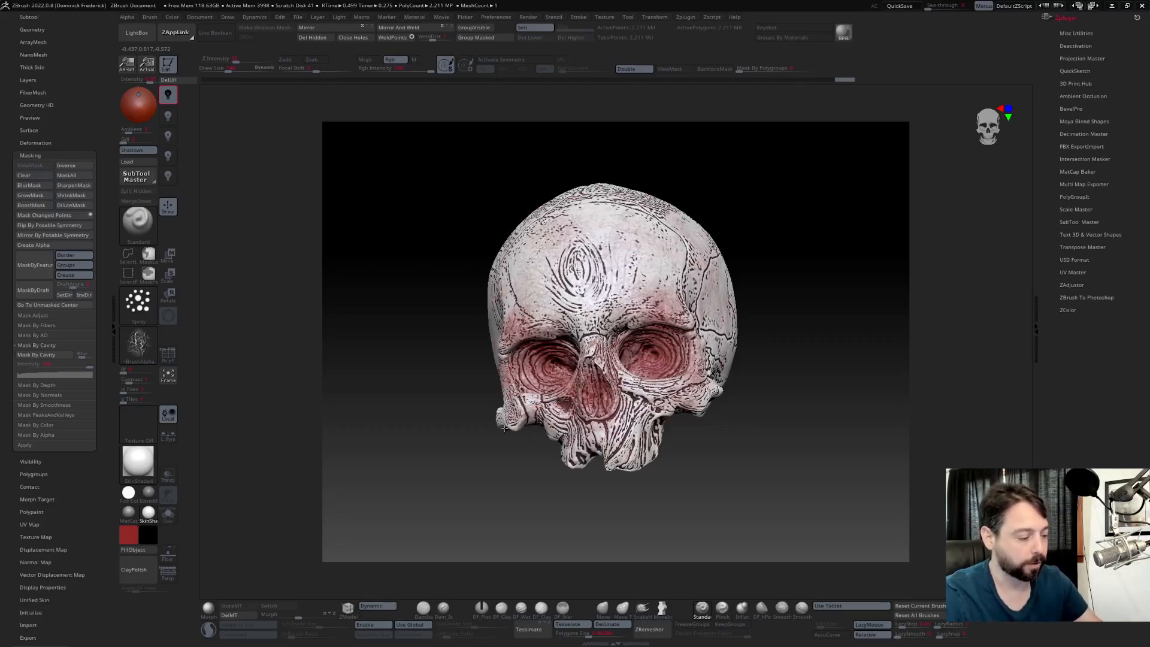
{"action": "left_click_drag", "start_coordinate": [390, 402], "coordinate": [454, 414]}
{"action": "mouse_move", "coordinate": [442, 354]}
{"action": "left_mouse_down"}
{"action": "mouse_move", "coordinate": [403, 351]}
{"action": "mouse_move", "coordinate": [414, 288]}
{"action": "left_mouse_up"}
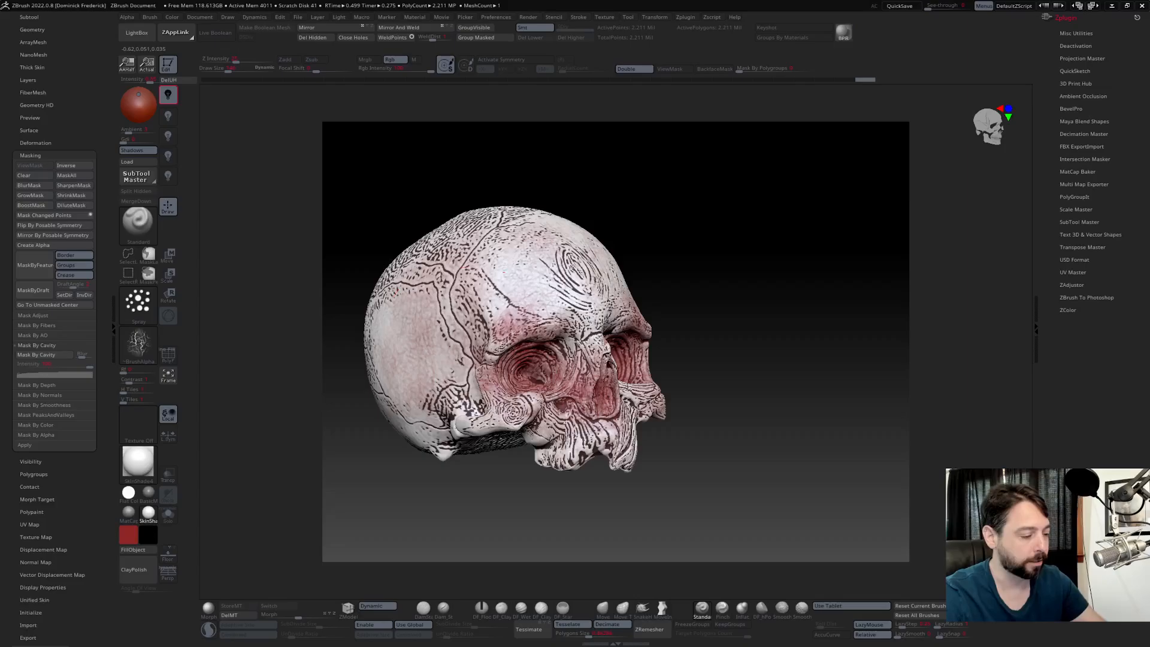
{"action": "left_click_drag", "start_coordinate": [512, 283], "coordinate": [559, 267]}
{"action": "left_click_drag", "start_coordinate": [479, 509], "coordinate": [434, 448]}
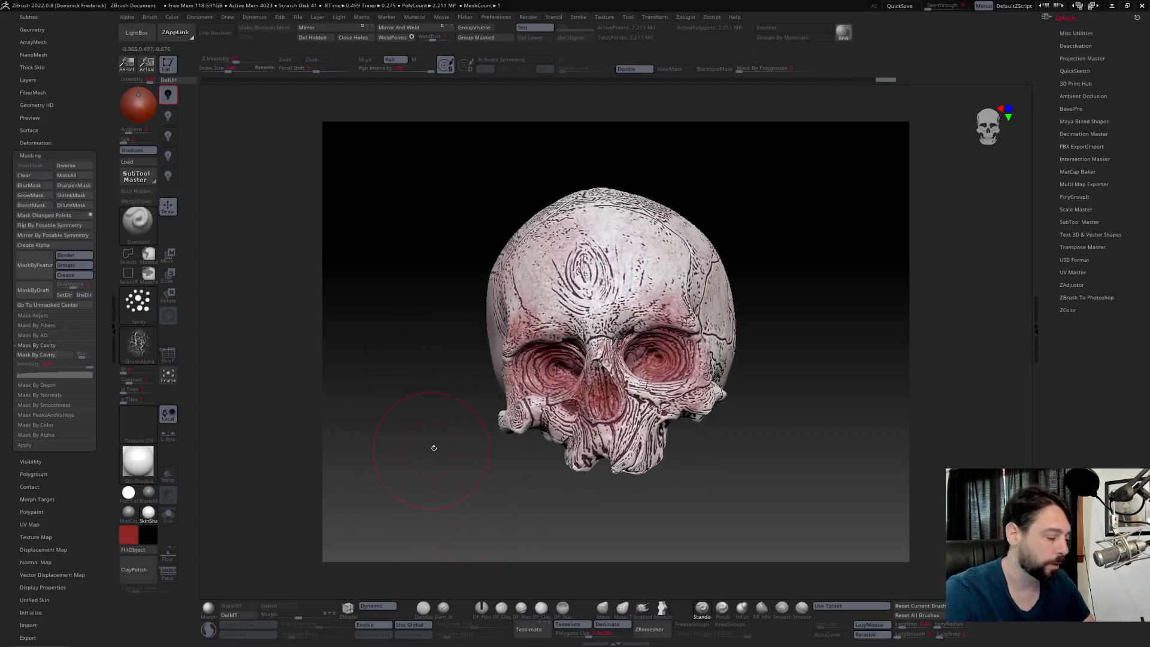
- Change the paint color to dark blue and spray it below the eye sockets and over the upper jaw
{"action": "left_click", "coordinate": [128, 533]}
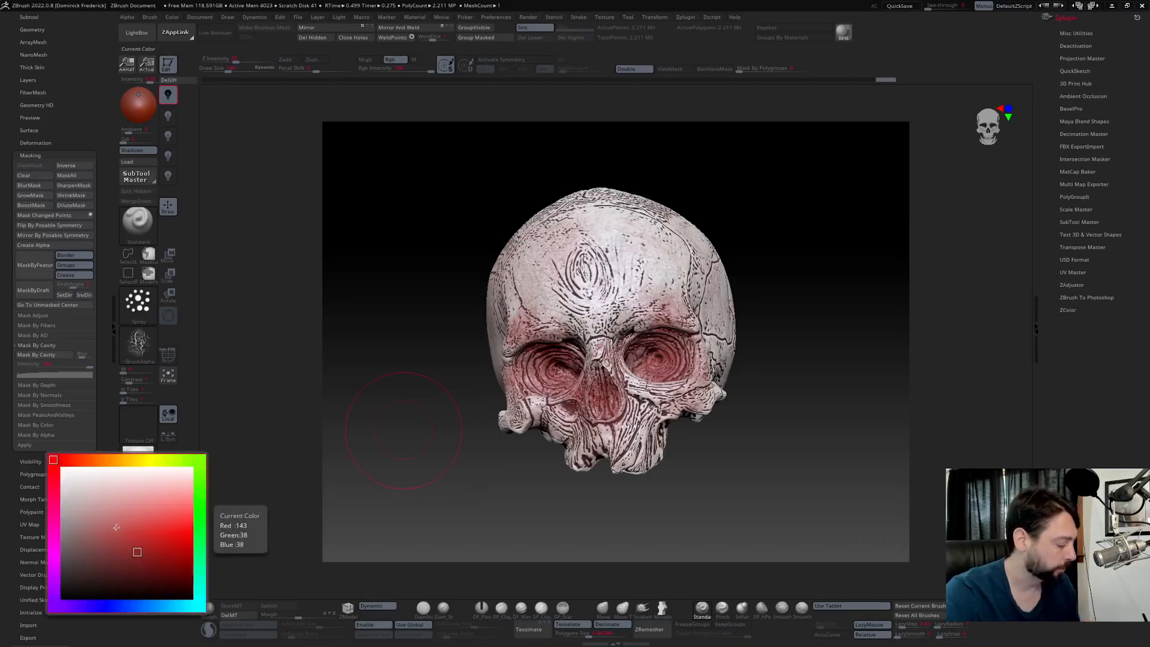
{"action": "left_click", "coordinate": [109, 604]}
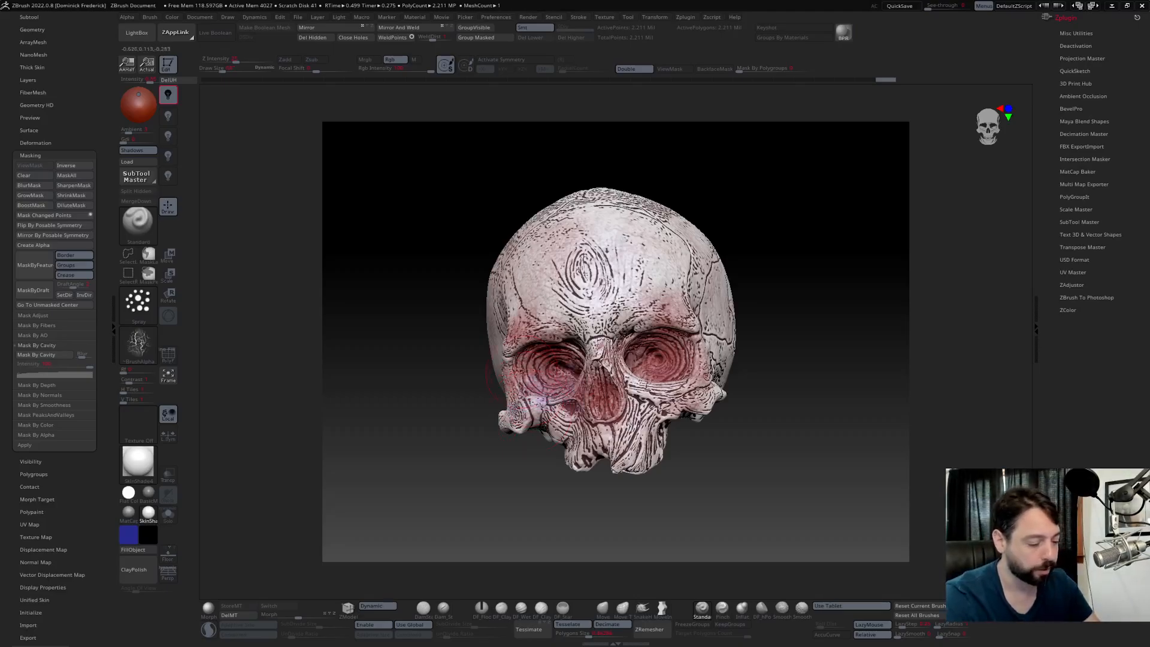
{"action": "mouse_move", "coordinate": [552, 375]}
{"action": "left_mouse_down"}
{"action": "mouse_move", "coordinate": [665, 395]}
{"action": "mouse_move", "coordinate": [586, 388]}
{"action": "left_mouse_up"}
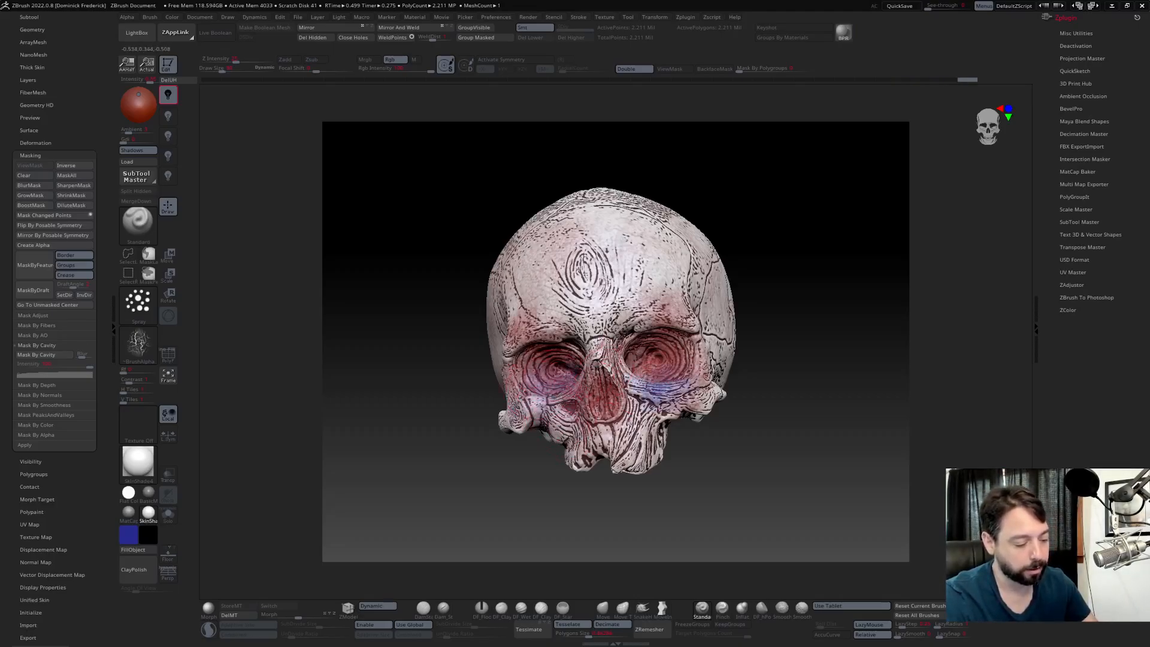
{"action": "left_click_drag", "start_coordinate": [601, 426], "coordinate": [614, 451]}
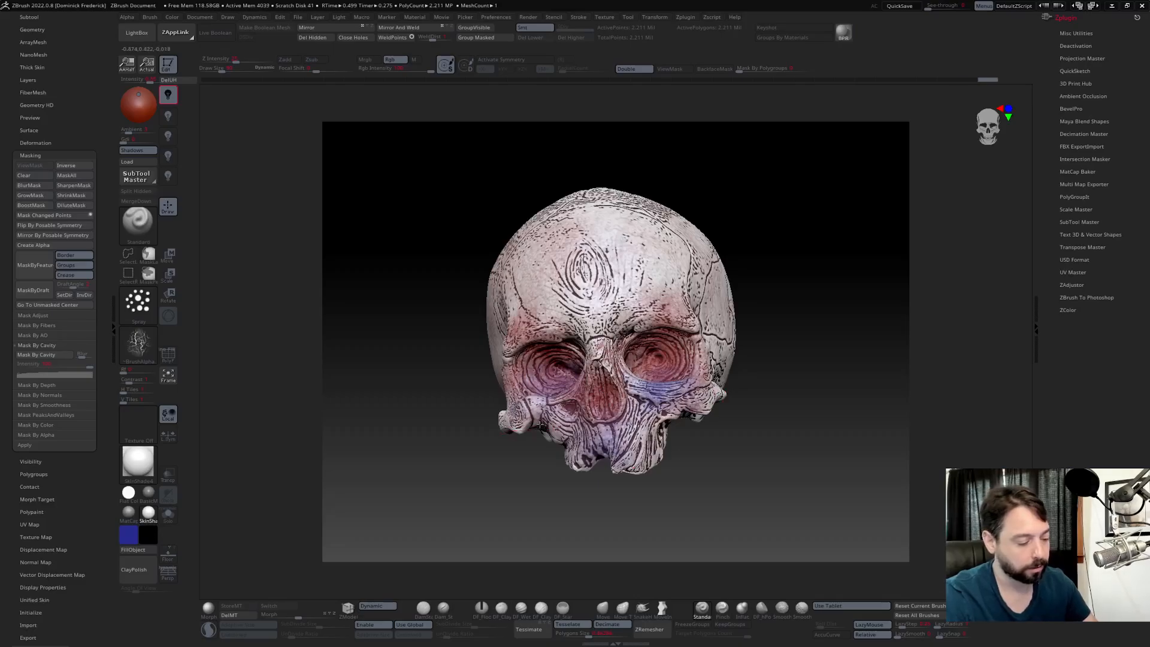
{"action": "left_click_drag", "start_coordinate": [648, 445], "coordinate": [659, 455]}
{"action": "left_click_drag", "start_coordinate": [671, 494], "coordinate": [515, 483]}
{"action": "mouse_move", "coordinate": [641, 453]}
{"action": "left_mouse_down"}
{"action": "mouse_move", "coordinate": [648, 464]}
{"action": "mouse_move", "coordinate": [687, 435]}
{"action": "left_mouse_up"}
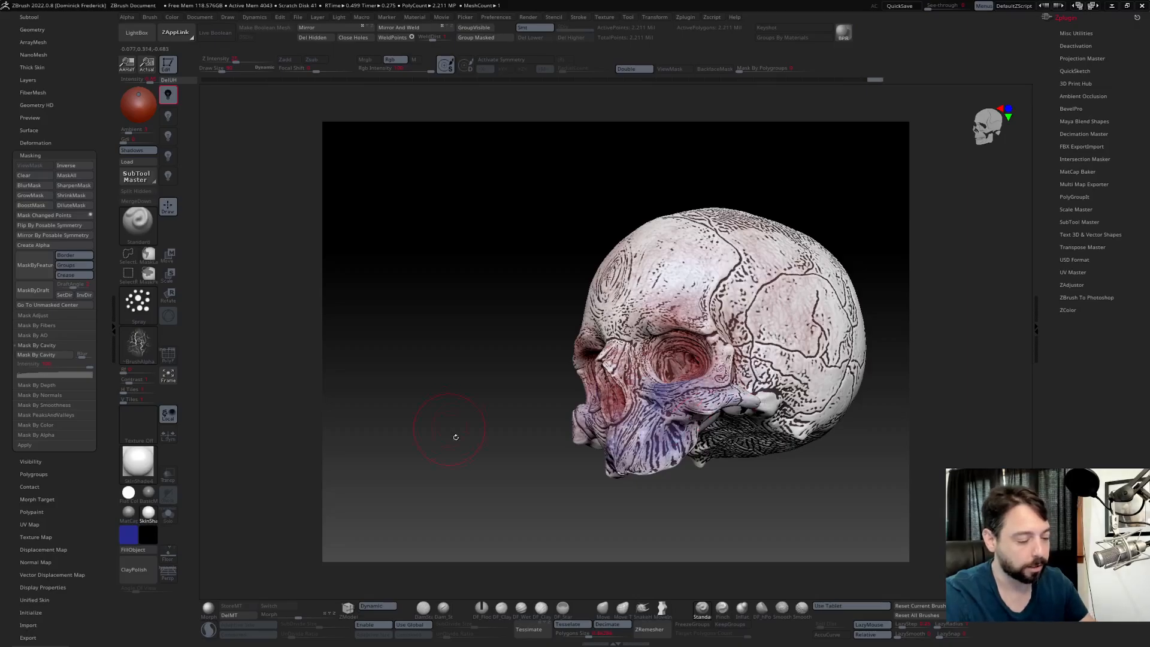
- Spray dark blue over the cheekbones and into the temples on both sides of the skull
{"action": "mouse_move", "coordinate": [455, 436]}
{"action": "left_mouse_down"}
{"action": "mouse_move", "coordinate": [484, 428]}
{"action": "mouse_move", "coordinate": [560, 444]}
{"action": "left_mouse_up"}
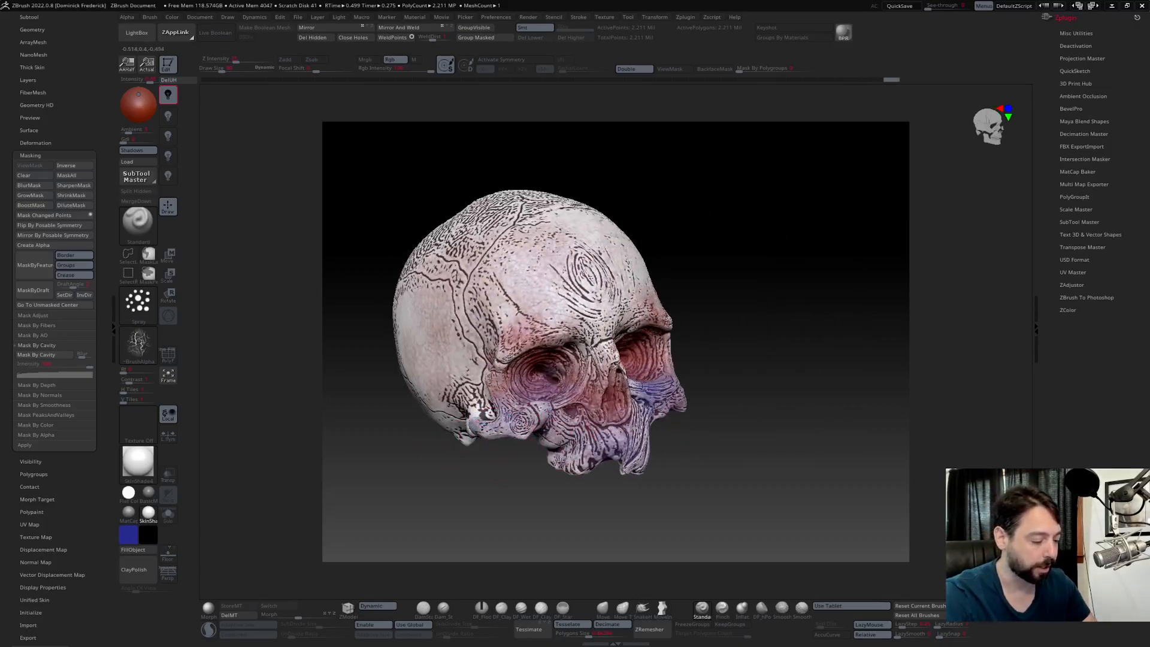
{"action": "left_click_drag", "start_coordinate": [480, 496], "coordinate": [448, 478]}
{"action": "mouse_move", "coordinate": [443, 413]}
{"action": "left_mouse_down"}
{"action": "mouse_move", "coordinate": [436, 420]}
{"action": "mouse_move", "coordinate": [439, 403]}
{"action": "mouse_move", "coordinate": [454, 429]}
{"action": "left_mouse_up"}
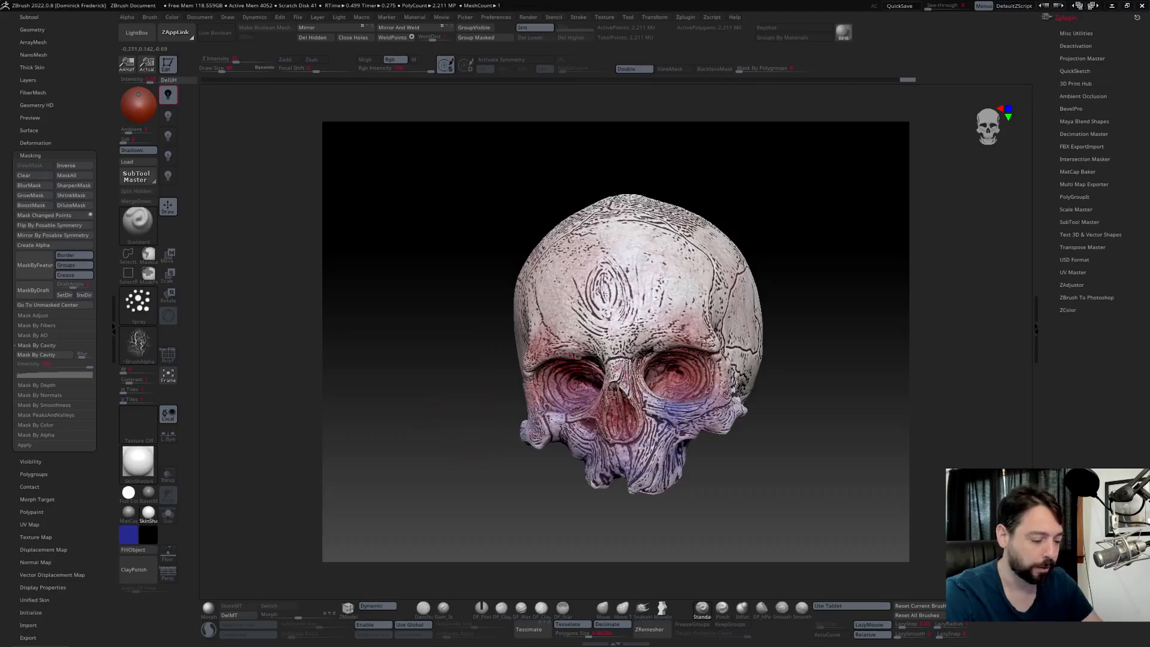
{"action": "left_click_drag", "start_coordinate": [534, 453], "coordinate": [523, 446]}
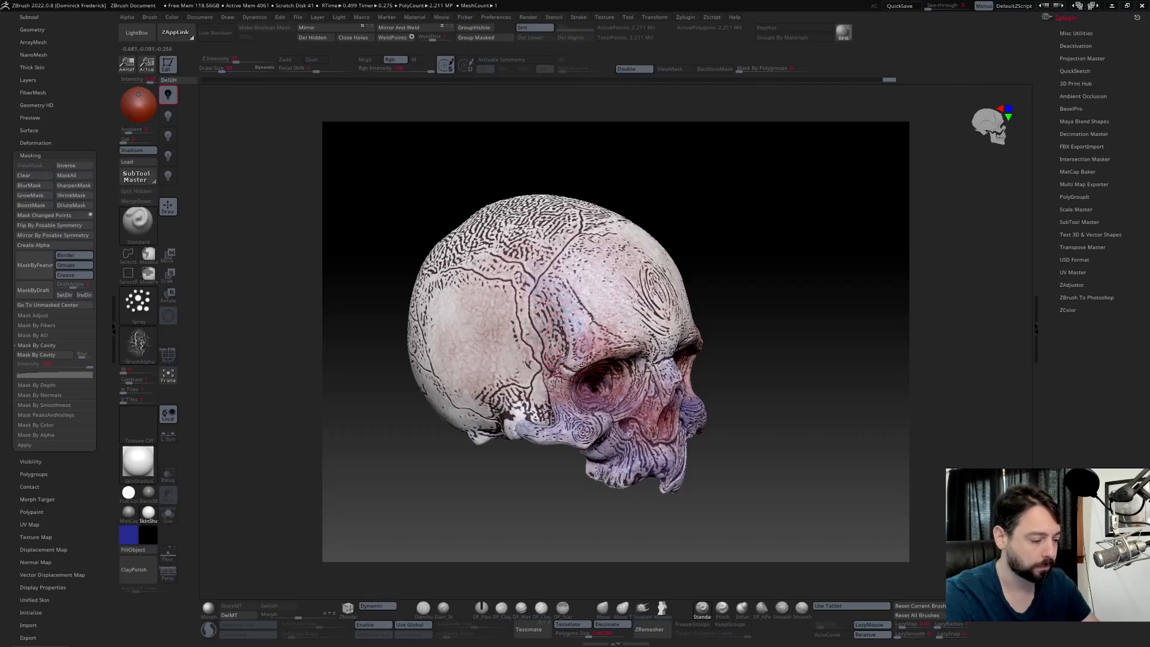
{"action": "left_click_drag", "start_coordinate": [415, 223], "coordinate": [401, 205]}
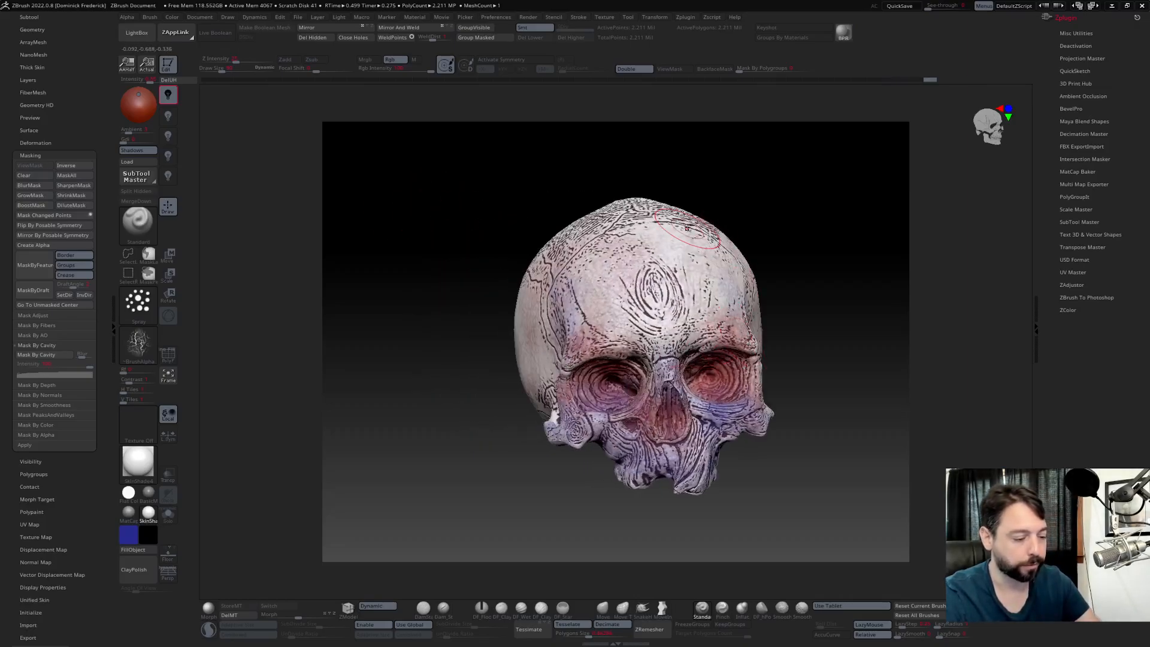
{"action": "left_click_drag", "start_coordinate": [419, 281], "coordinate": [505, 300]}
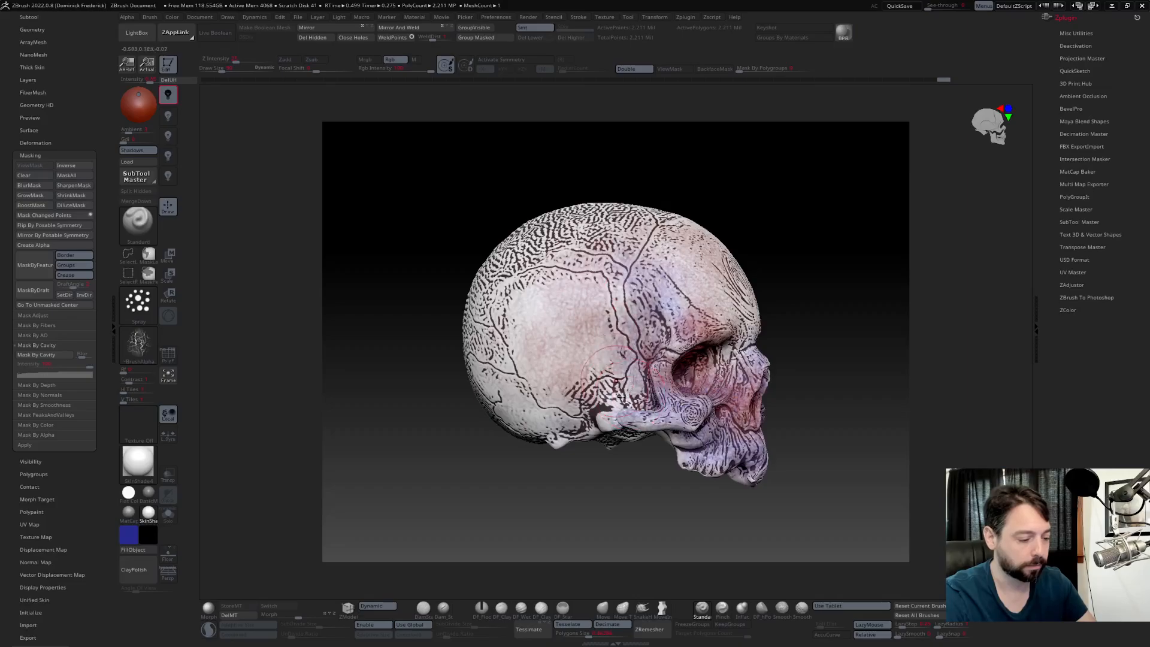
- Change the paint color to dark yellow and spray it over the skull's forehead
{"action": "left_click_drag", "start_coordinate": [461, 257], "coordinate": [372, 237]}
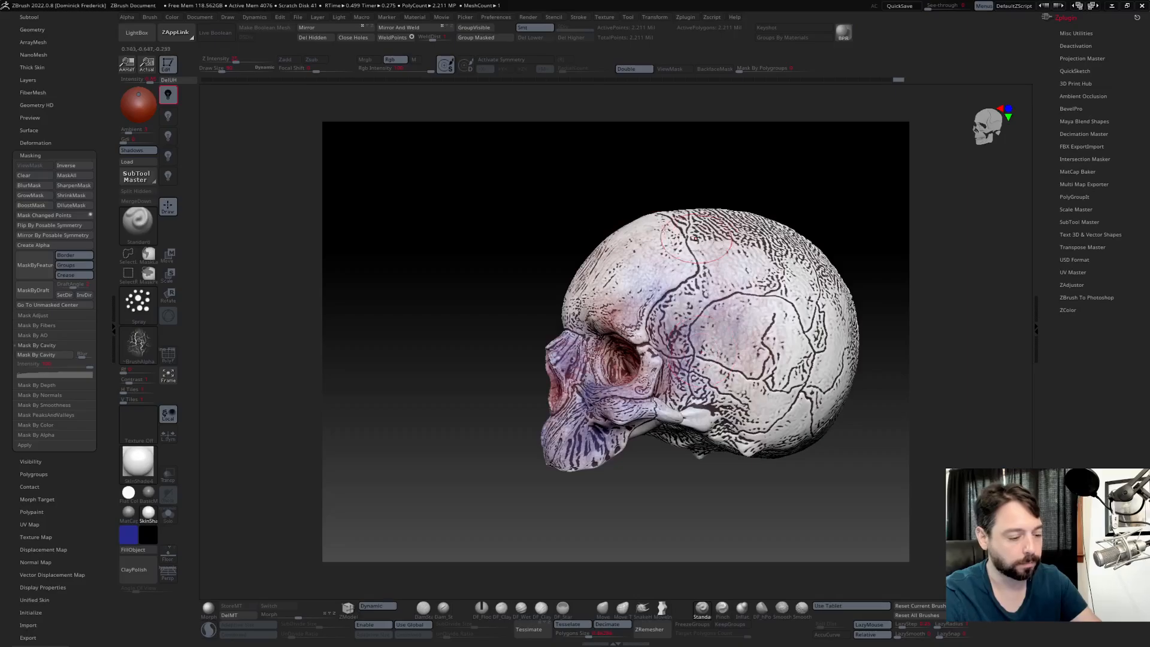
{"action": "left_click_drag", "start_coordinate": [466, 296], "coordinate": [500, 323]}
{"action": "left_click_drag", "start_coordinate": [398, 334], "coordinate": [436, 359]}
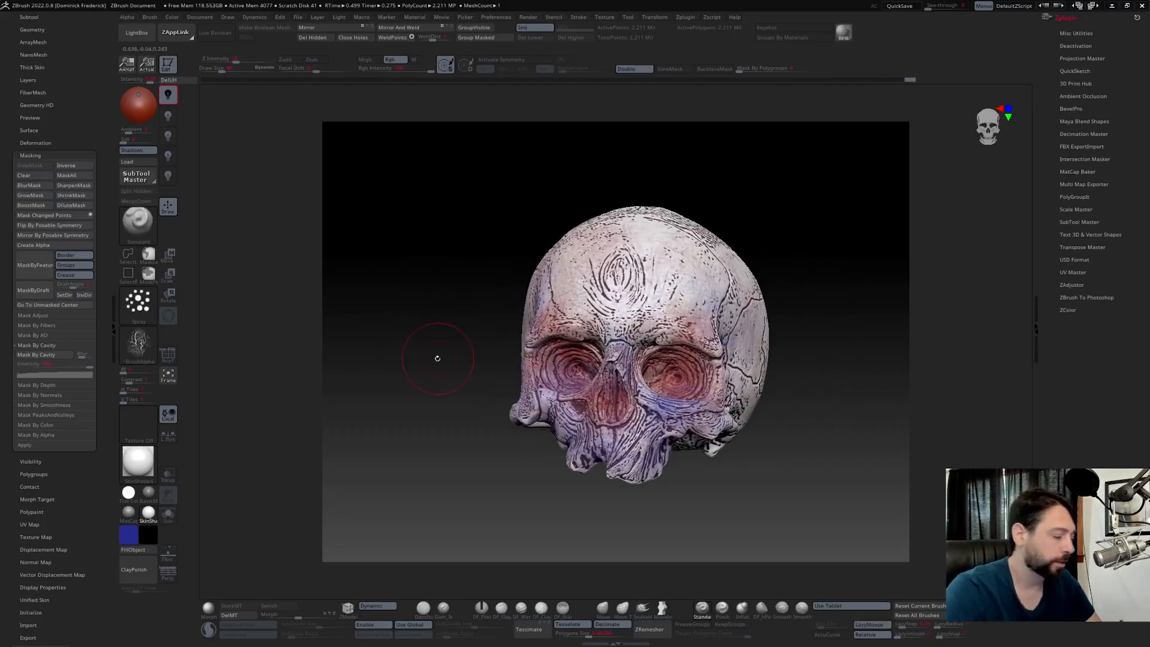
{"action": "left_click", "coordinate": [125, 529]}
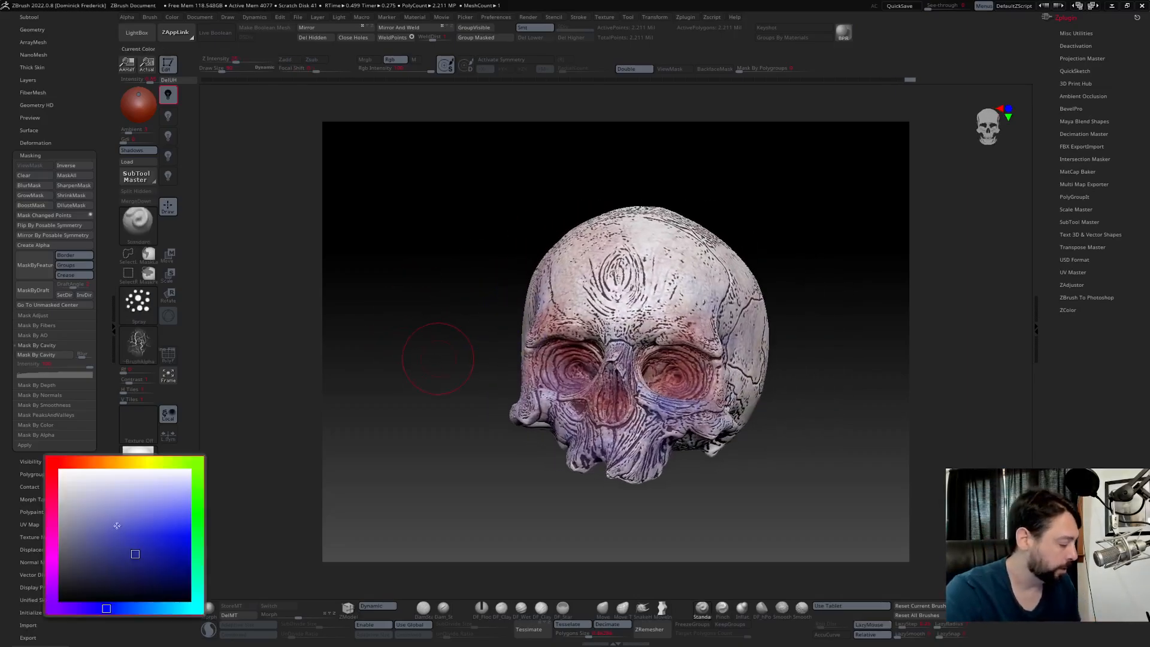
{"action": "left_click", "coordinate": [120, 463]}
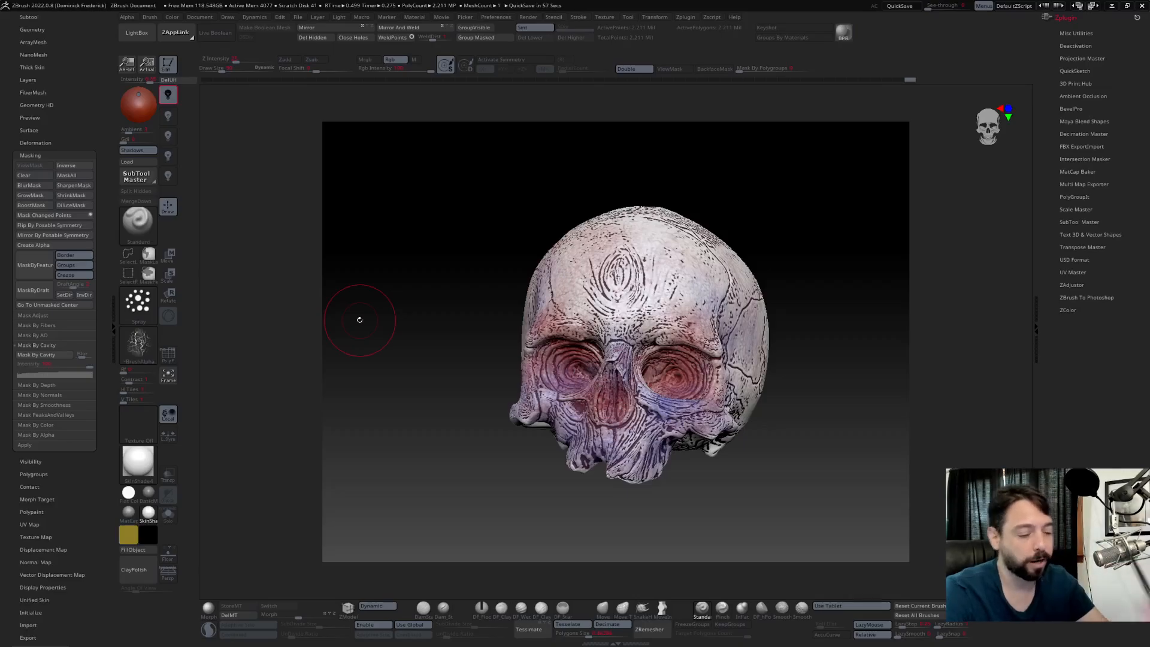
{"action": "left_click_drag", "start_coordinate": [413, 300], "coordinate": [429, 288]}
{"action": "mouse_move", "coordinate": [623, 311]}
{"action": "left_mouse_down"}
{"action": "mouse_move", "coordinate": [640, 321]}
{"action": "mouse_move", "coordinate": [583, 246]}
{"action": "left_mouse_up"}
{"action": "mouse_move", "coordinate": [598, 307]}
{"action": "left_mouse_down"}
{"action": "mouse_move", "coordinate": [630, 330]}
{"action": "mouse_move", "coordinate": [725, 258]}
{"action": "left_mouse_up"}
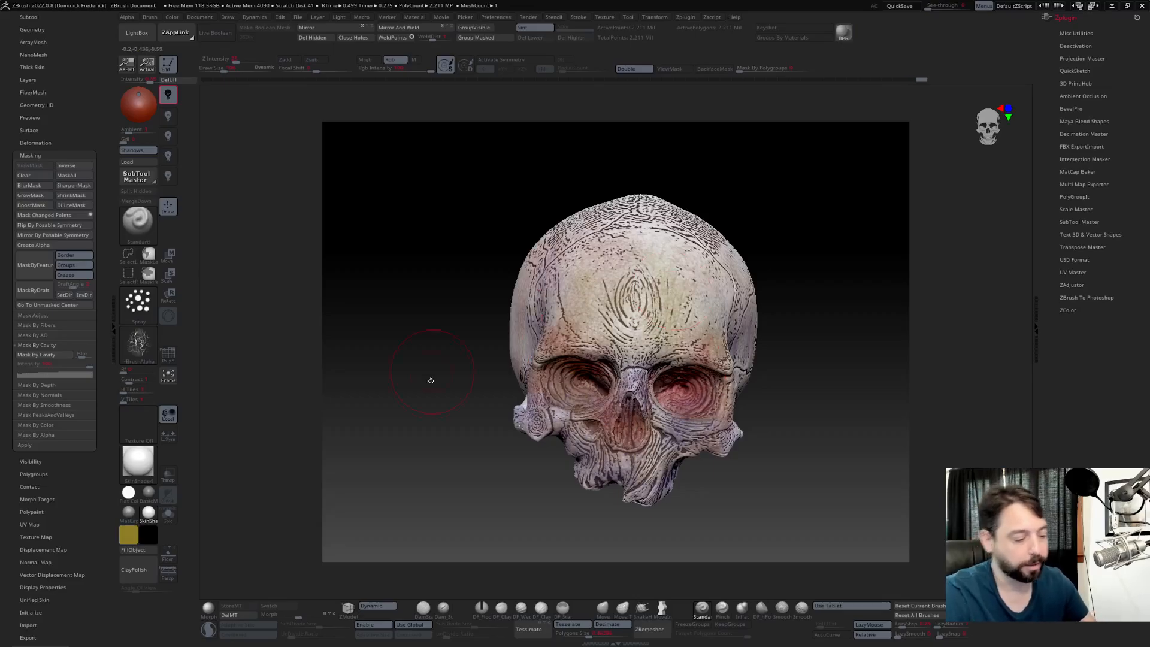
- Spray the dark yellow over the cheekbones, the upper jaw and the sides of the cranium
{"action": "left_click_drag", "start_coordinate": [429, 380], "coordinate": [542, 382]}
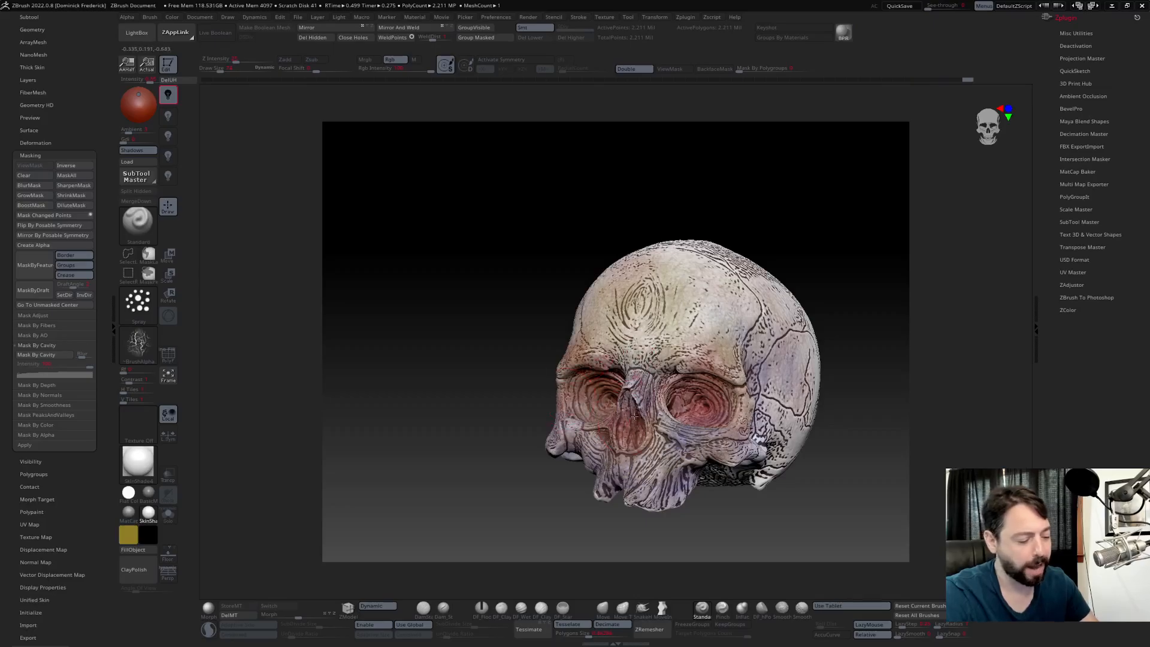
{"action": "left_click_drag", "start_coordinate": [471, 423], "coordinate": [437, 408]}
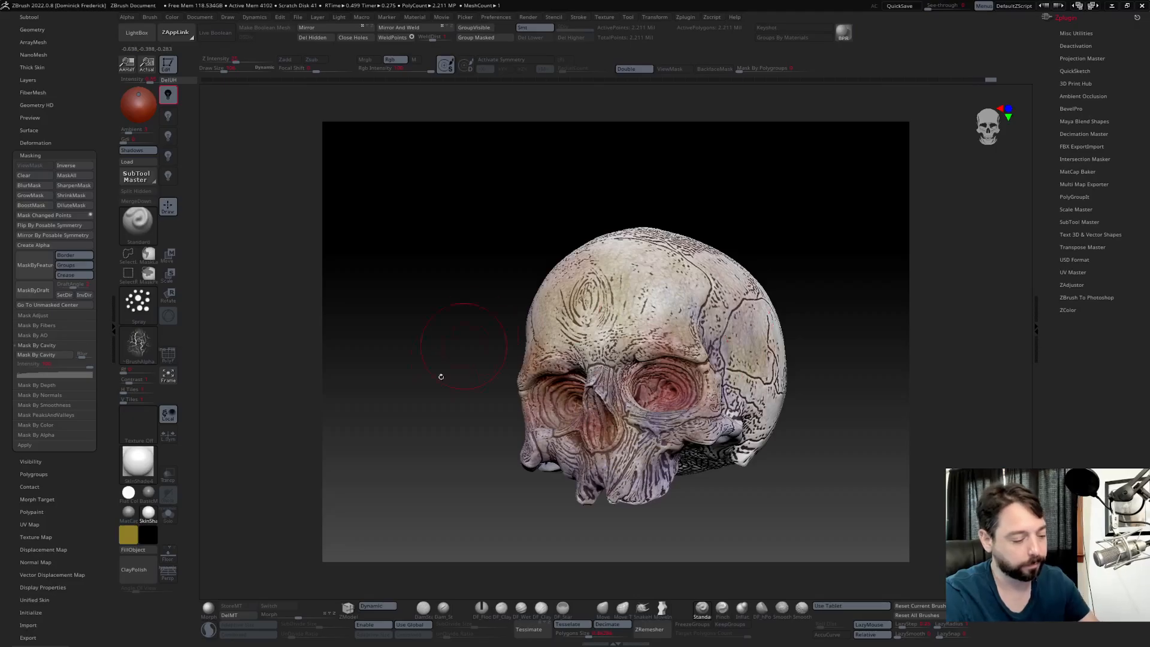
{"action": "left_click_drag", "start_coordinate": [439, 377], "coordinate": [410, 391]}
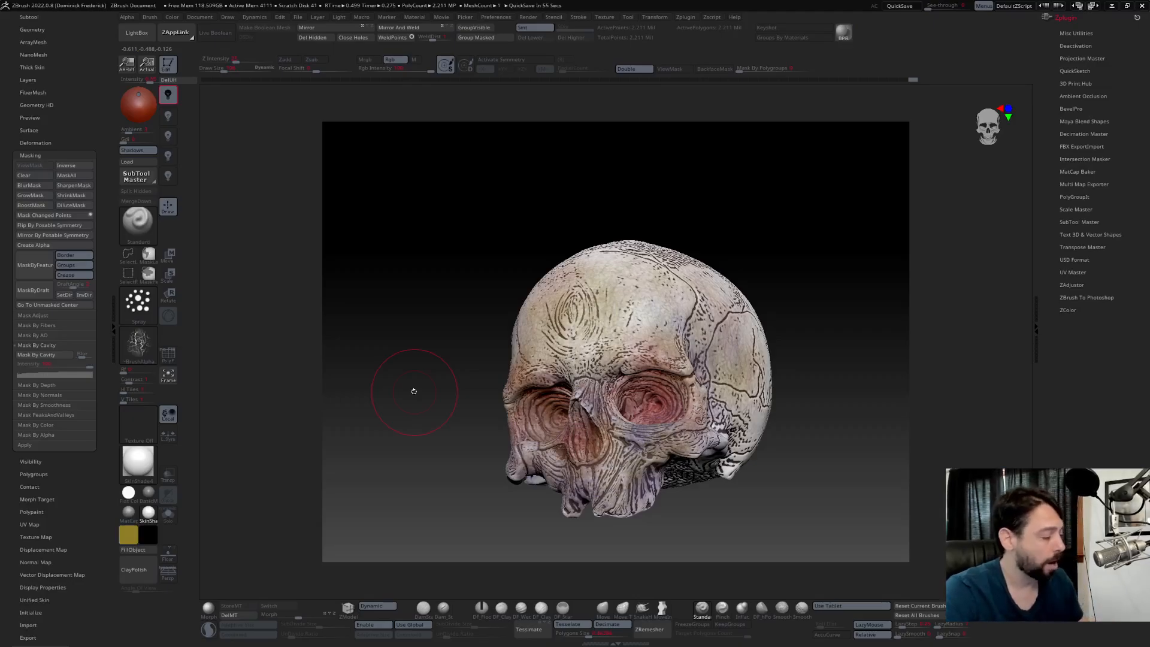
{"action": "left_click_drag", "start_coordinate": [396, 442], "coordinate": [429, 411]}
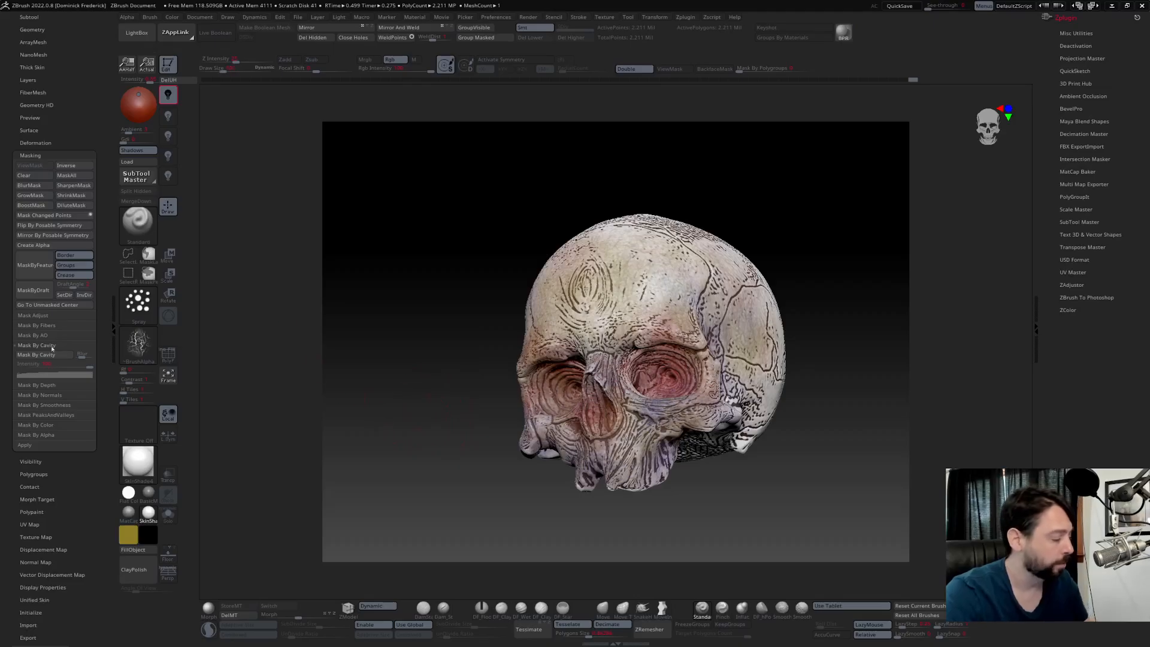
- Mask the skull by smoothness and invert the mask
{"action": "left_click", "coordinate": [32, 405]}
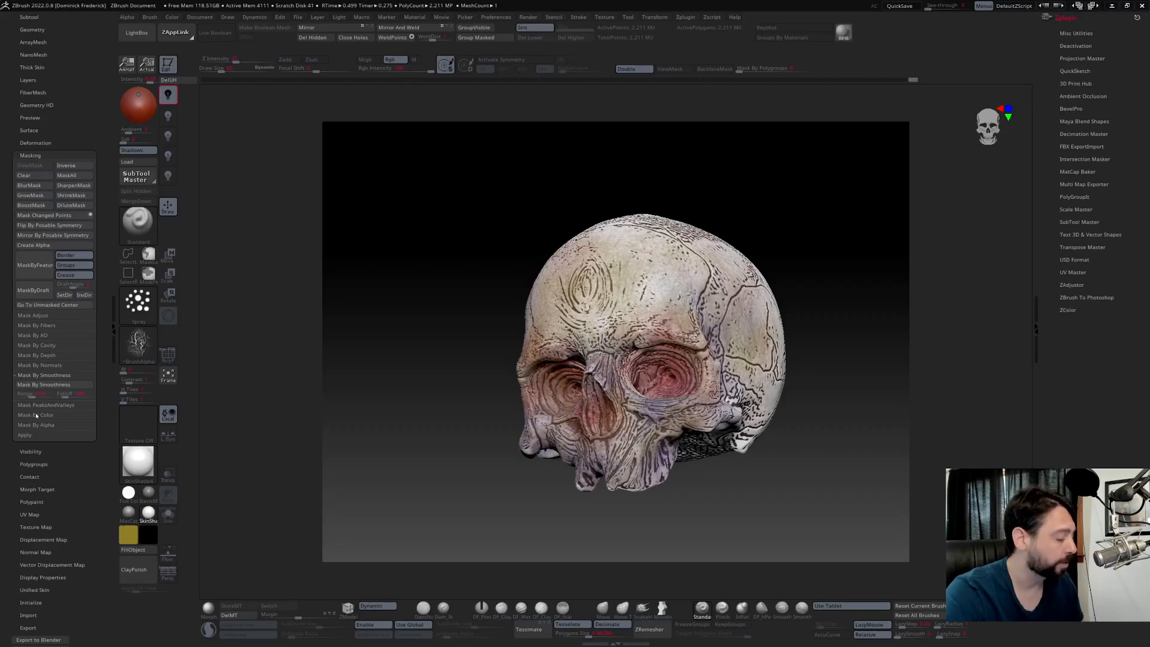
{"action": "left_click", "coordinate": [35, 385]}
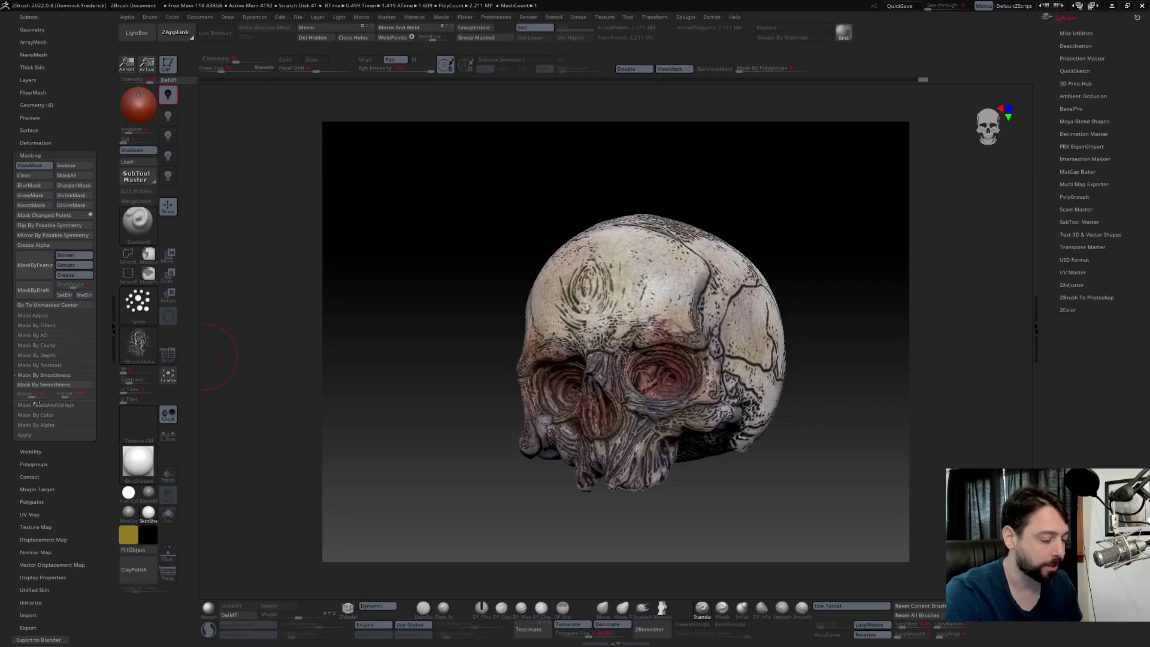
{"action": "left_click", "coordinate": [405, 424], "text": "ctrl"}
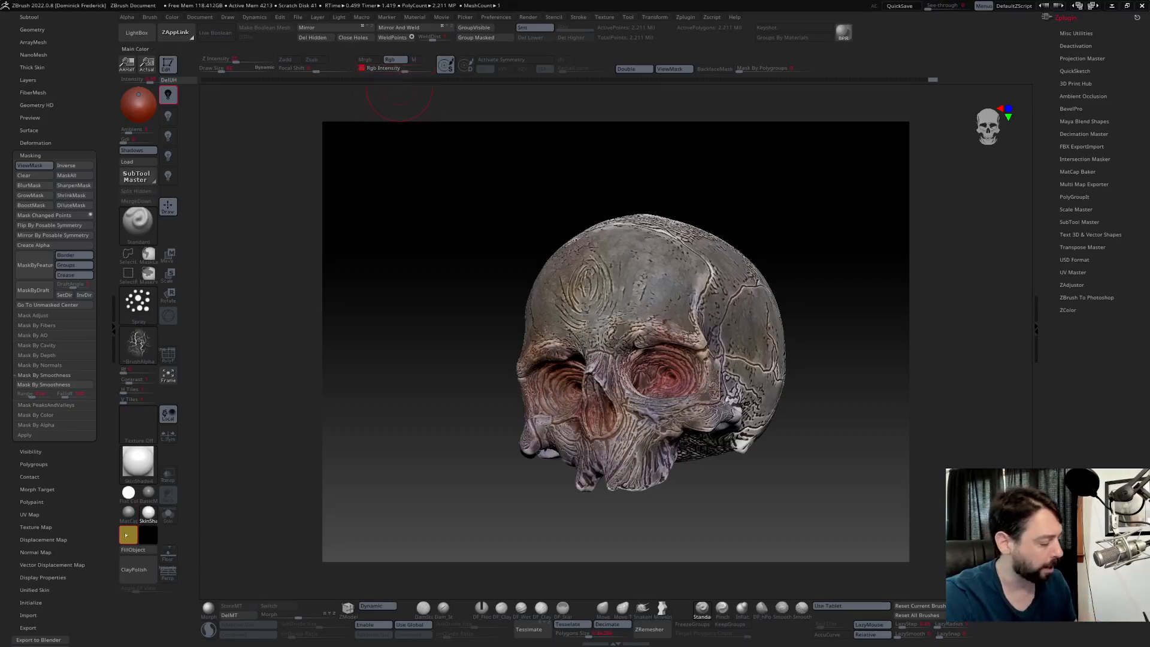
- Change the paint color to a pale beige gray with red 170, green 166 and blue 147
{"action": "left_click", "coordinate": [128, 533]}
{"action": "left_click_drag", "start_coordinate": [67, 501], "coordinate": [66, 506]}
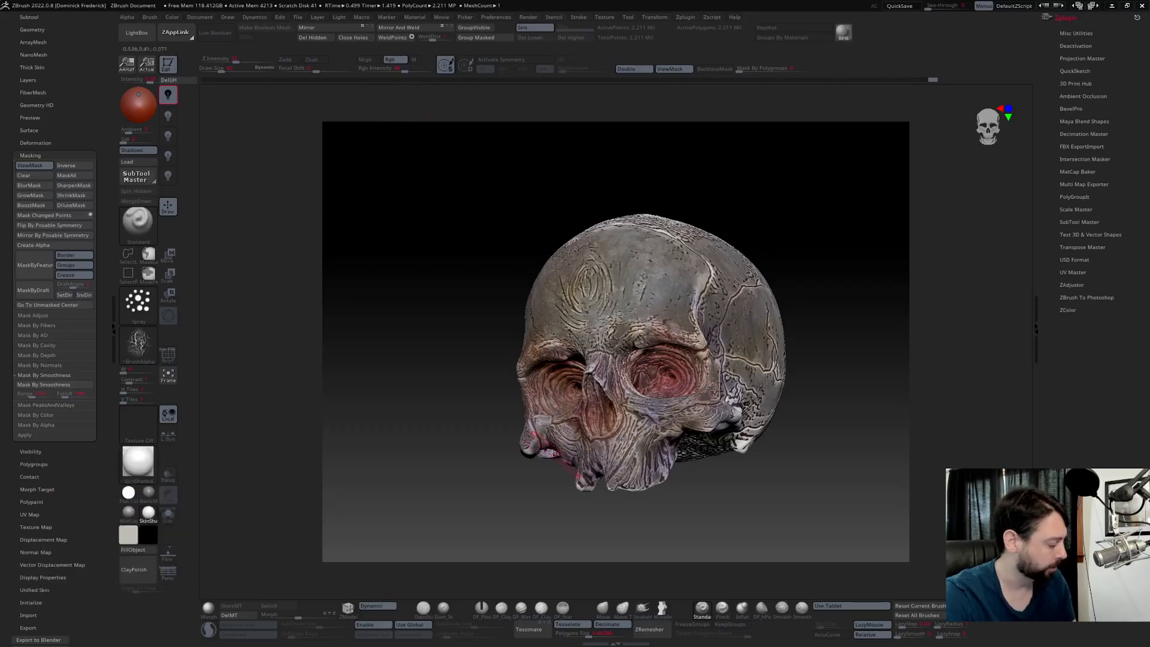
{"action": "left_click", "coordinate": [128, 533]}
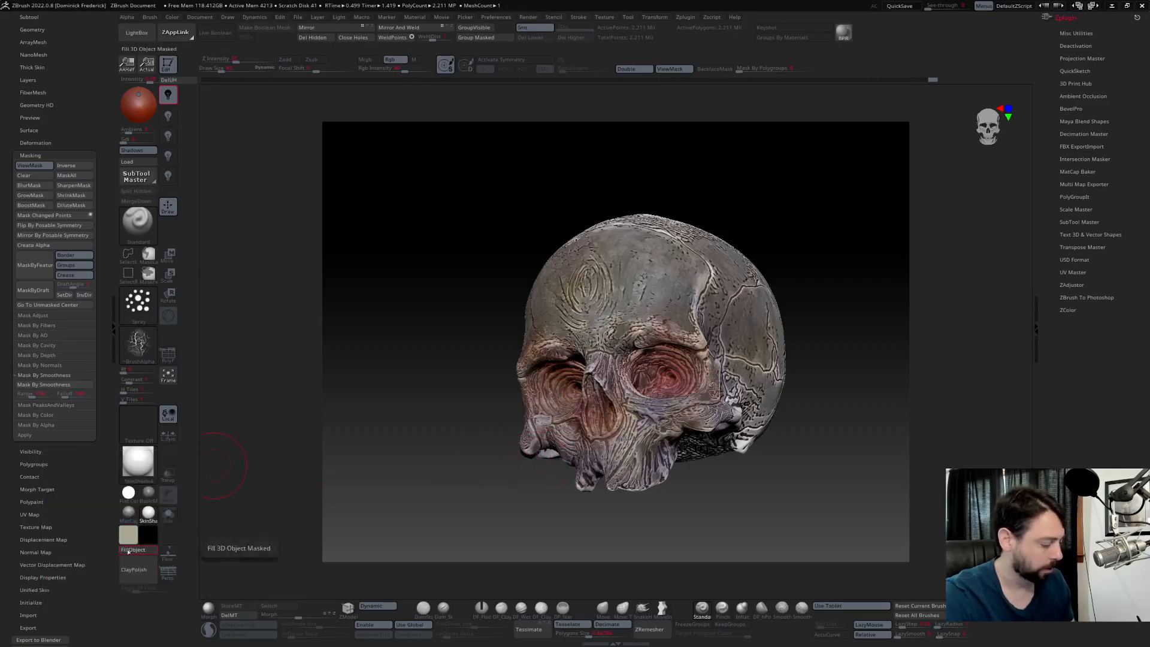
- Try filling the unmasked parts of the skull with beige gray, toggling the mask display to compare the result
{"action": "key", "text": "ctrl+h"}
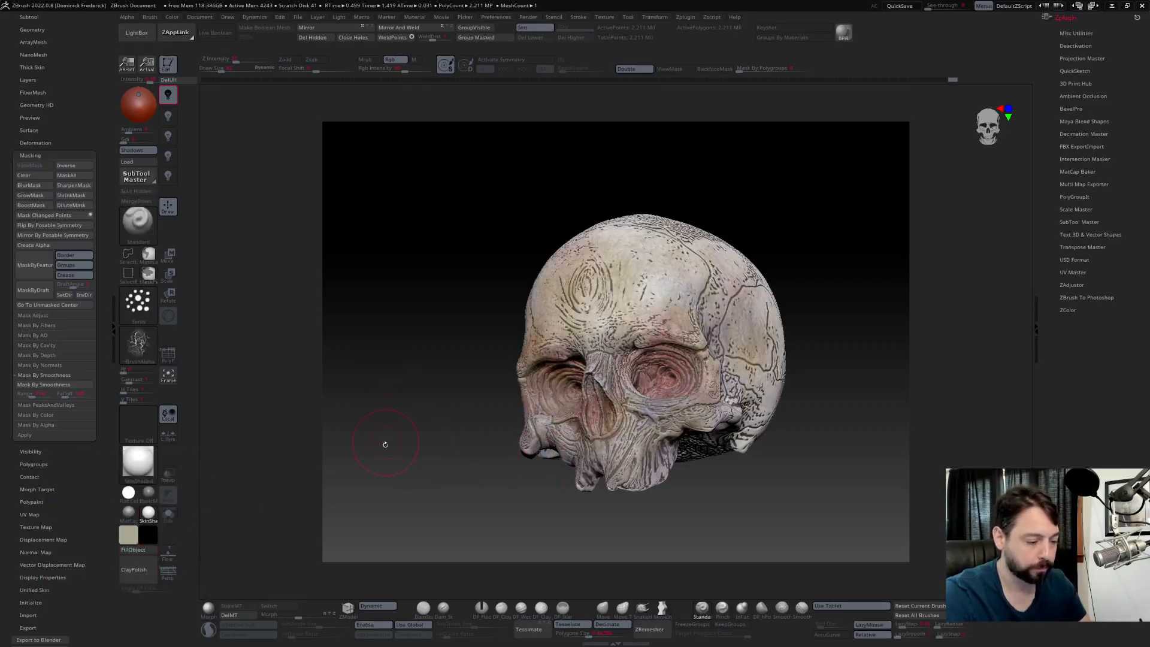
{"action": "key", "text": "ctrl+h"}
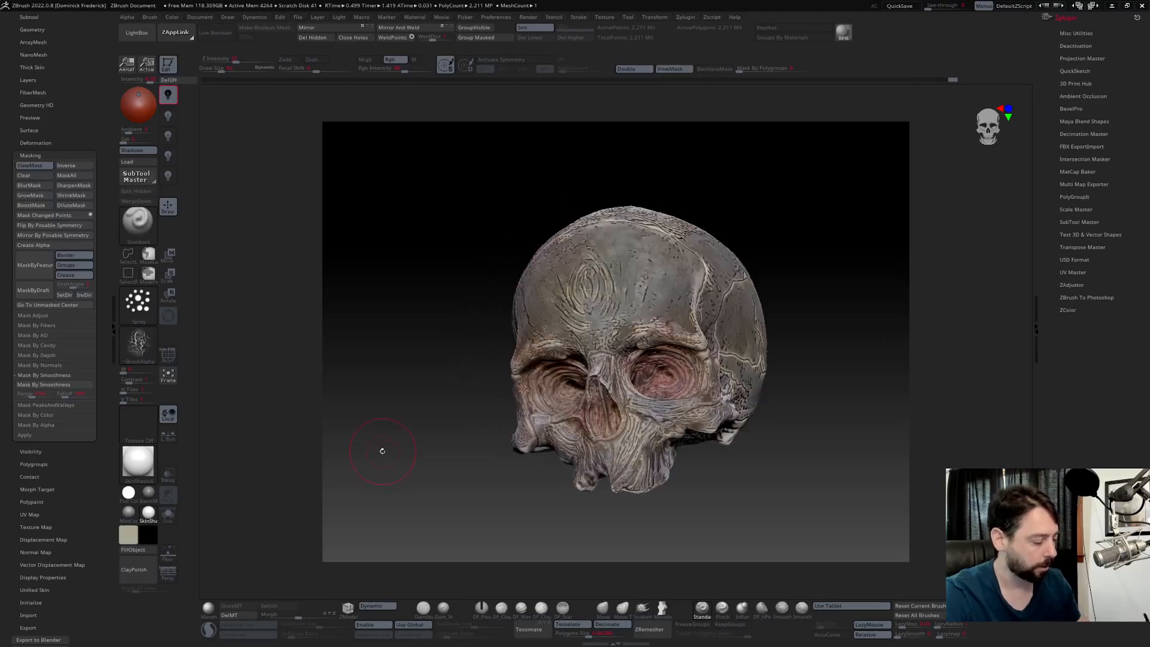
{"action": "left_click", "coordinate": [156, 548]}
{"action": "key", "text": "ctrl+h"}
{"action": "left_click_drag", "start_coordinate": [373, 452], "coordinate": [391, 470]}
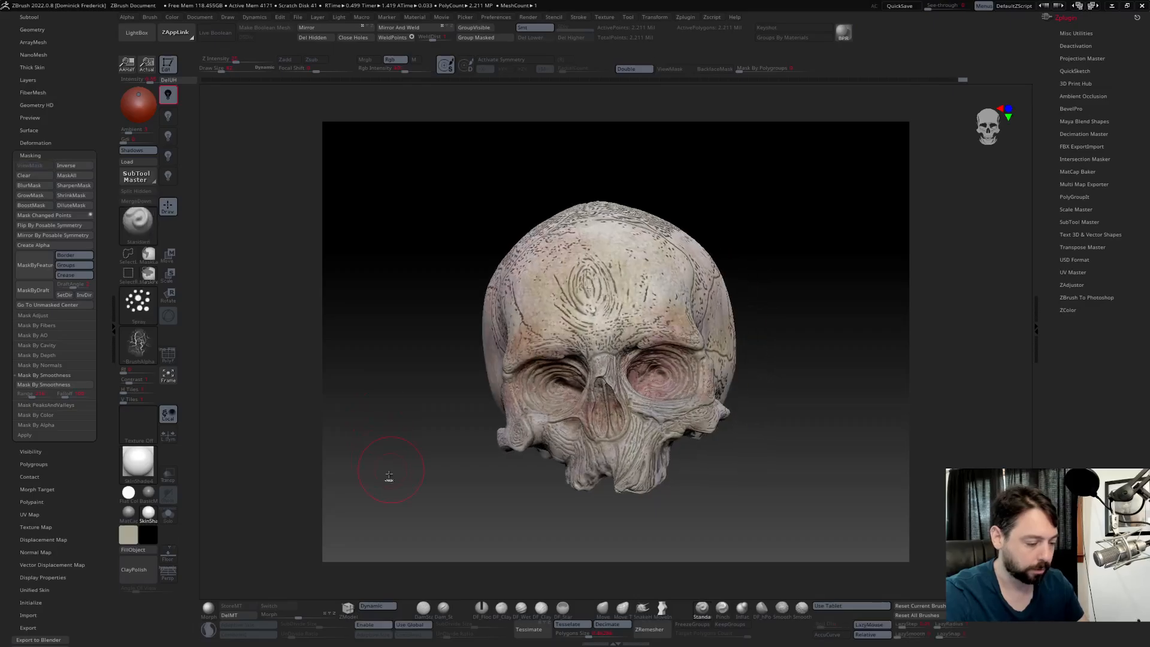
- Invert the smoothness mask, fill the unmasked surface of the skull with beige gray and hide the mask
{"action": "key", "text": "ctrl+h"}
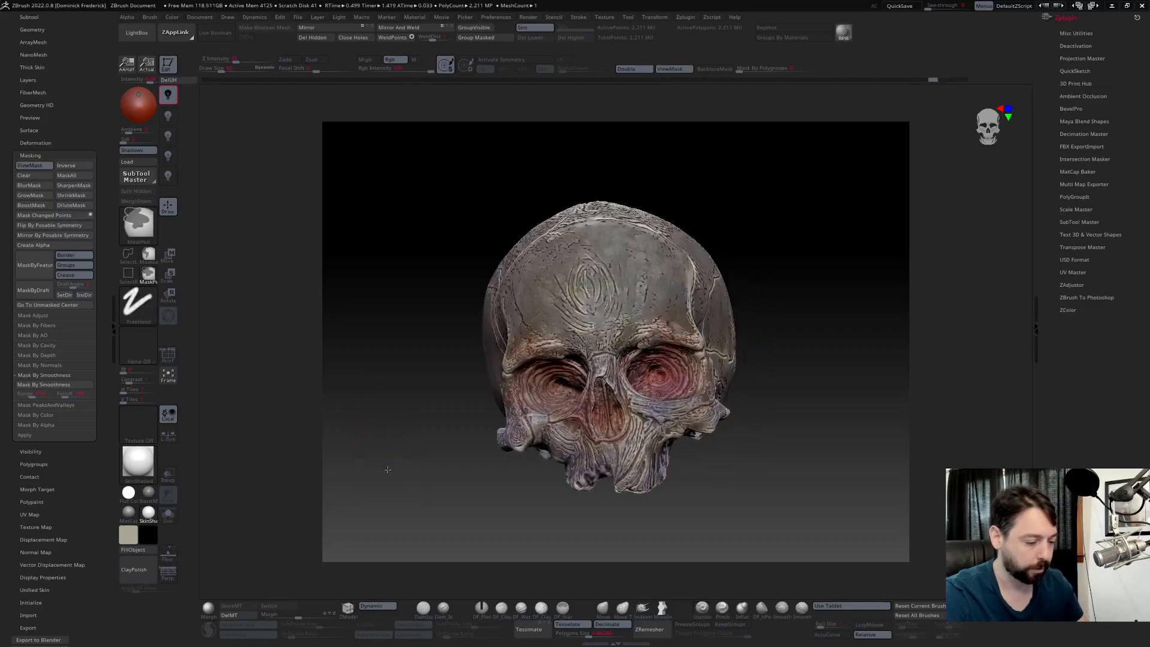
{"action": "key", "text": "ctrl+i"}
{"action": "left_click", "coordinate": [126, 550]}
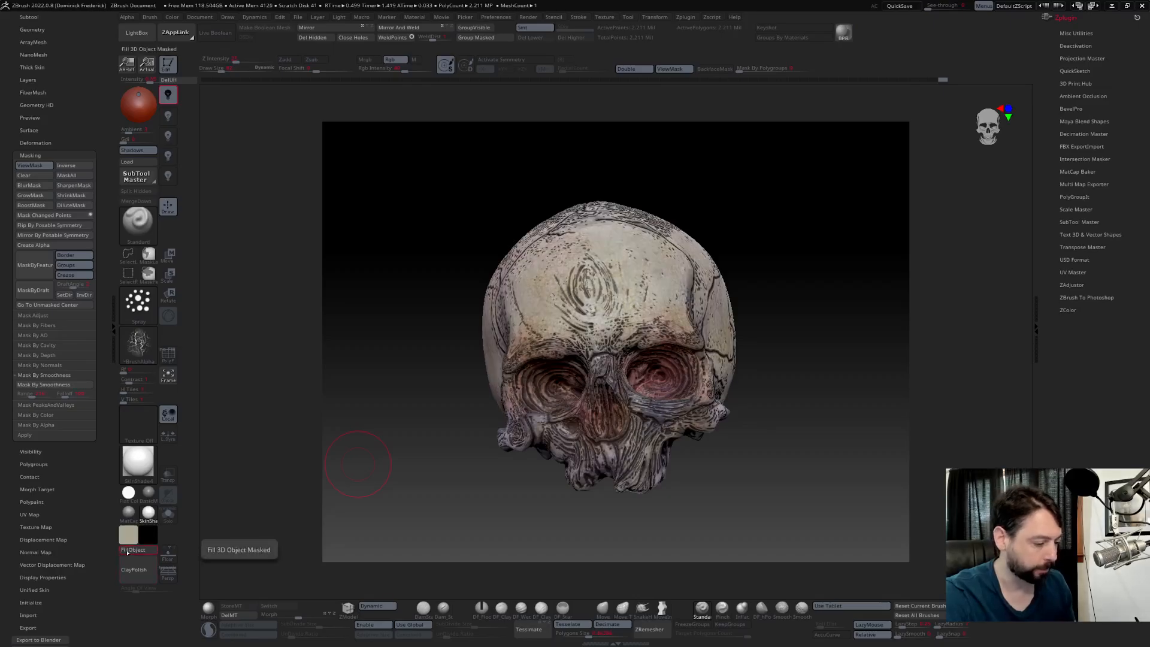
{"action": "key", "text": "ctrl+h"}
{"action": "left_click_drag", "start_coordinate": [367, 422], "coordinate": [426, 401]}
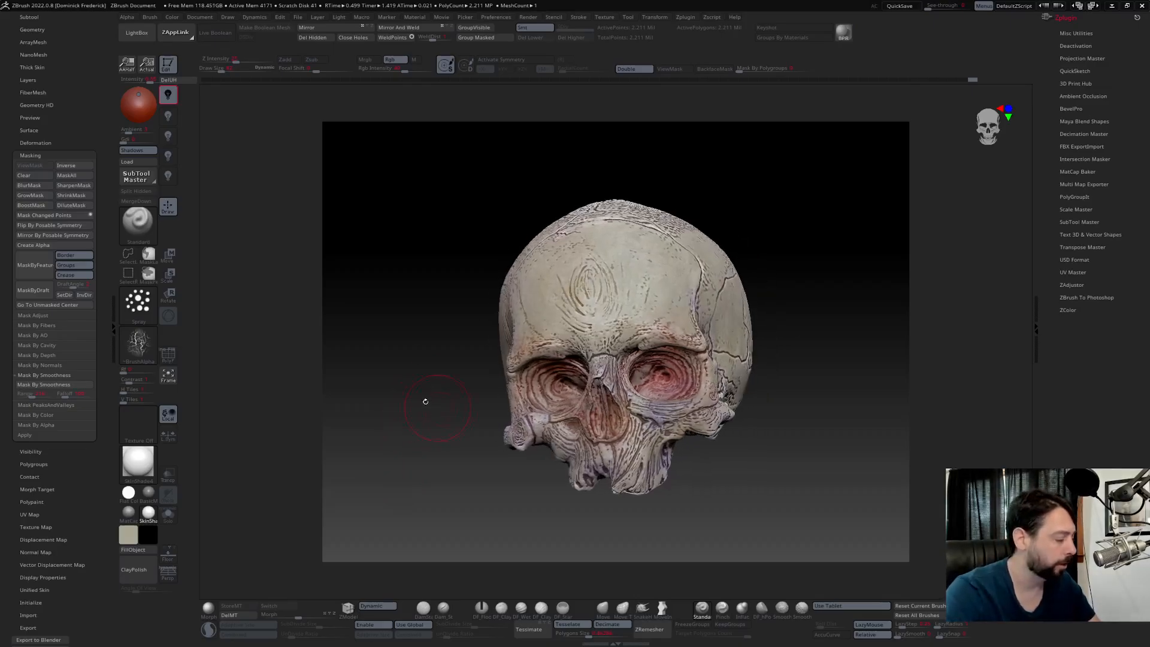
- Mask the skull by peaks and valleys, adjusting the mask's range and coverage
{"action": "left_click", "coordinate": [34, 406]}
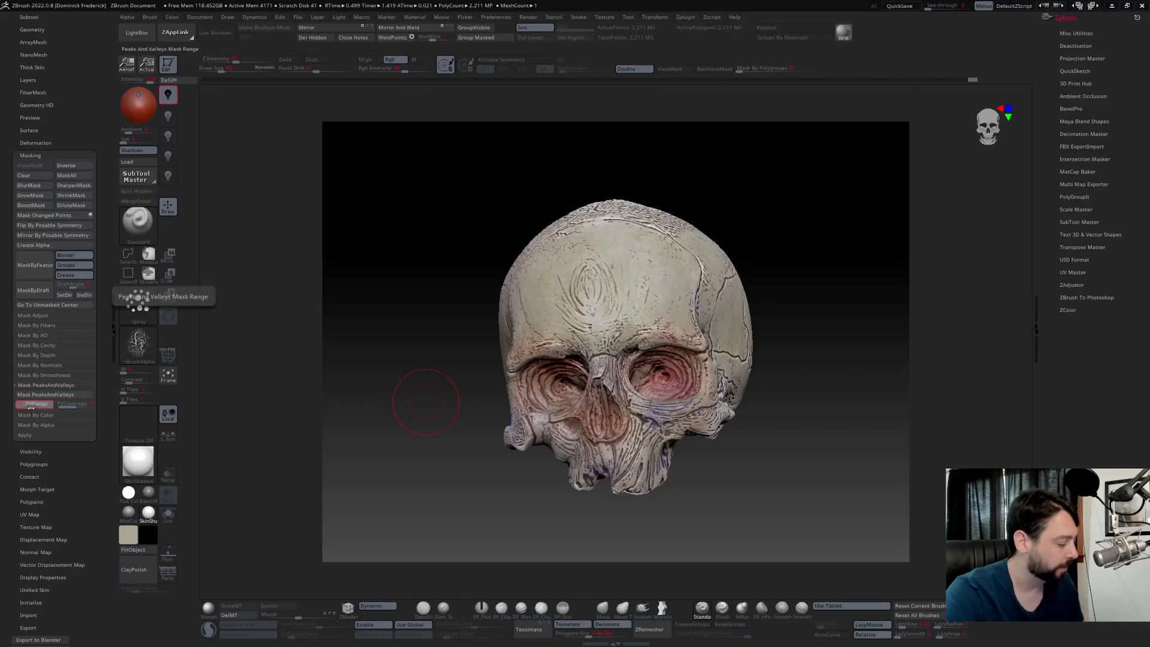
{"action": "left_click", "coordinate": [40, 396]}
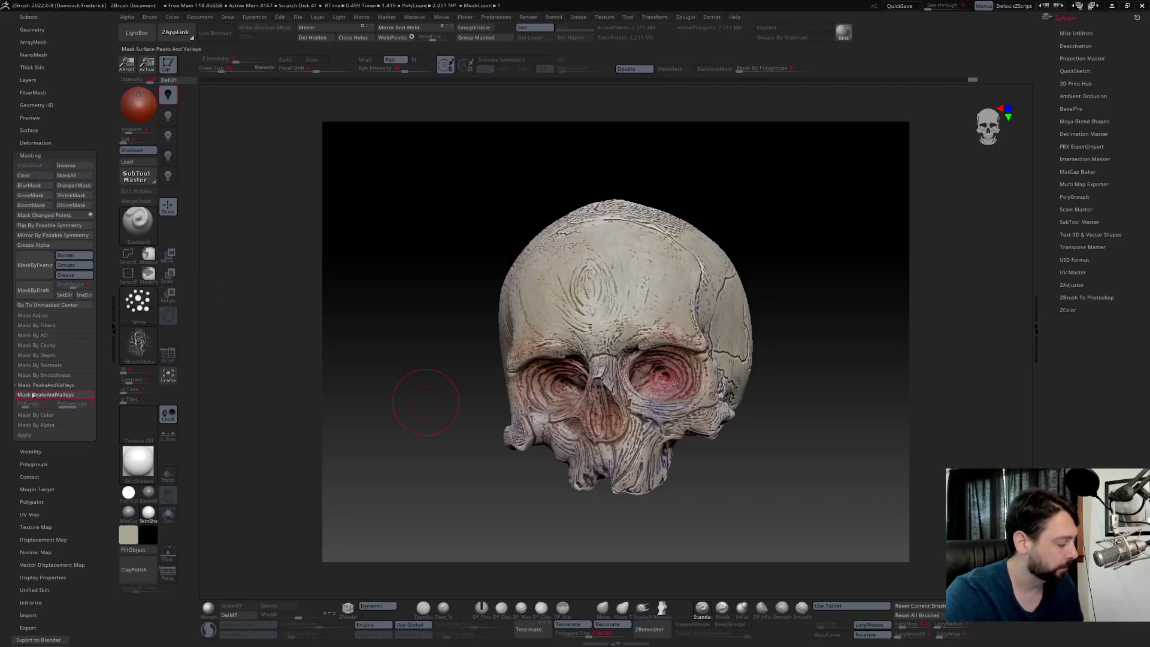
{"action": "left_click", "coordinate": [76, 405]}
{"action": "left_click", "coordinate": [37, 409]}
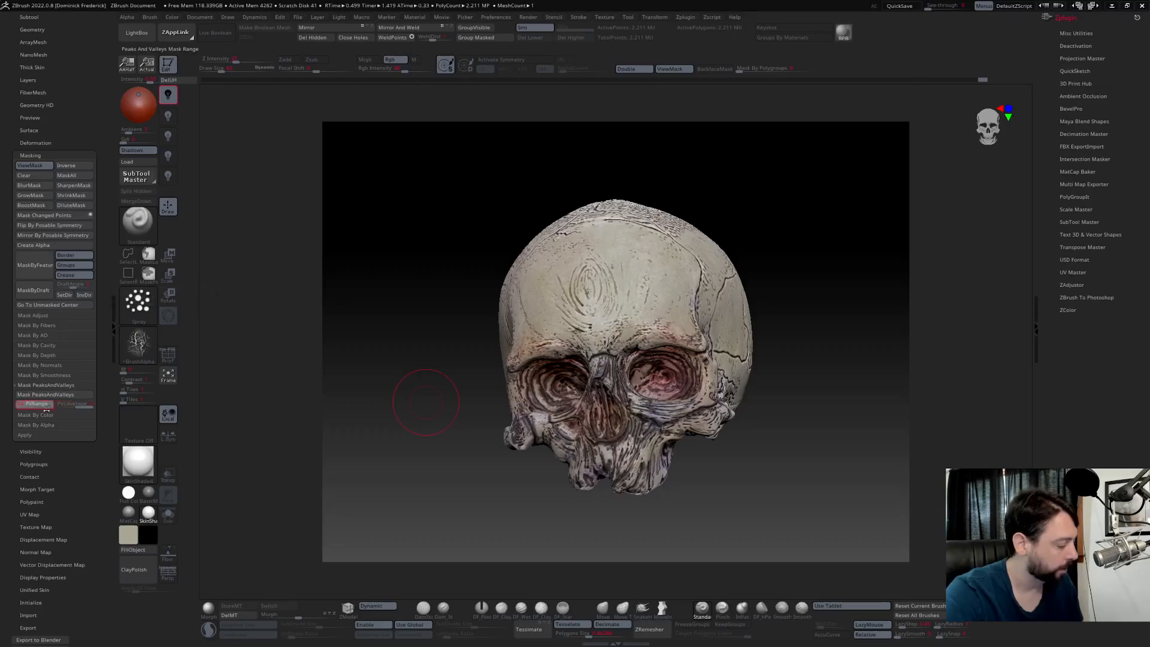
{"action": "left_click", "coordinate": [42, 396]}
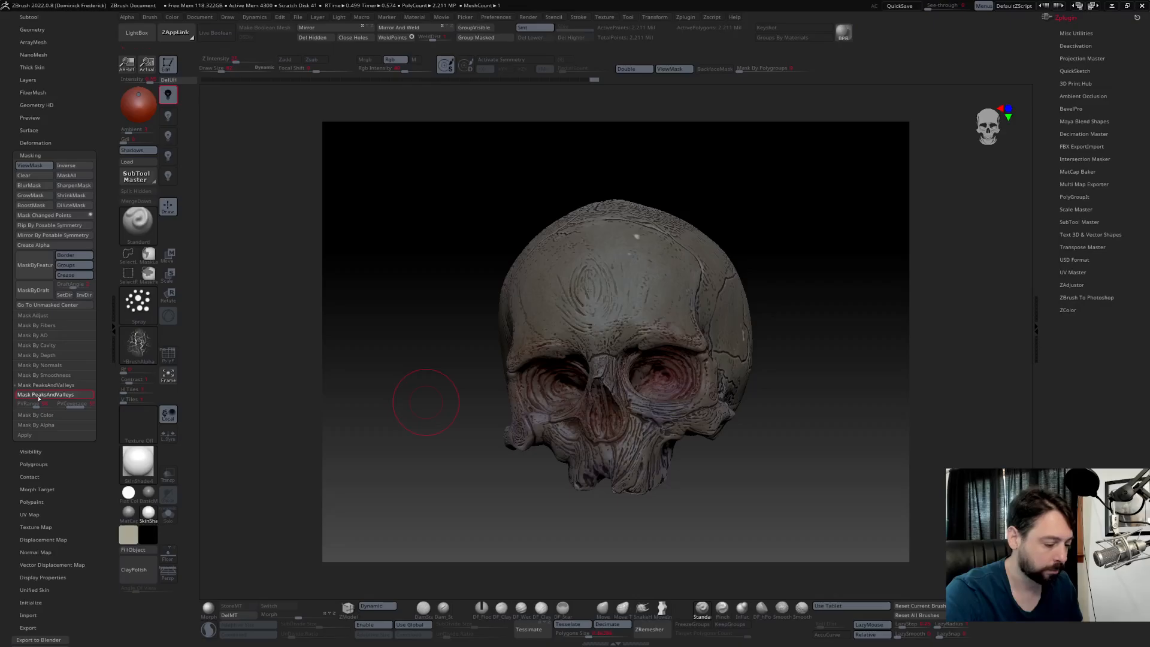
{"action": "left_click", "coordinate": [39, 396]}
{"action": "mouse_move", "coordinate": [414, 476]}
{"action": "left_mouse_down"}
{"action": "mouse_move", "coordinate": [385, 482]}
{"action": "mouse_move", "coordinate": [446, 486]}
{"action": "mouse_move", "coordinate": [378, 483]}
{"action": "mouse_move", "coordinate": [419, 489]}
{"action": "left_mouse_up"}
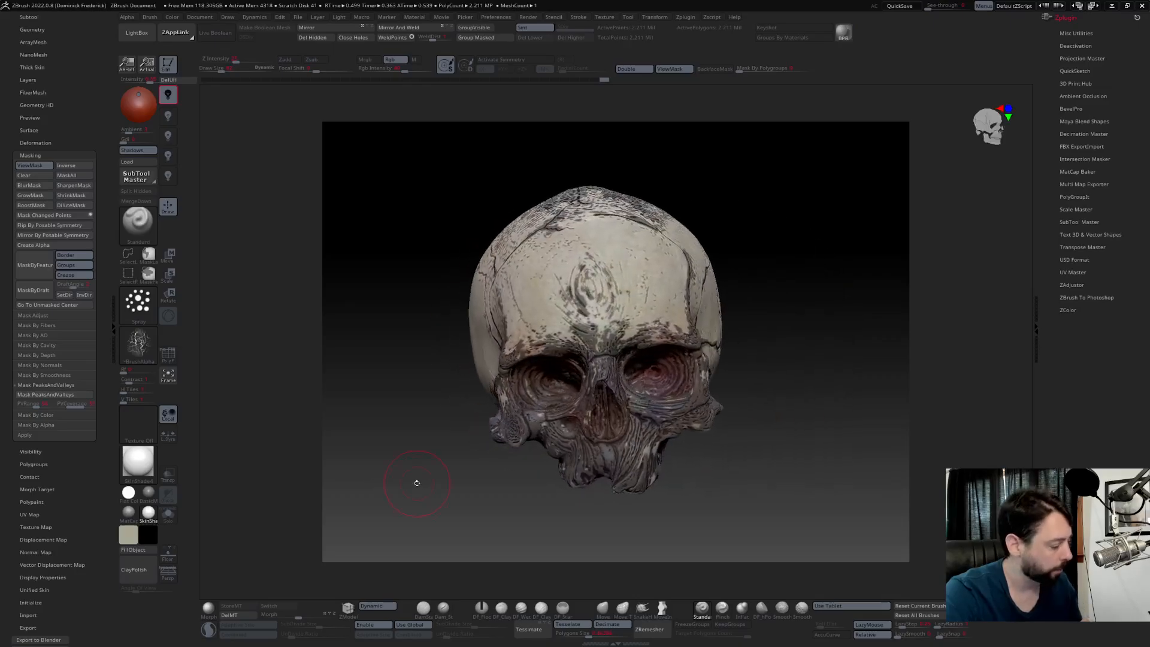
- Lower the peaks-and-valleys range, adjust the coverage and regenerate the mask for finer crease detail
{"action": "left_click", "coordinate": [34, 408]}
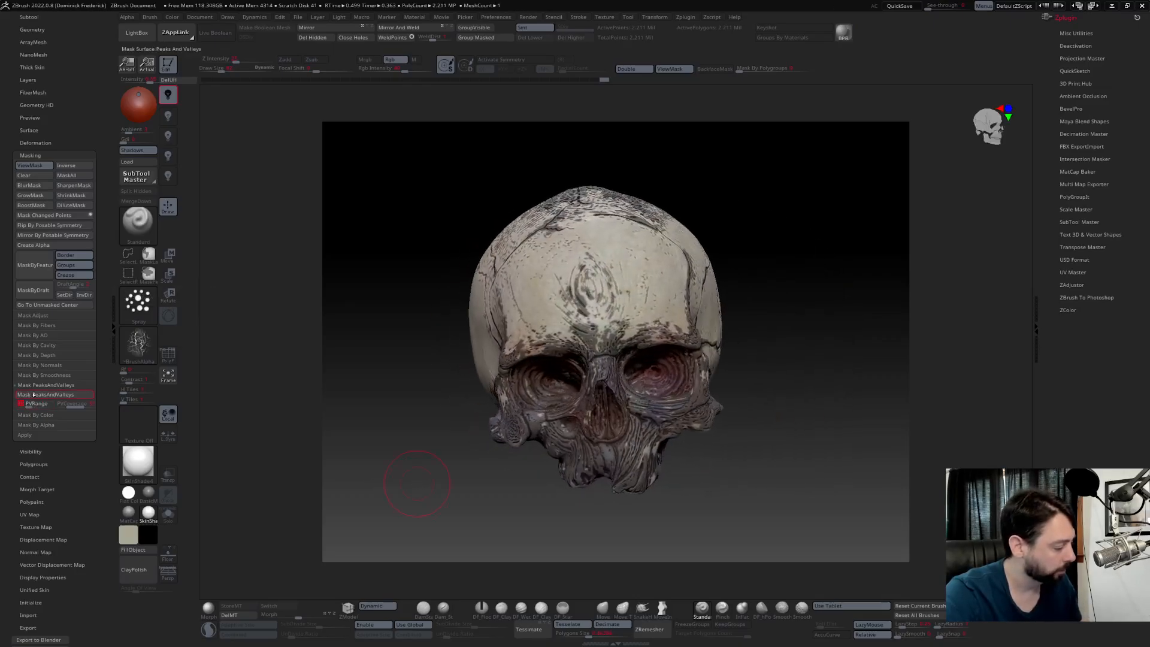
{"action": "left_click", "coordinate": [35, 396]}
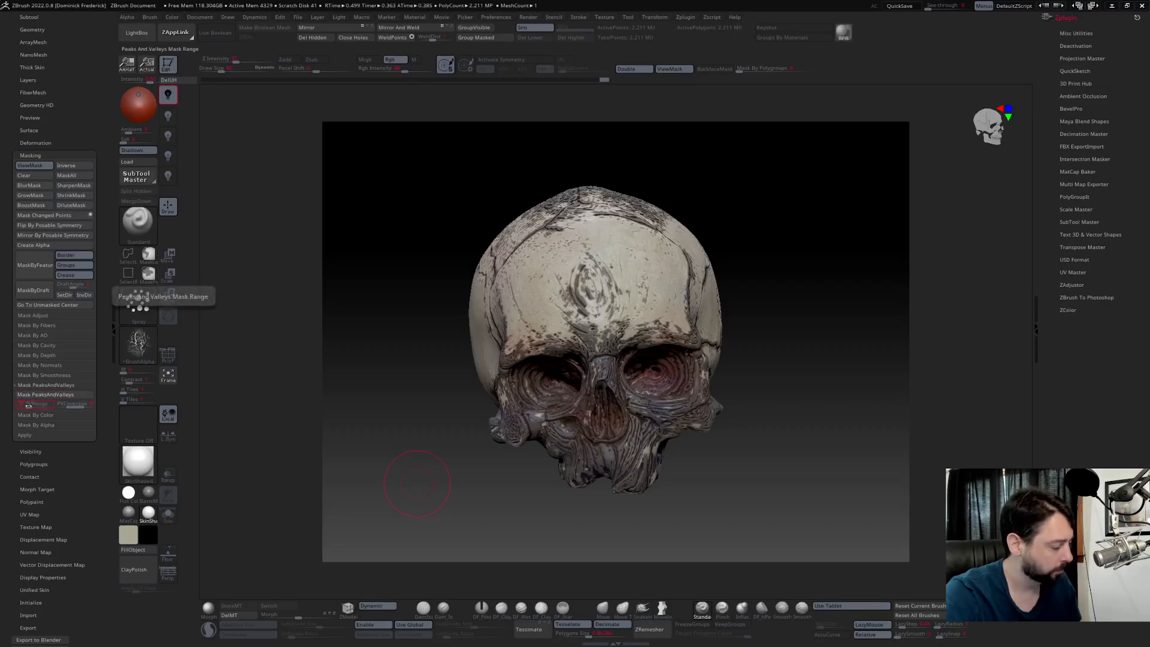
{"action": "left_click", "coordinate": [34, 396]}
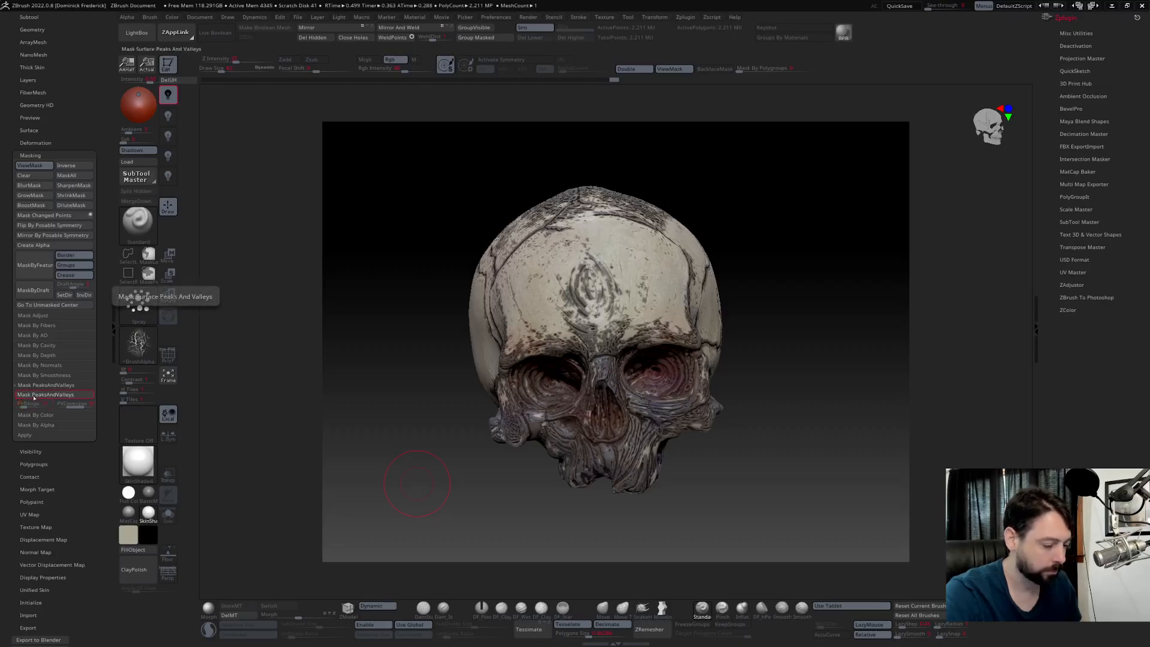
{"action": "left_click", "coordinate": [68, 405]}
{"action": "left_click_drag", "start_coordinate": [69, 406], "coordinate": [84, 405]}
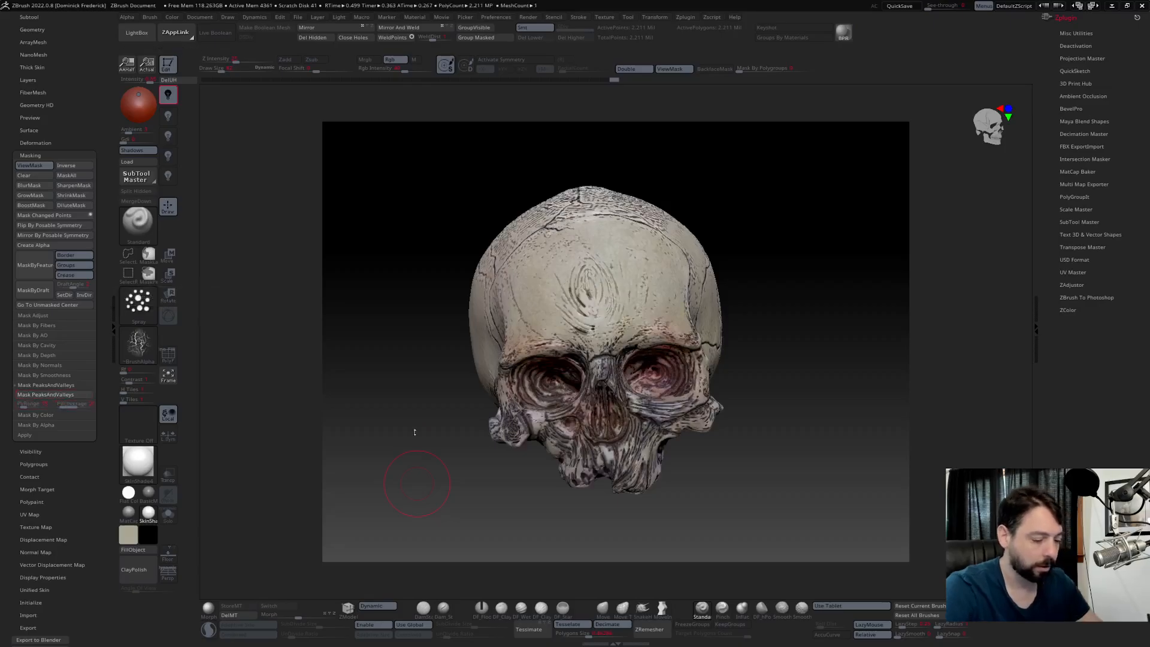
- Invert the peaks-and-valleys mask and change the paint color to a darker olive gray
{"action": "left_click_drag", "start_coordinate": [416, 429], "coordinate": [385, 465]}
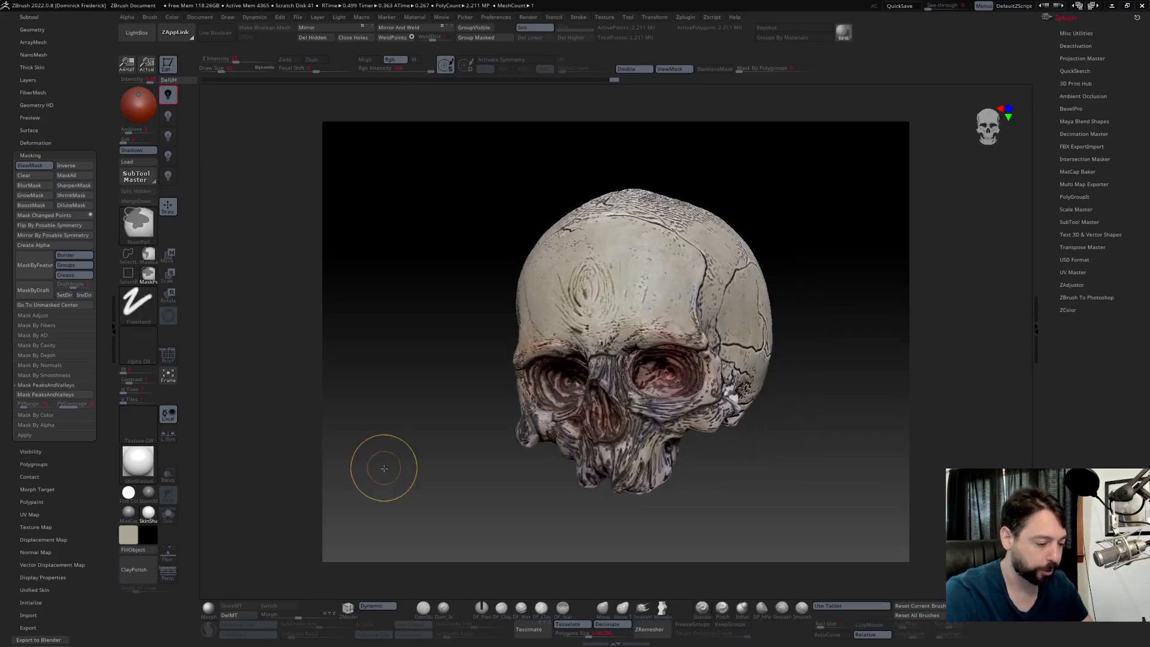
{"action": "left_click", "coordinate": [385, 466], "text": "ctrl"}
{"action": "left_click", "coordinate": [126, 539]}
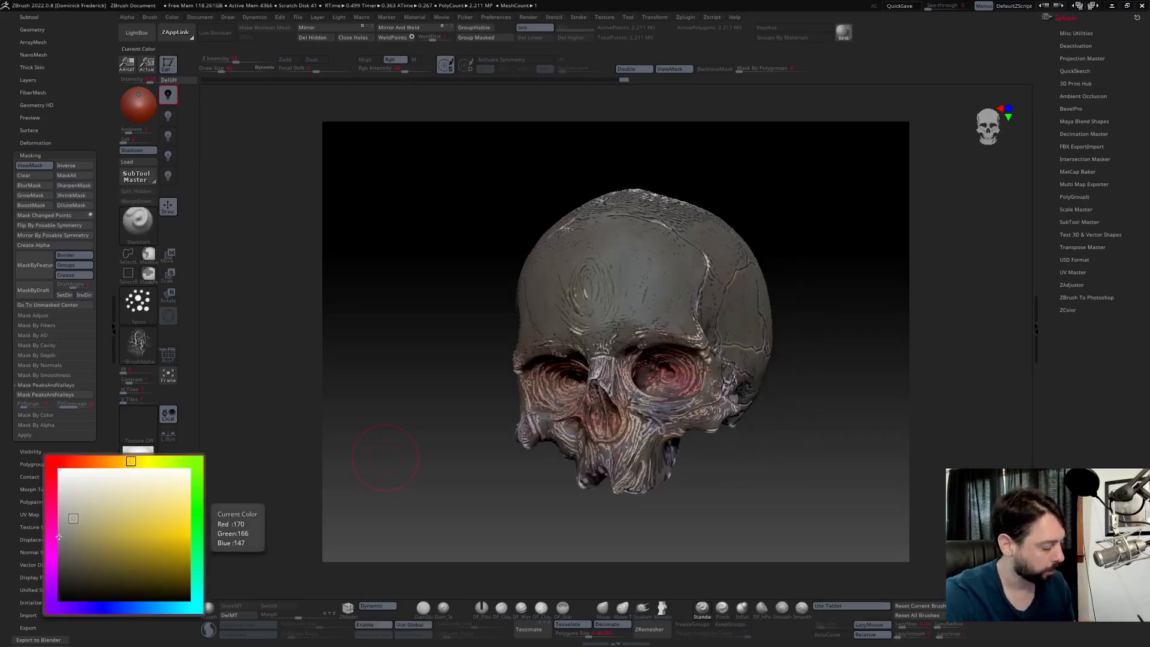
{"action": "left_click", "coordinate": [69, 556]}
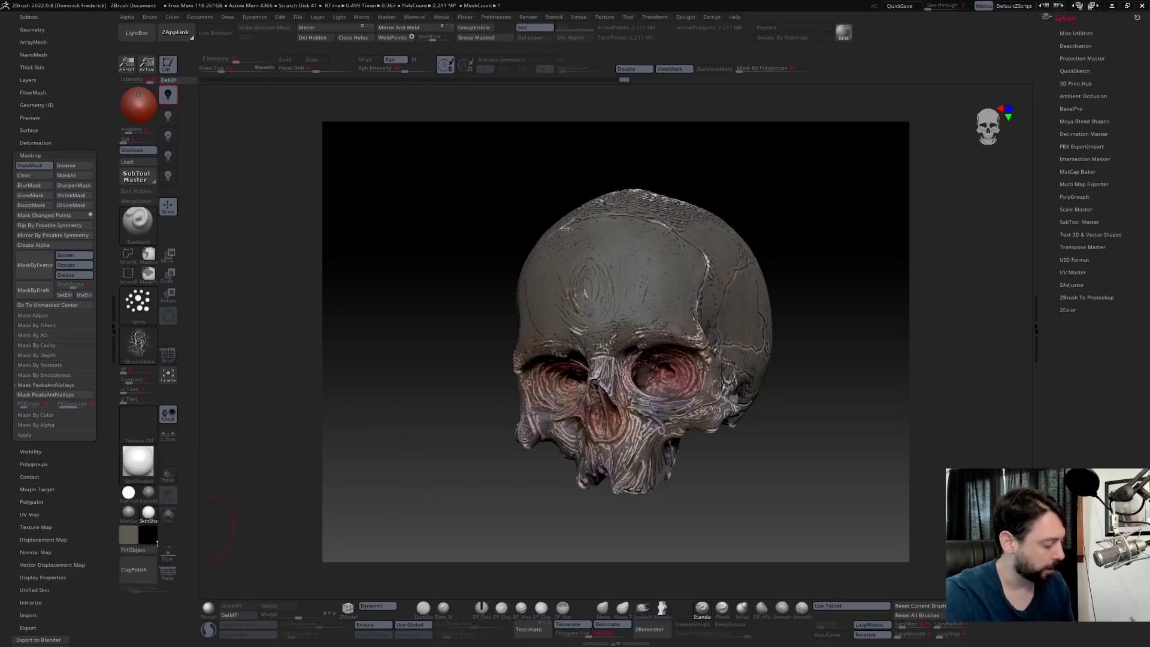
- Fill the unmasked peaks and valleys of the skull with olive gray and hide the mask
{"action": "left_click", "coordinate": [133, 550]}
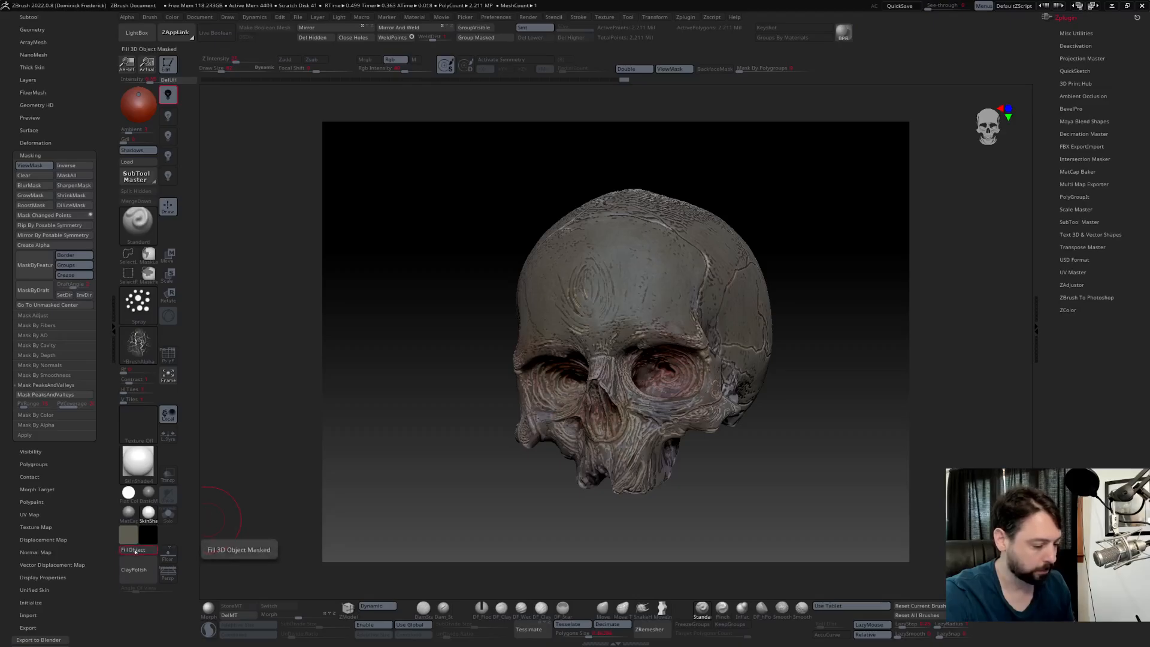
{"action": "key", "text": "ctrl"}
{"action": "key", "text": "ctrl+h"}
{"action": "mouse_move", "coordinate": [358, 483]}
{"action": "left_mouse_down"}
{"action": "mouse_move", "coordinate": [380, 493]}
{"action": "mouse_move", "coordinate": [362, 515]}
{"action": "mouse_move", "coordinate": [355, 505]}
{"action": "mouse_move", "coordinate": [375, 488]}
{"action": "left_mouse_up"}
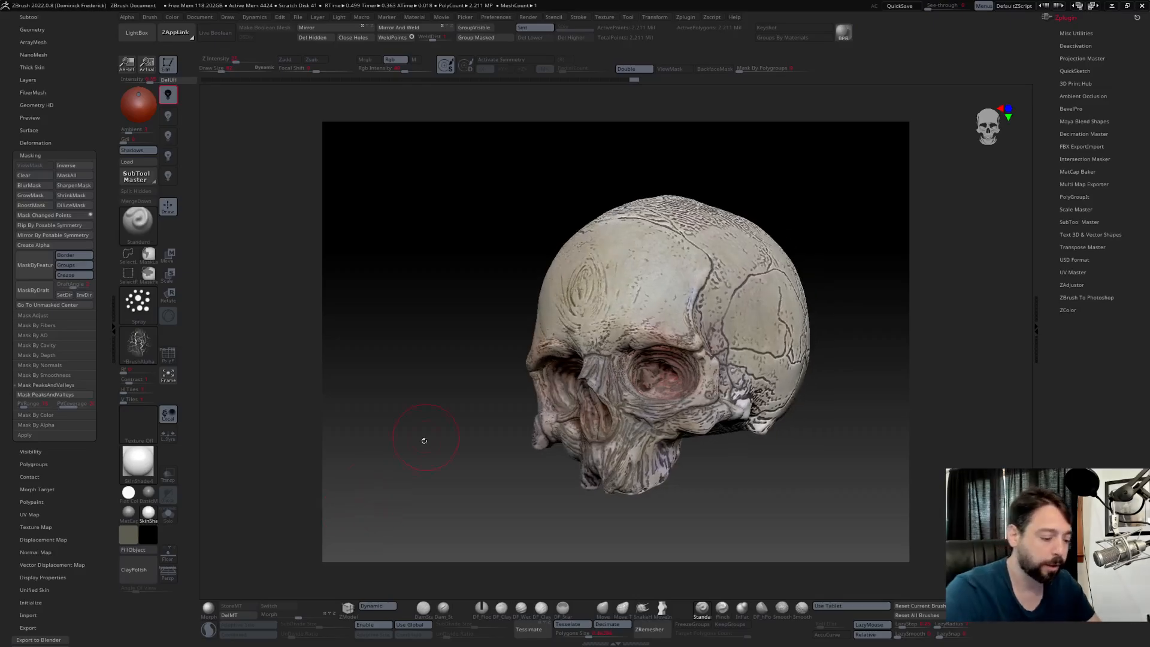
{"action": "mouse_move", "coordinate": [432, 454]}
{"action": "left_mouse_down"}
{"action": "mouse_move", "coordinate": [426, 465]}
{"action": "mouse_move", "coordinate": [429, 439]}
{"action": "left_mouse_up"}
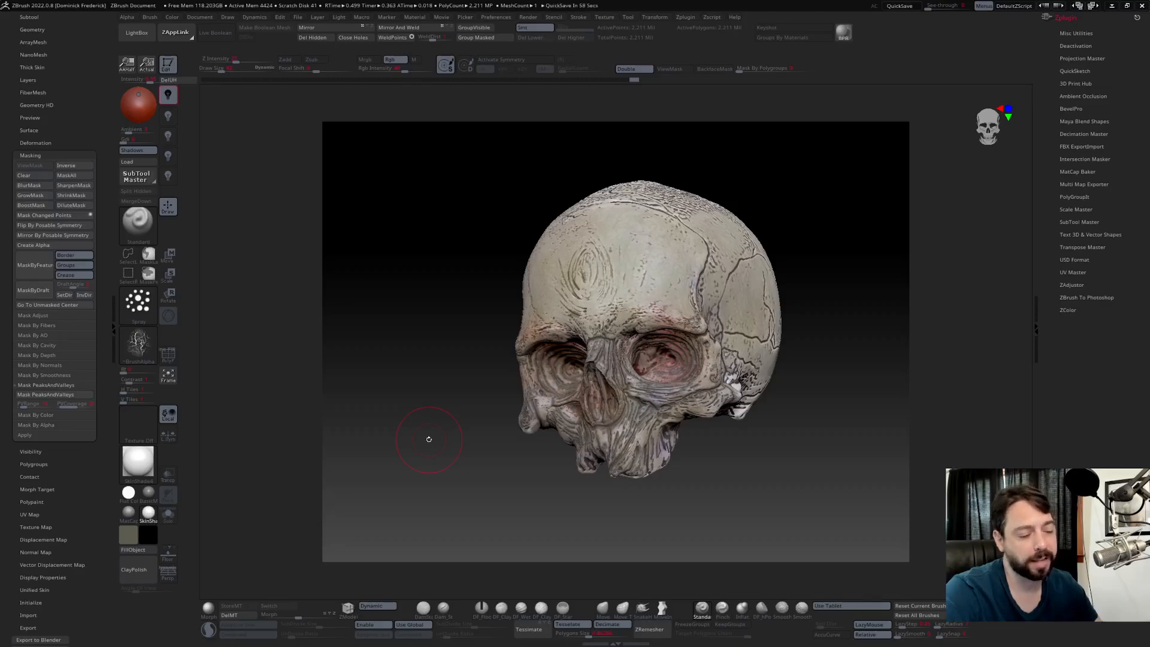
- Spray light gray paint over the skull's forehead, face and sides to soften the dark crease lines
{"action": "left_click_drag", "start_coordinate": [420, 439], "coordinate": [416, 439]}
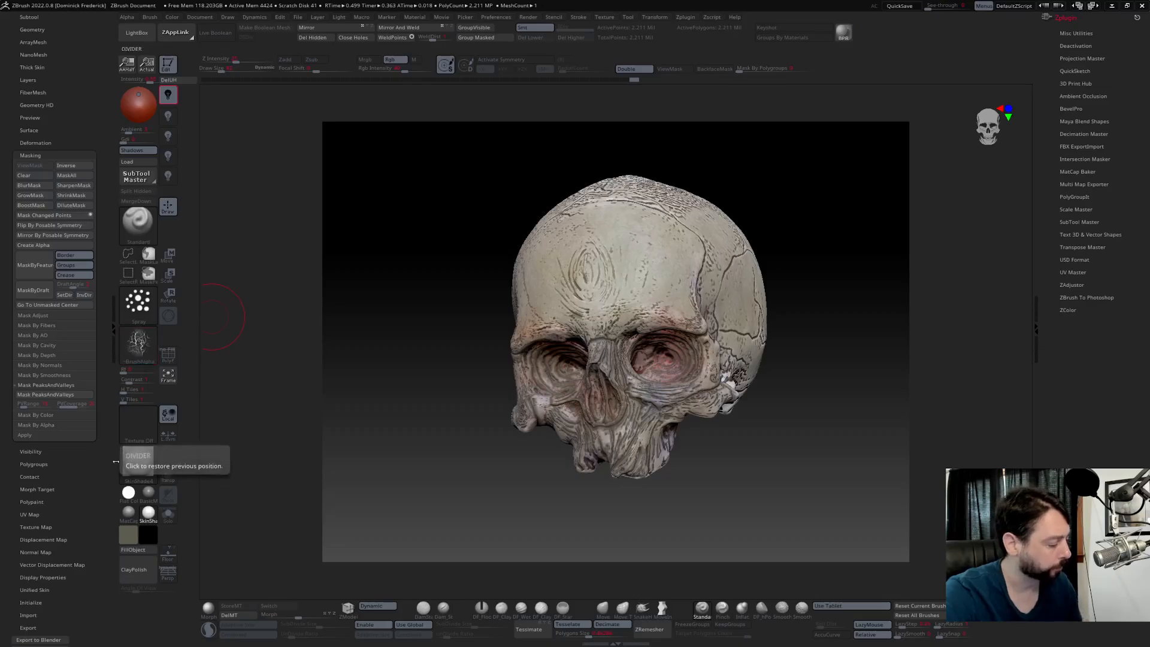
{"action": "left_click", "coordinate": [124, 534]}
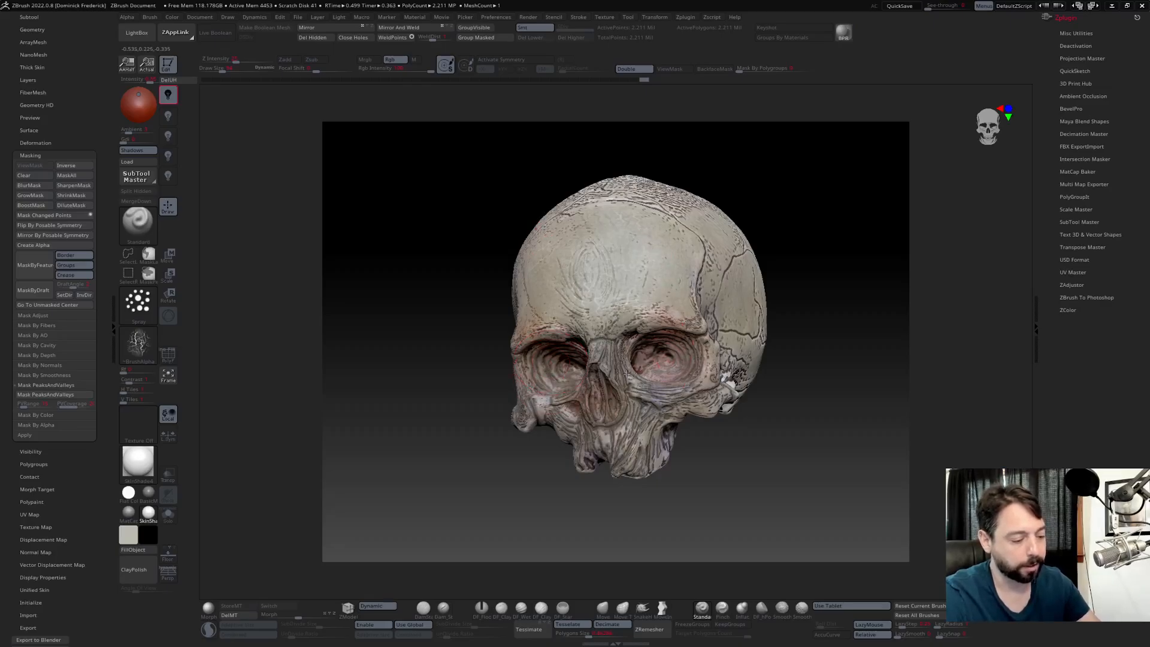
{"action": "right_click_drag", "start_coordinate": [595, 399], "coordinate": [520, 400]}
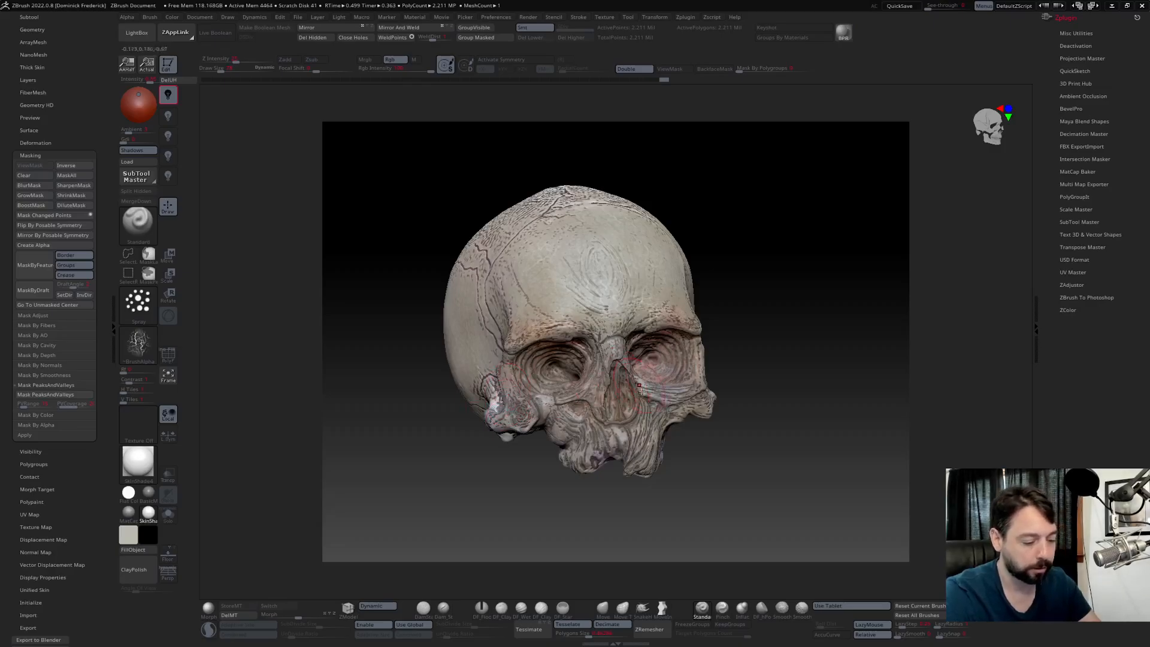
{"action": "right_click_drag", "start_coordinate": [636, 433], "coordinate": [542, 458]}
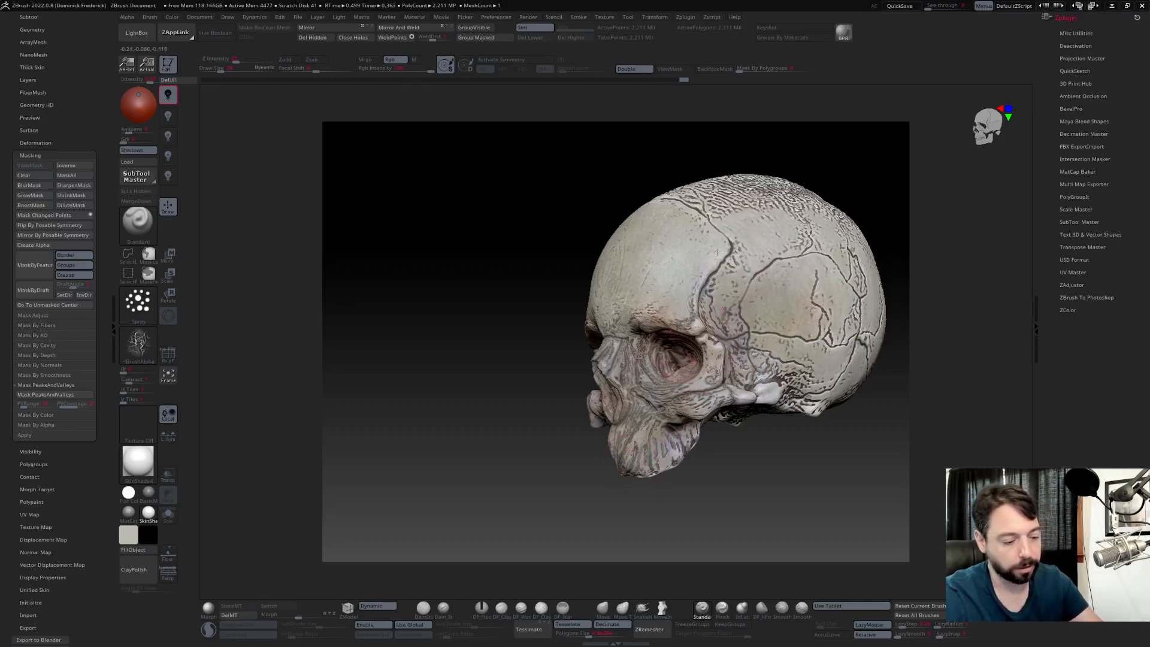
{"action": "left_click_drag", "start_coordinate": [407, 354], "coordinate": [500, 339]}
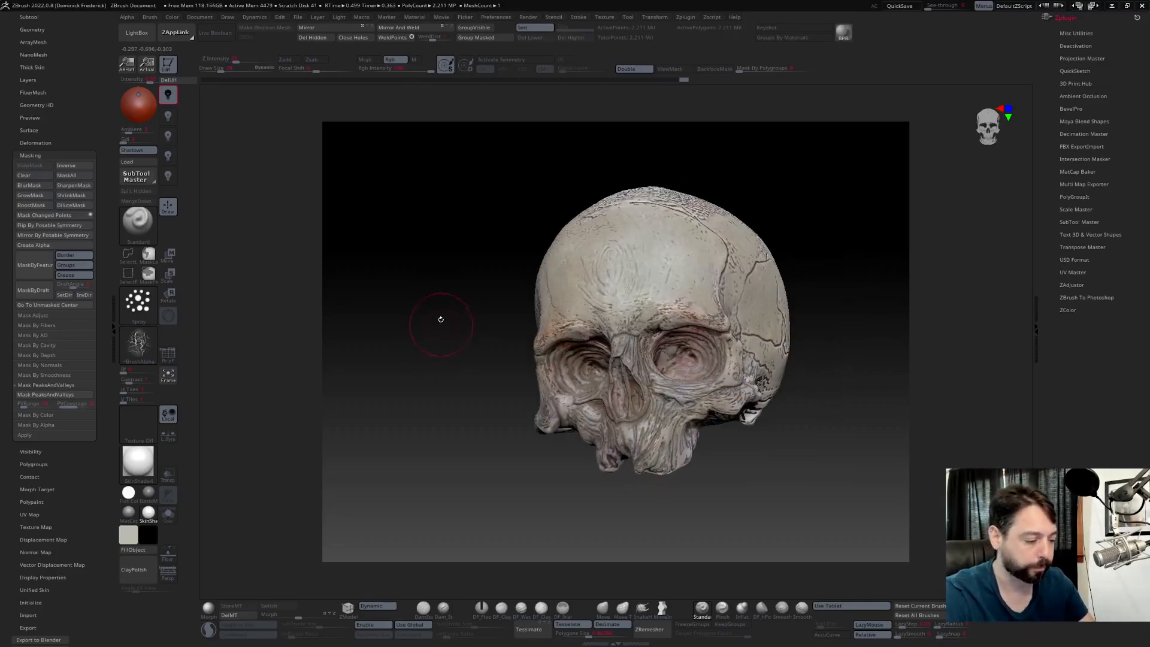
{"action": "right_click_drag", "start_coordinate": [452, 360], "coordinate": [462, 382], "text": "ctrl"}
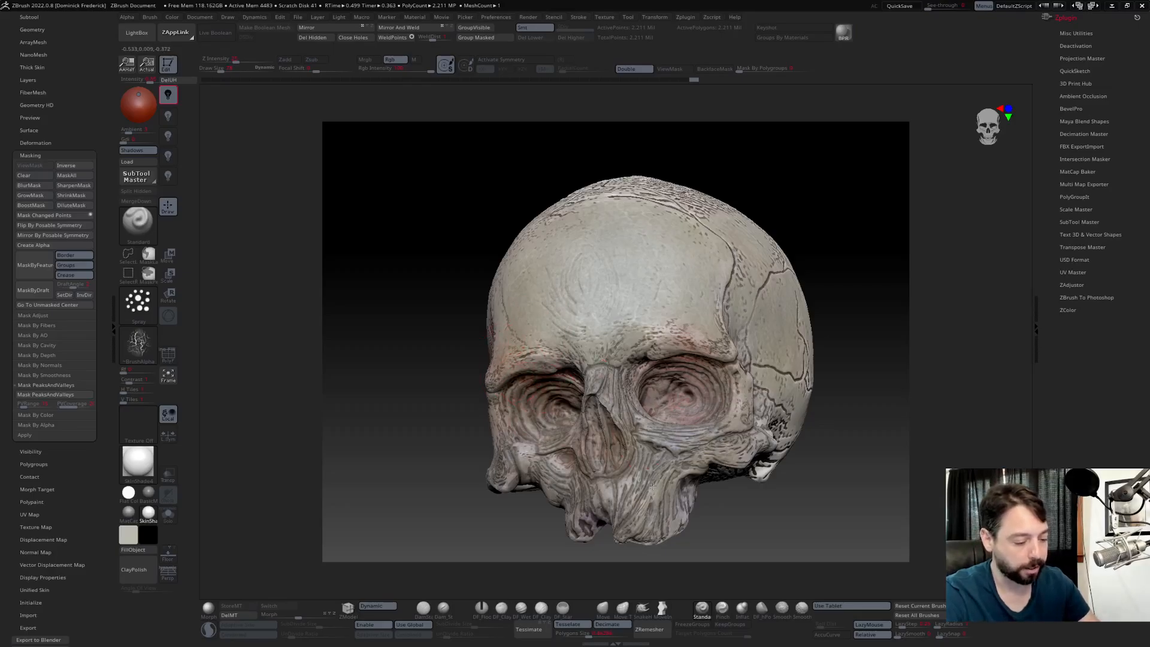
{"action": "right_click_drag", "start_coordinate": [423, 437], "coordinate": [427, 366], "text": "ctrl"}
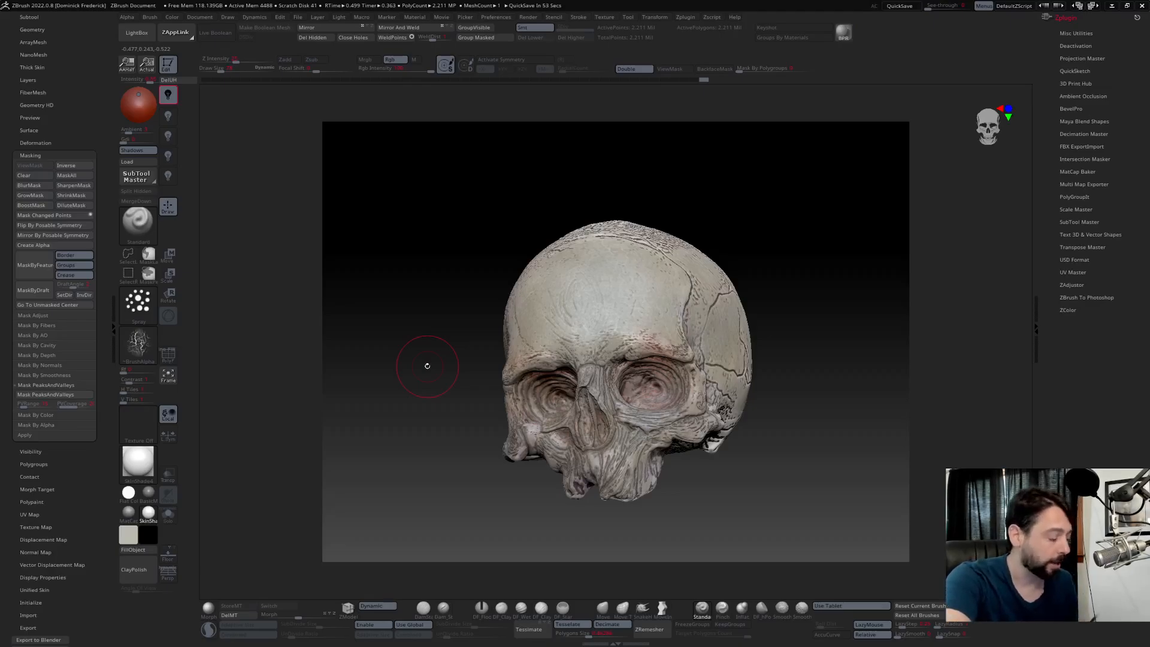
{"action": "left_click_drag", "start_coordinate": [408, 433], "coordinate": [420, 402]}
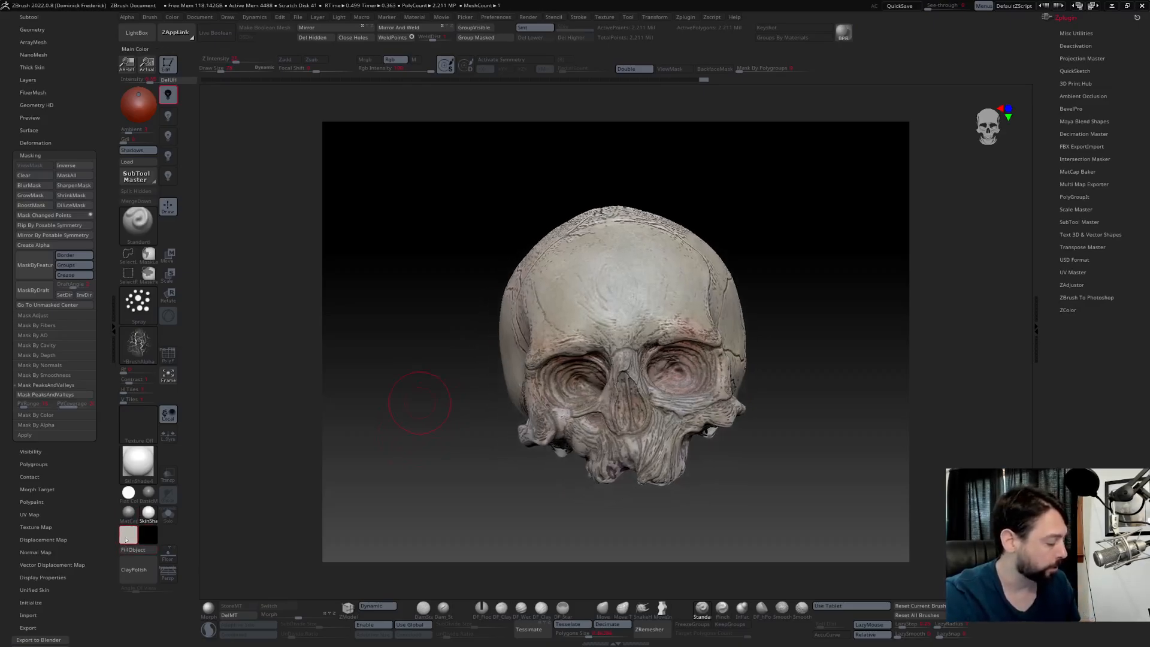
- Switch to black paint with the alpha off and the Dots stroke, trying and undoing one stroke on the forehead
{"action": "left_click", "coordinate": [138, 350]}
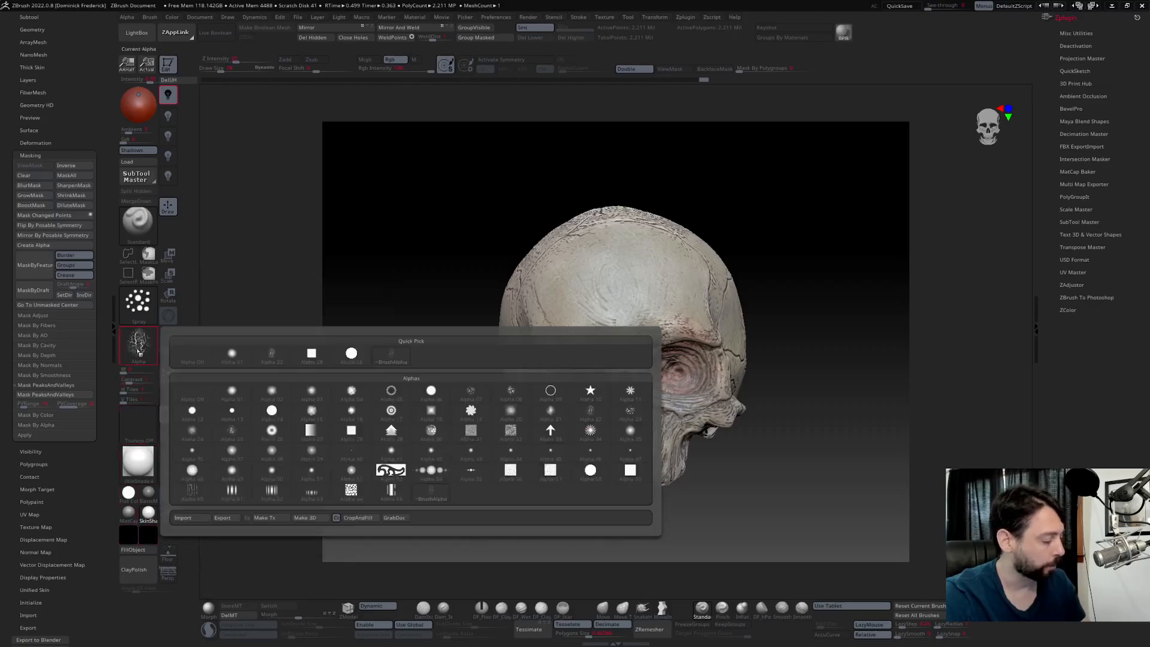
{"action": "left_click", "coordinate": [193, 359]}
{"action": "left_click", "coordinate": [138, 305]}
{"action": "left_click", "coordinate": [192, 314]}
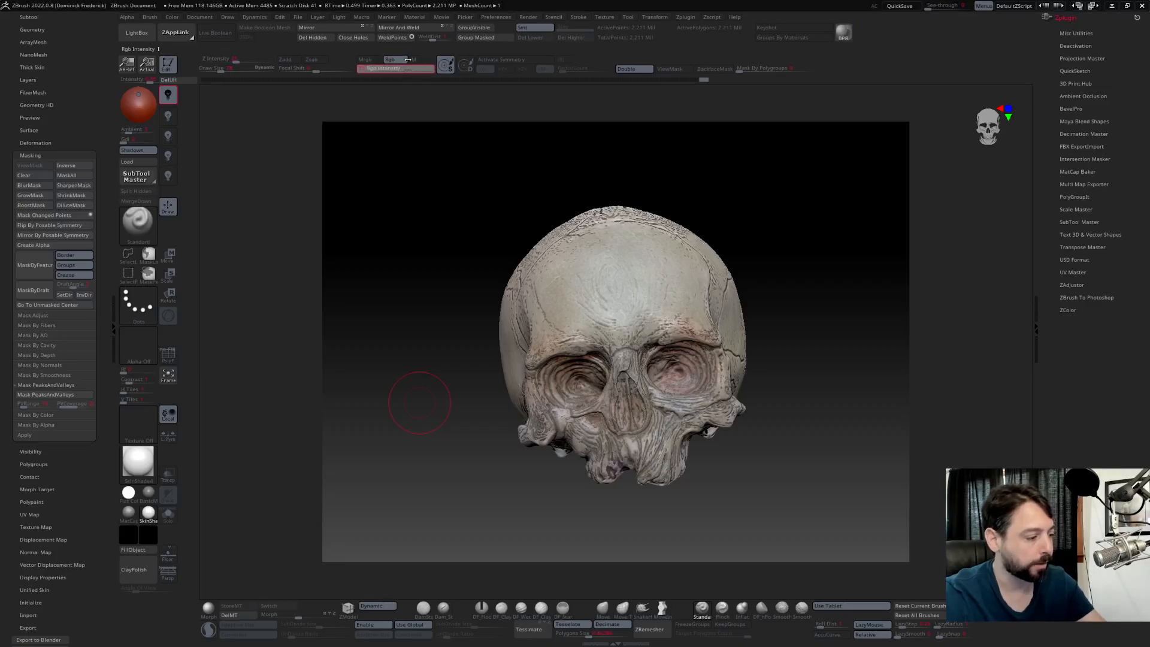
{"action": "mouse_move", "coordinate": [623, 324]}
{"action": "left_mouse_down"}
{"action": "mouse_move", "coordinate": [623, 288]}
{"action": "mouse_move", "coordinate": [596, 252]}
{"action": "left_mouse_up"}
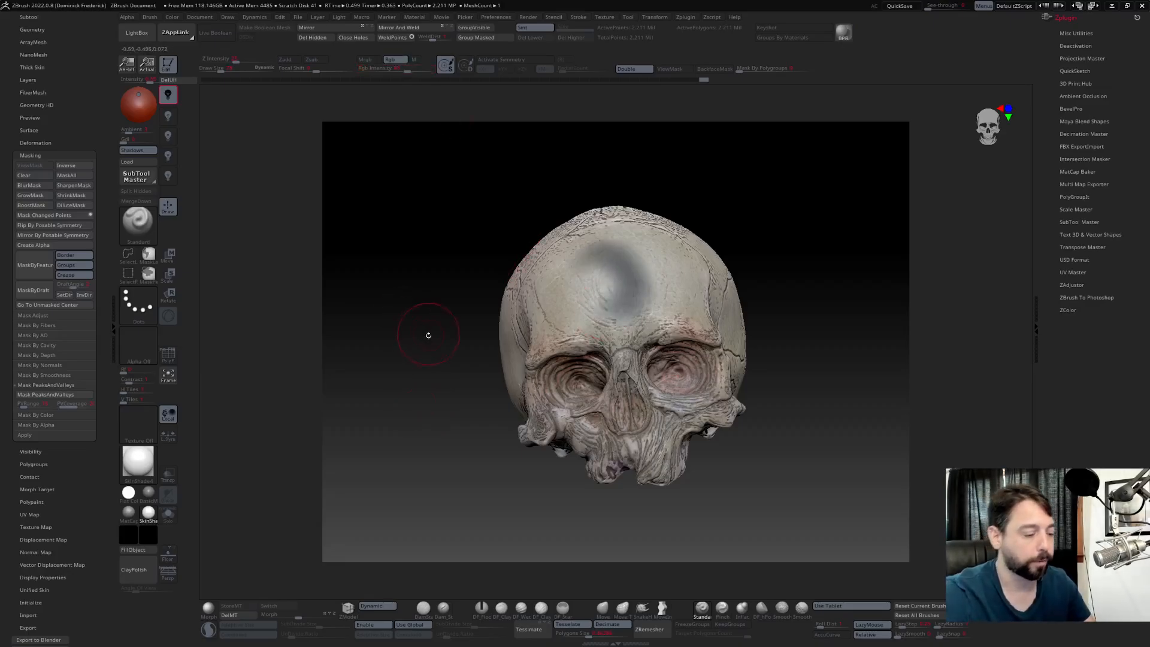
{"action": "key", "text": "ctrl+z"}
- Paint soft black shadows inside both eye sockets and the nasal cavity at low RGB intensity
{"action": "mouse_move", "coordinate": [430, 364]}
{"action": "left_mouse_down", "text": "alt"}
{"action": "mouse_move", "coordinate": [432, 393]}
{"action": "mouse_move", "coordinate": [393, 378]}
{"action": "mouse_move", "coordinate": [472, 364]}
{"action": "mouse_move", "coordinate": [409, 362]}
{"action": "left_mouse_up", "text": "alt"}
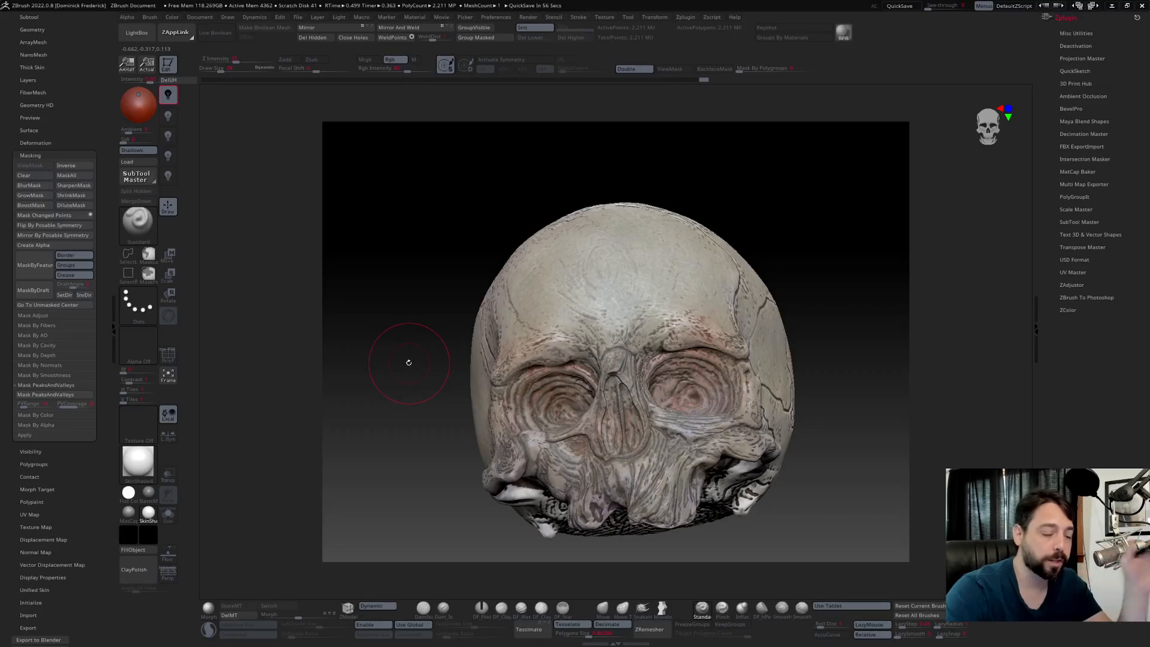
{"action": "mouse_move", "coordinate": [409, 363]}
{"action": "left_mouse_down"}
{"action": "mouse_move", "coordinate": [404, 390]}
{"action": "mouse_move", "coordinate": [578, 388]}
{"action": "mouse_move", "coordinate": [527, 386]}
{"action": "mouse_move", "coordinate": [563, 413]}
{"action": "mouse_move", "coordinate": [463, 406]}
{"action": "mouse_move", "coordinate": [444, 416]}
{"action": "left_mouse_up"}
{"action": "mouse_move", "coordinate": [668, 369]}
{"action": "left_mouse_down"}
{"action": "mouse_move", "coordinate": [702, 366]}
{"action": "mouse_move", "coordinate": [673, 400]}
{"action": "left_mouse_up"}
{"action": "key", "text": "["}
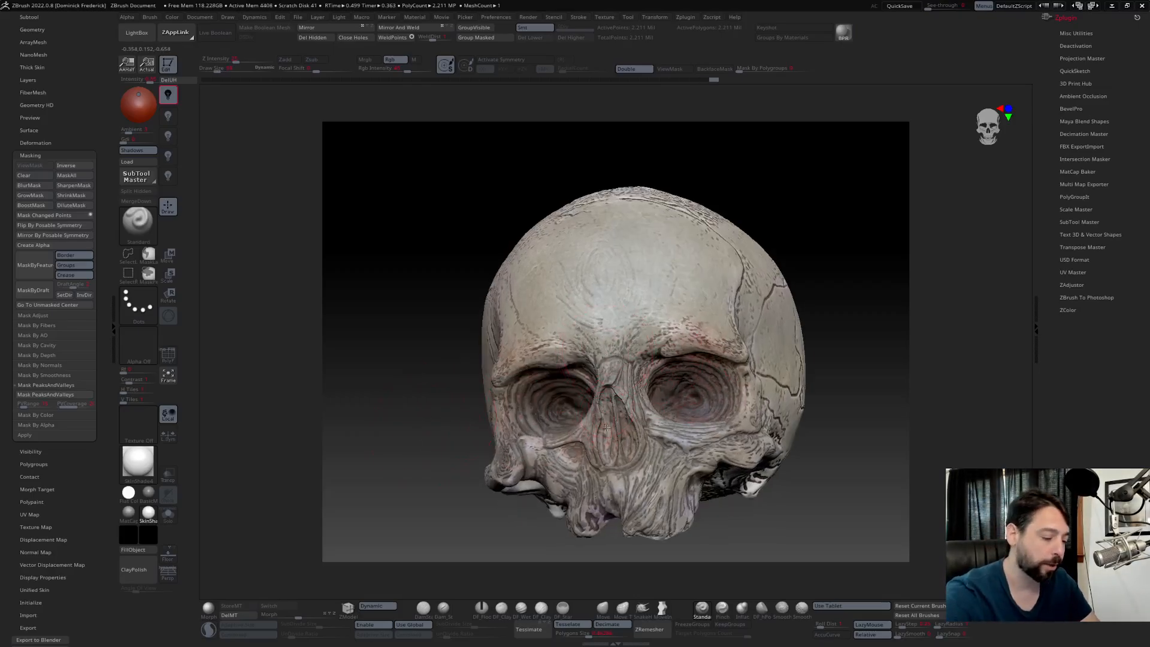
{"action": "mouse_move", "coordinate": [606, 428]}
{"action": "left_mouse_down"}
{"action": "mouse_move", "coordinate": [611, 395]}
{"action": "mouse_move", "coordinate": [610, 458]}
{"action": "mouse_move", "coordinate": [598, 419]}
{"action": "left_mouse_up"}
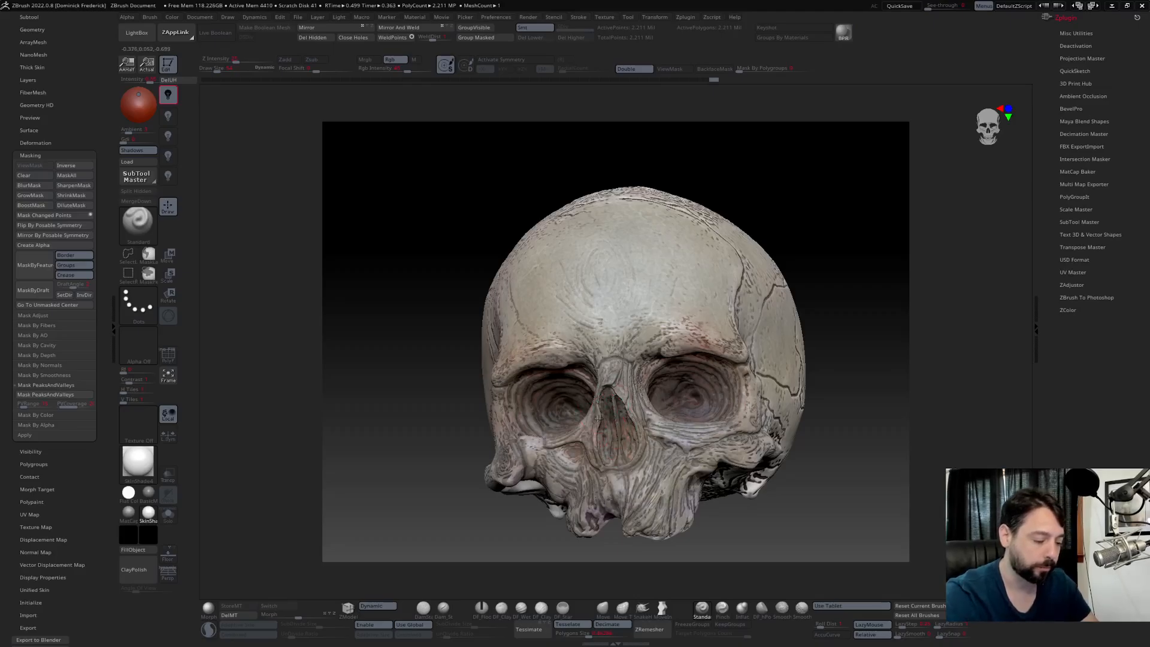
- Paint soft black shading beneath the cheekbones on both sides of the skull
{"action": "left_click_drag", "start_coordinate": [467, 407], "coordinate": [413, 376]}
{"action": "left_click_drag", "start_coordinate": [461, 452], "coordinate": [456, 394]}
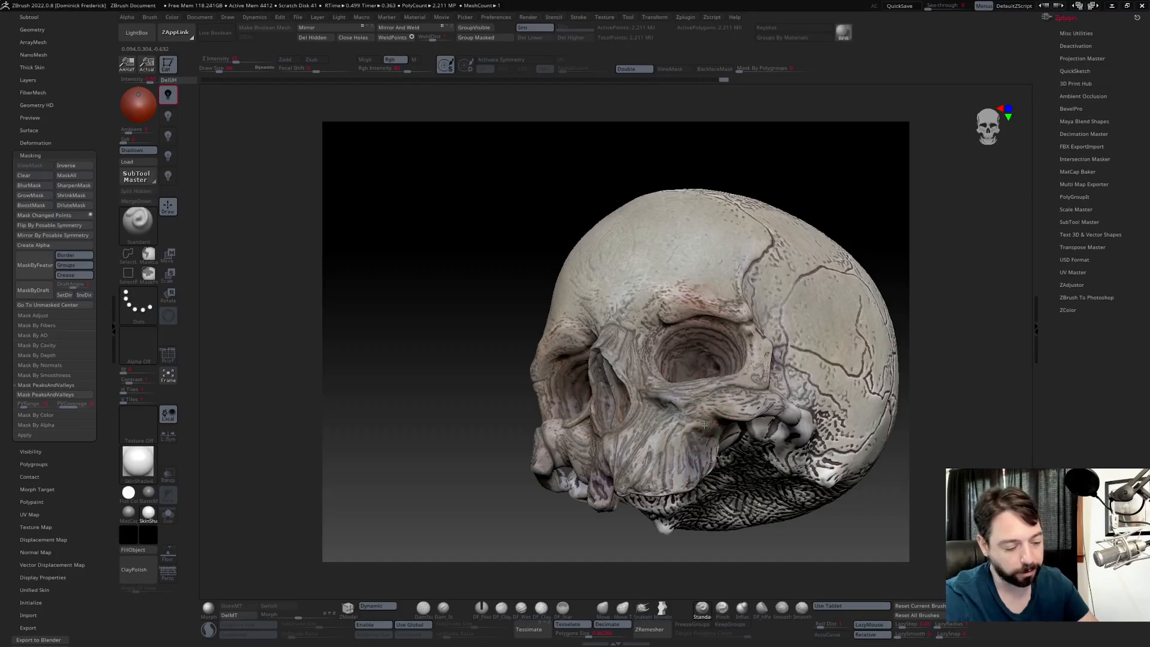
{"action": "left_click_drag", "start_coordinate": [450, 449], "coordinate": [621, 423]}
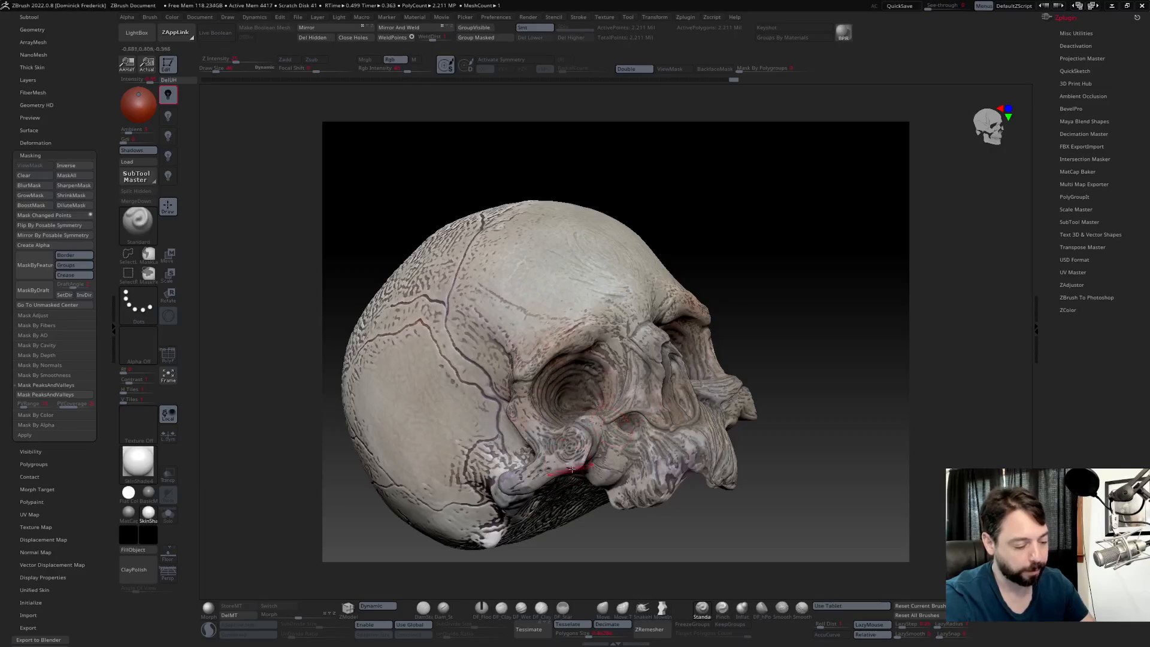
{"action": "mouse_move", "coordinate": [588, 475]}
{"action": "left_mouse_down"}
{"action": "mouse_move", "coordinate": [620, 498]}
{"action": "mouse_move", "coordinate": [635, 487]}
{"action": "mouse_move", "coordinate": [519, 458]}
{"action": "left_mouse_up"}
{"action": "left_click_drag", "start_coordinate": [332, 258], "coordinate": [359, 267]}
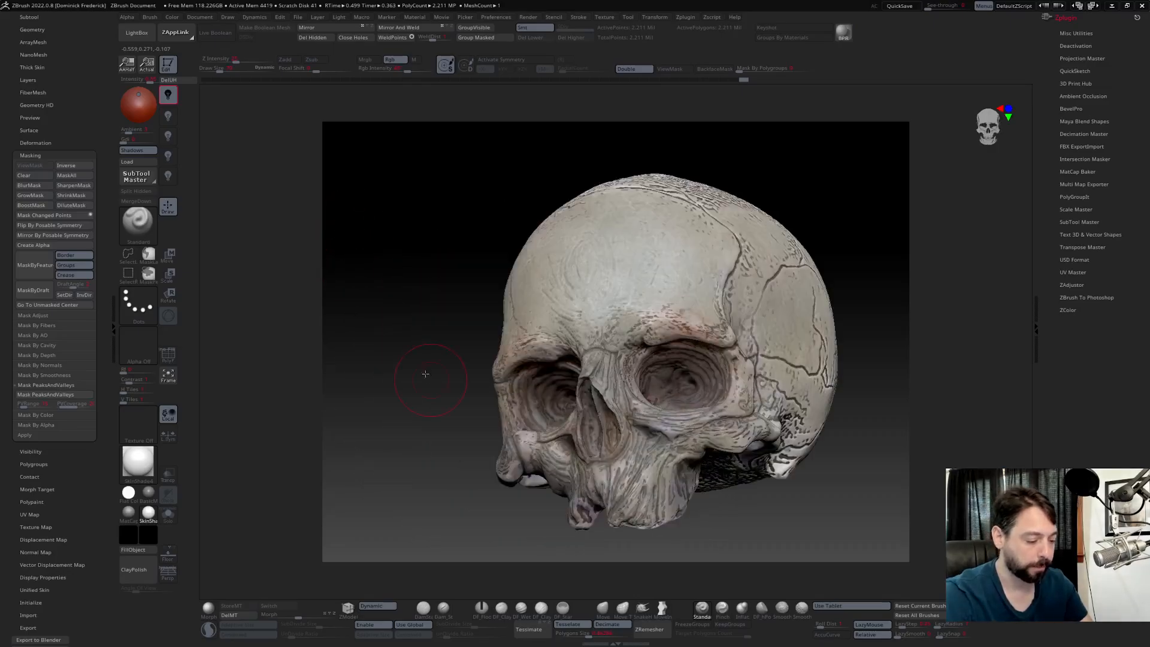
{"action": "left_click_drag", "start_coordinate": [425, 374], "coordinate": [418, 333]}
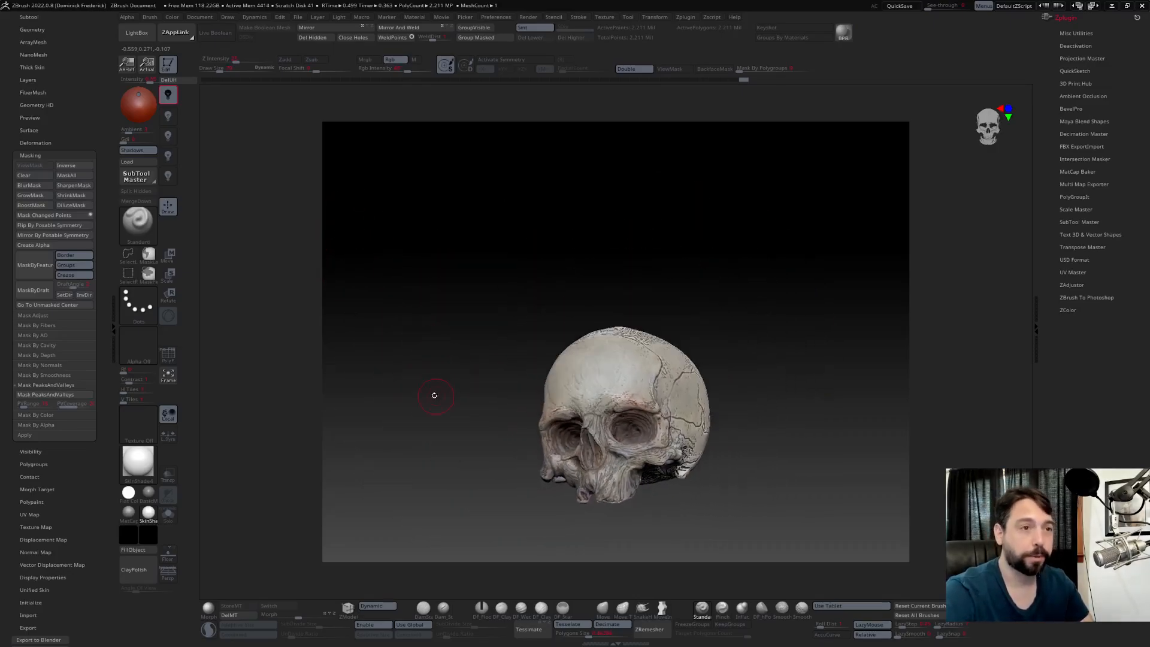
- Reduce the brush size and paint fine black shadows along the folds and edges of the nasal bone
{"action": "mouse_move", "coordinate": [437, 372]}
{"action": "left_mouse_down"}
{"action": "mouse_move", "coordinate": [448, 434]}
{"action": "mouse_move", "coordinate": [457, 367]}
{"action": "mouse_move", "coordinate": [429, 313]}
{"action": "mouse_move", "coordinate": [421, 406]}
{"action": "mouse_move", "coordinate": [419, 386]}
{"action": "mouse_move", "coordinate": [403, 390]}
{"action": "left_mouse_up"}
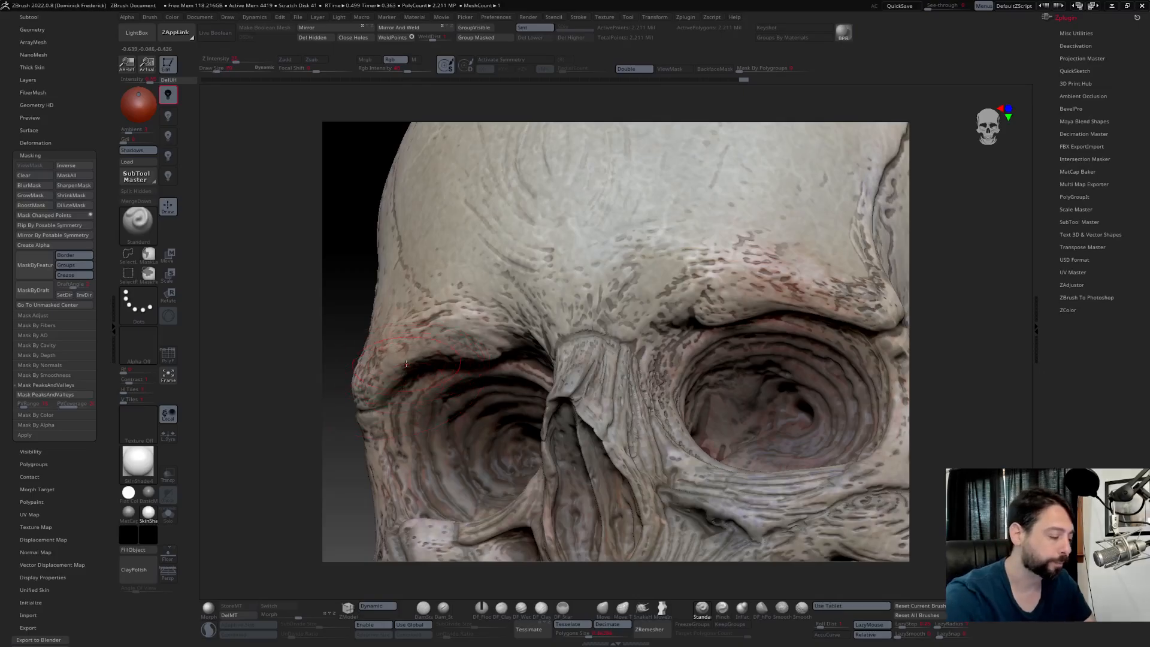
{"action": "key", "text": "["}
{"action": "left_click_drag", "start_coordinate": [353, 291], "coordinate": [399, 308]}
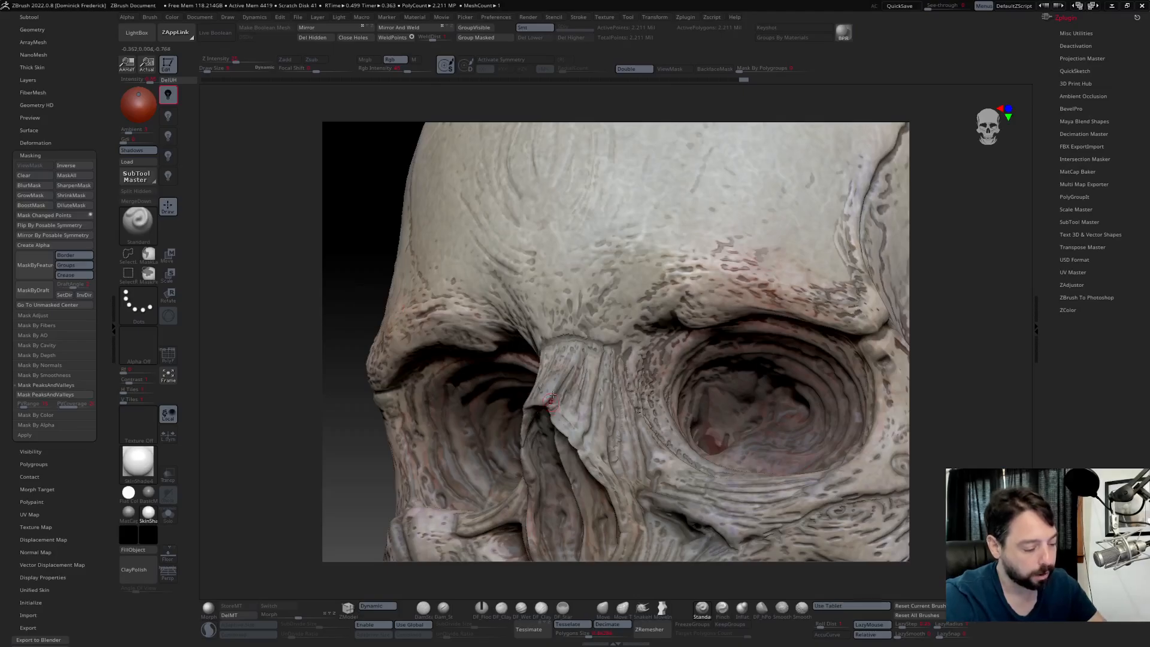
{"action": "mouse_move", "coordinate": [574, 367]}
{"action": "left_mouse_down"}
{"action": "mouse_move", "coordinate": [547, 404]}
{"action": "mouse_move", "coordinate": [554, 396]}
{"action": "left_mouse_up"}
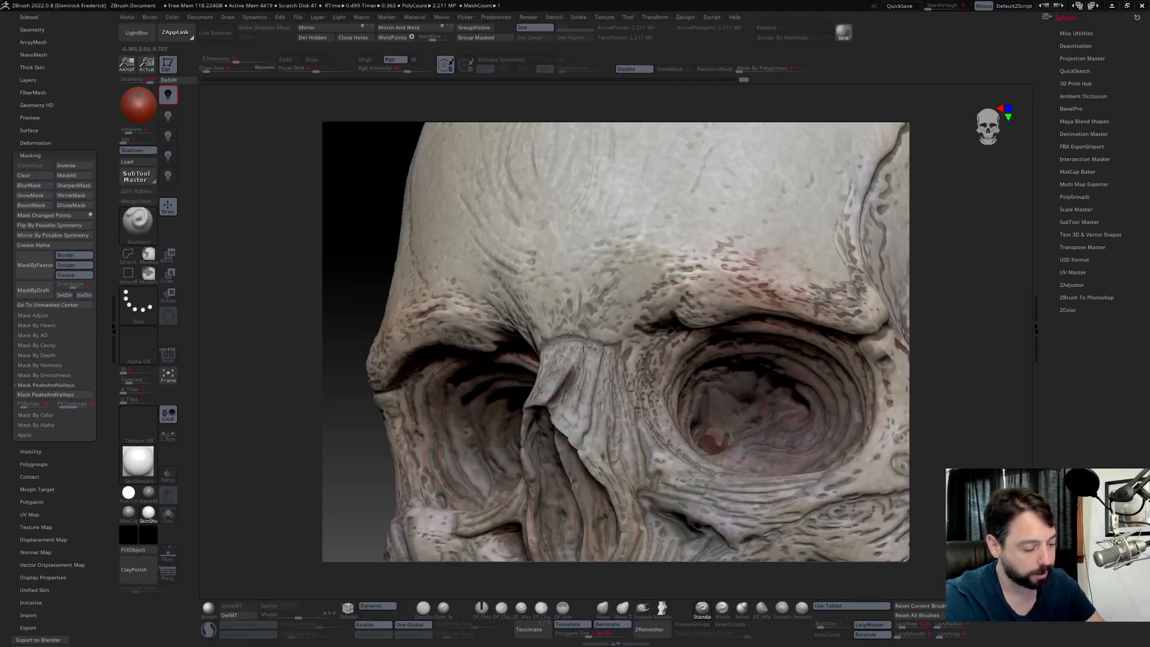
{"action": "mouse_move", "coordinate": [583, 348]}
{"action": "left_mouse_down"}
{"action": "mouse_move", "coordinate": [572, 362]}
{"action": "mouse_move", "coordinate": [546, 346]}
{"action": "left_mouse_up"}
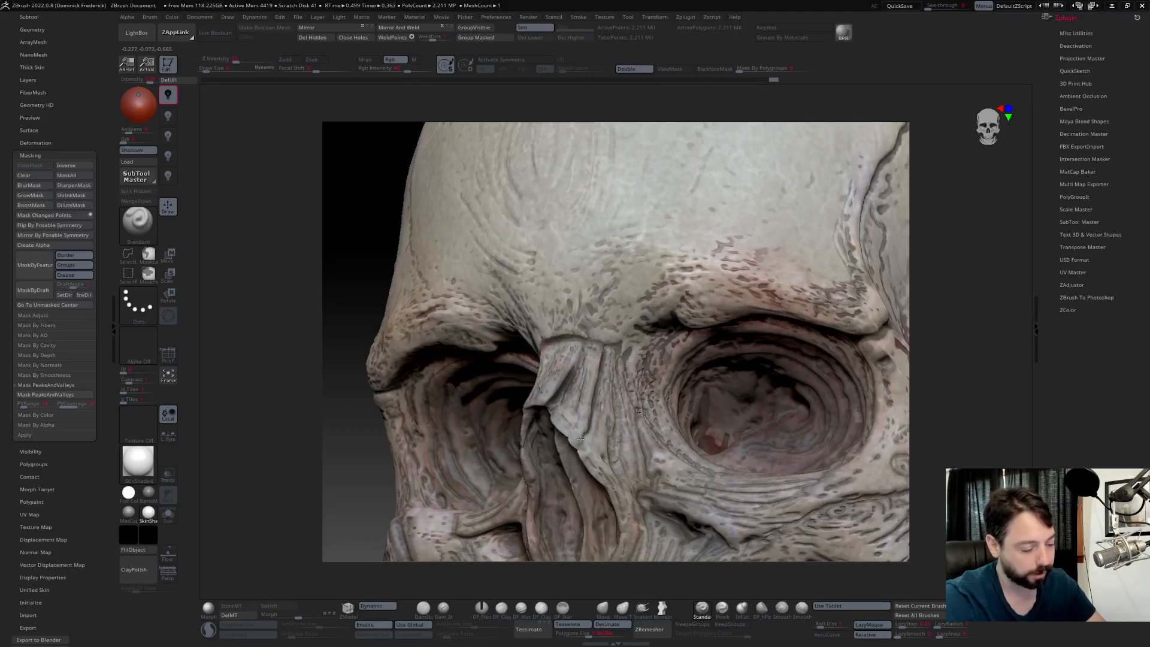
{"action": "left_click_drag", "start_coordinate": [581, 439], "coordinate": [591, 425]}
{"action": "mouse_move", "coordinate": [599, 371]}
{"action": "left_mouse_down"}
{"action": "mouse_move", "coordinate": [591, 338]}
{"action": "mouse_move", "coordinate": [580, 351]}
{"action": "left_mouse_up"}
{"action": "left_click_drag", "start_coordinate": [590, 425], "coordinate": [599, 387]}
- Deepen the black shadow under the tip of the nasal bone, above the nasal opening
{"action": "left_click_drag", "start_coordinate": [327, 370], "coordinate": [367, 376]}
{"action": "left_click", "coordinate": [351, 408]}
{"action": "left_click_drag", "start_coordinate": [289, 428], "coordinate": [312, 427], "text": "alt"}
{"action": "left_click_drag", "start_coordinate": [575, 379], "coordinate": [571, 379]}
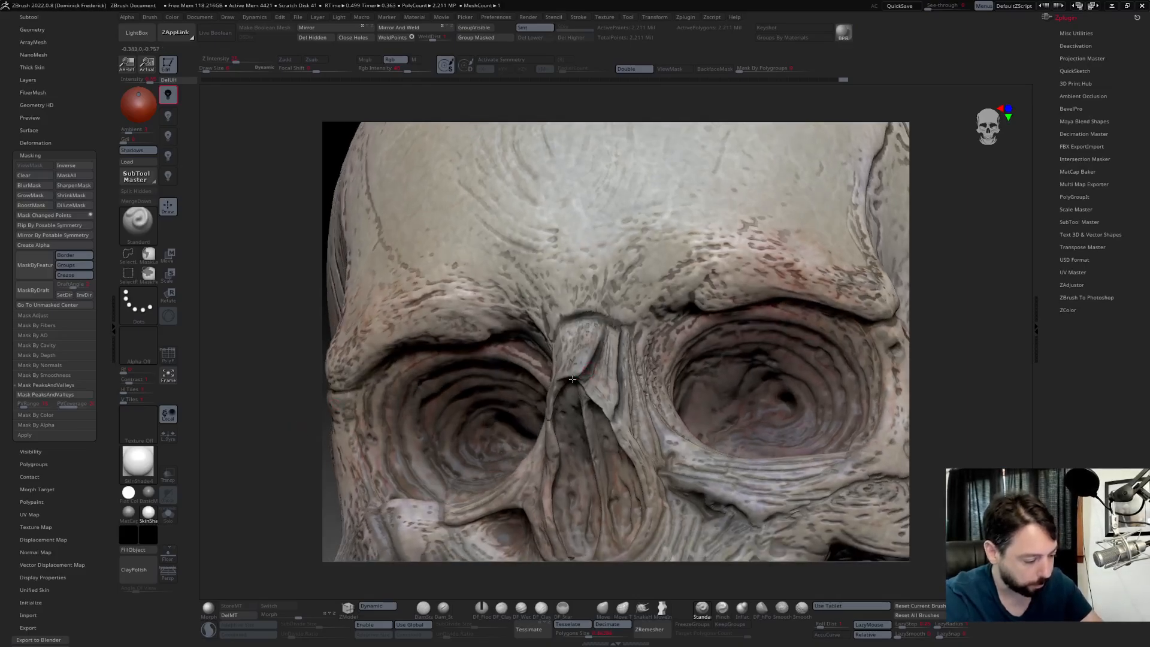
{"action": "left_click_drag", "start_coordinate": [299, 395], "coordinate": [272, 412]}
- Change the paint color to white and paint highlights along the nasal bone's raised edges
{"action": "left_click_drag", "start_coordinate": [125, 532], "coordinate": [128, 492]}
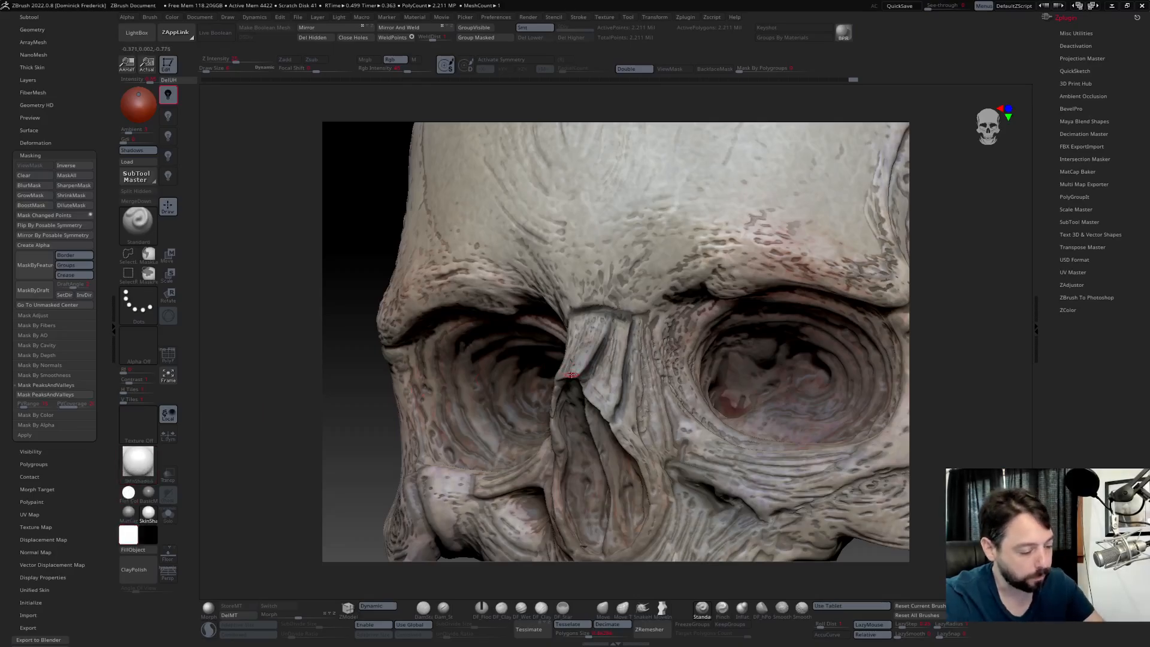
{"action": "left_click_drag", "start_coordinate": [578, 373], "coordinate": [590, 354]}
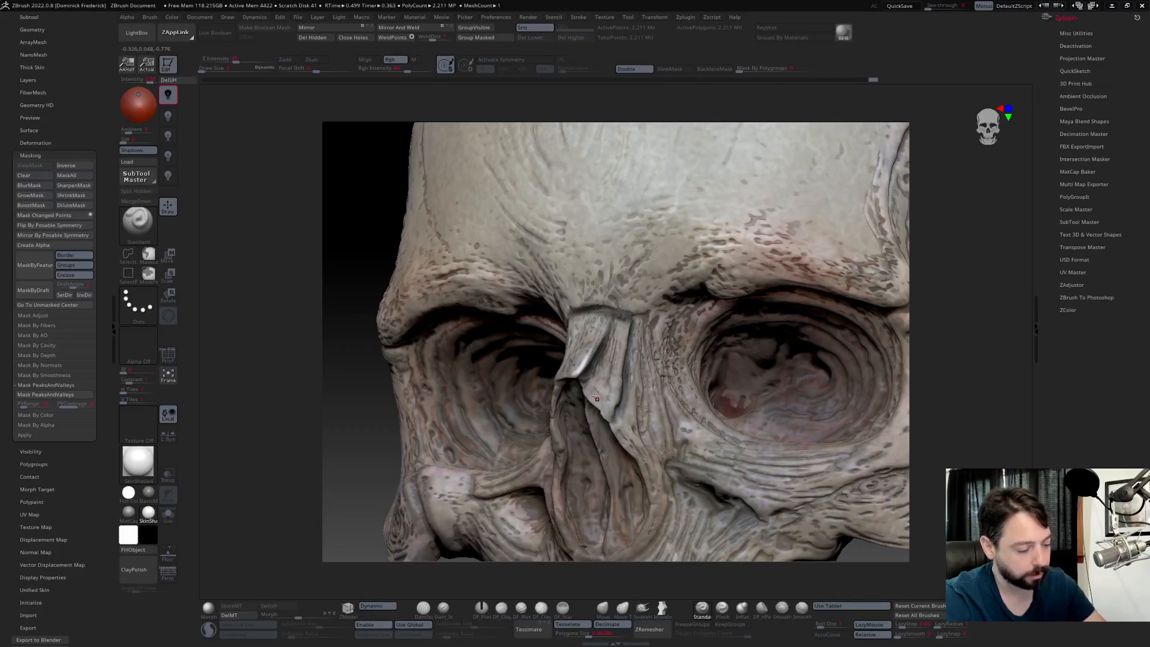
{"action": "left_click_drag", "start_coordinate": [618, 386], "coordinate": [571, 373]}
{"action": "mouse_move", "coordinate": [367, 390]}
{"action": "left_mouse_down", "text": "alt"}
{"action": "mouse_move", "coordinate": [375, 360]}
{"action": "mouse_move", "coordinate": [450, 352]}
{"action": "mouse_move", "coordinate": [447, 393]}
{"action": "mouse_move", "coordinate": [429, 404]}
{"action": "mouse_move", "coordinate": [437, 385]}
{"action": "mouse_move", "coordinate": [442, 418]}
{"action": "mouse_move", "coordinate": [424, 398]}
{"action": "mouse_move", "coordinate": [449, 397]}
{"action": "mouse_move", "coordinate": [443, 380]}
{"action": "left_mouse_up", "text": "alt"}
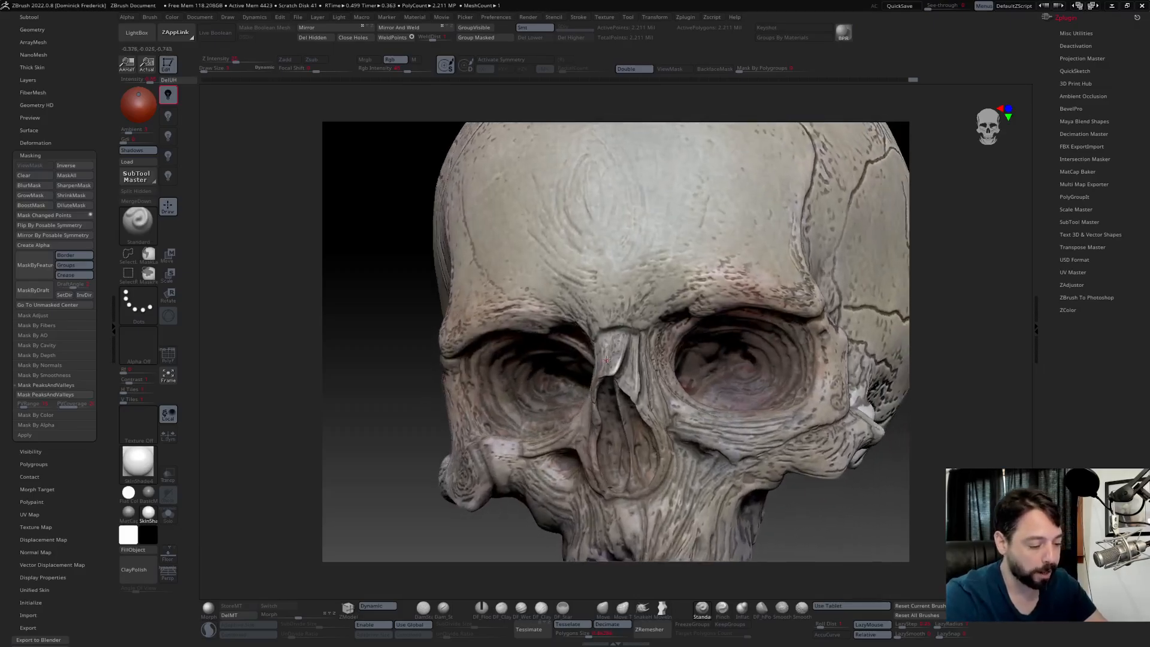
{"action": "left_click_drag", "start_coordinate": [612, 368], "coordinate": [606, 375]}
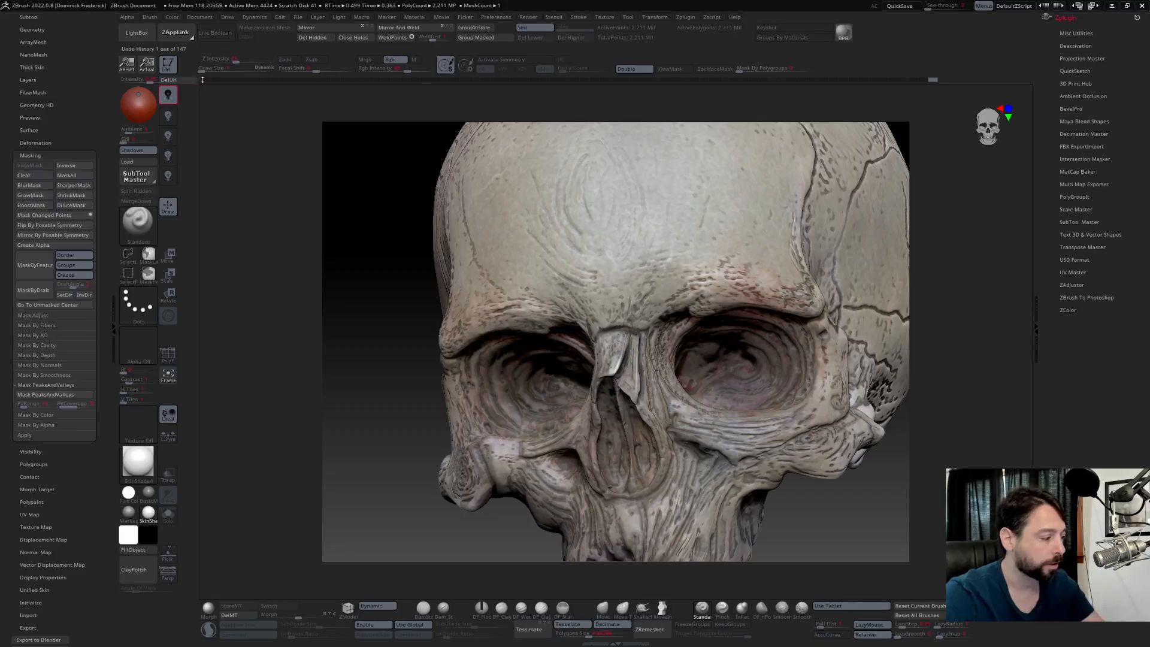
- Return to the first undo history state and bring the full figure's painted body and leaves into view
{"action": "mouse_move", "coordinate": [202, 80]}
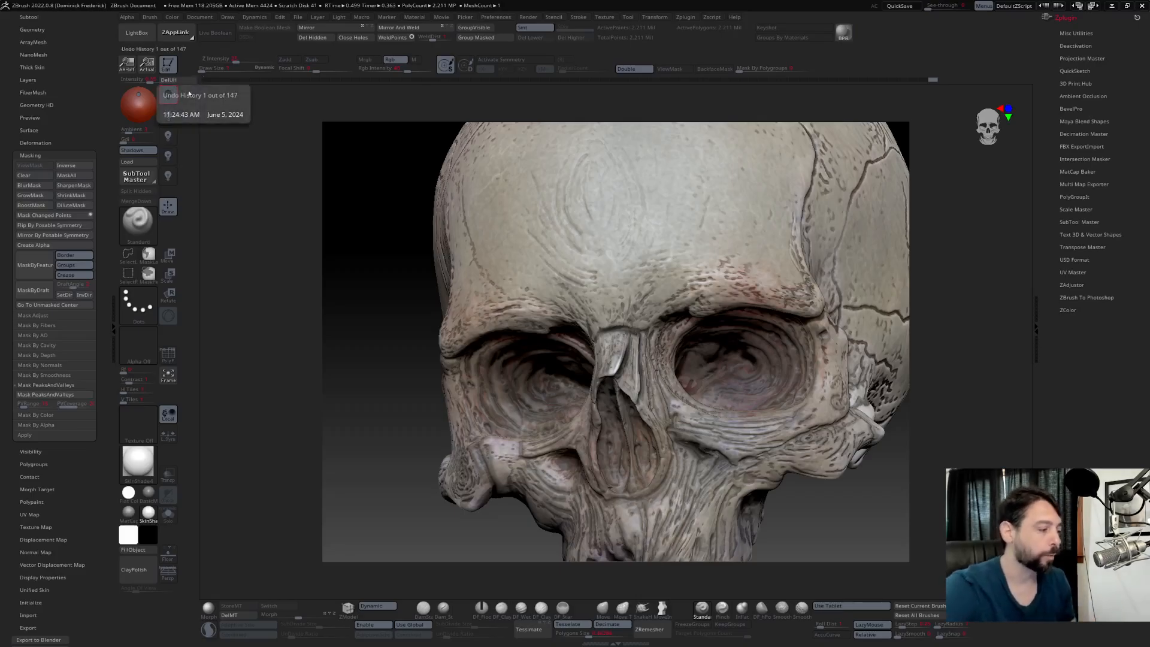
{"action": "left_click", "coordinate": [189, 95]}
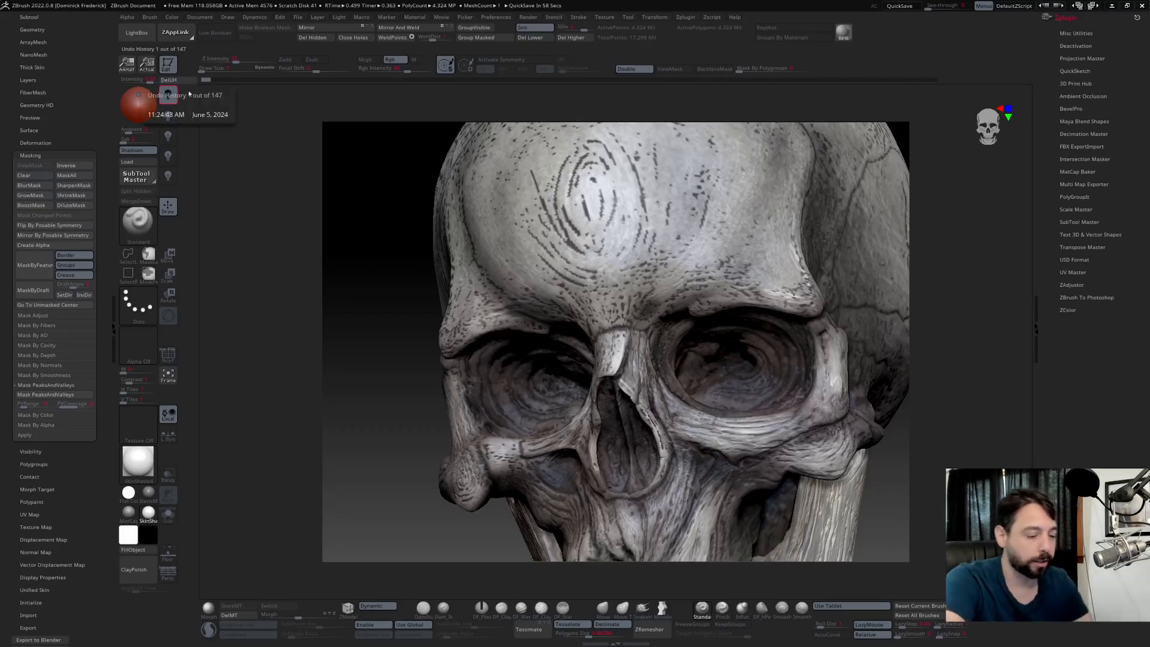
{"action": "left_click_drag", "start_coordinate": [401, 431], "coordinate": [423, 405], "text": "alt"}
{"action": "mouse_move", "coordinate": [414, 449]}
{"action": "left_mouse_down"}
{"action": "mouse_move", "coordinate": [423, 351]}
{"action": "mouse_move", "coordinate": [416, 365]}
{"action": "left_mouse_up"}
{"action": "left_click_drag", "start_coordinate": [418, 442], "coordinate": [420, 379], "text": "alt"}
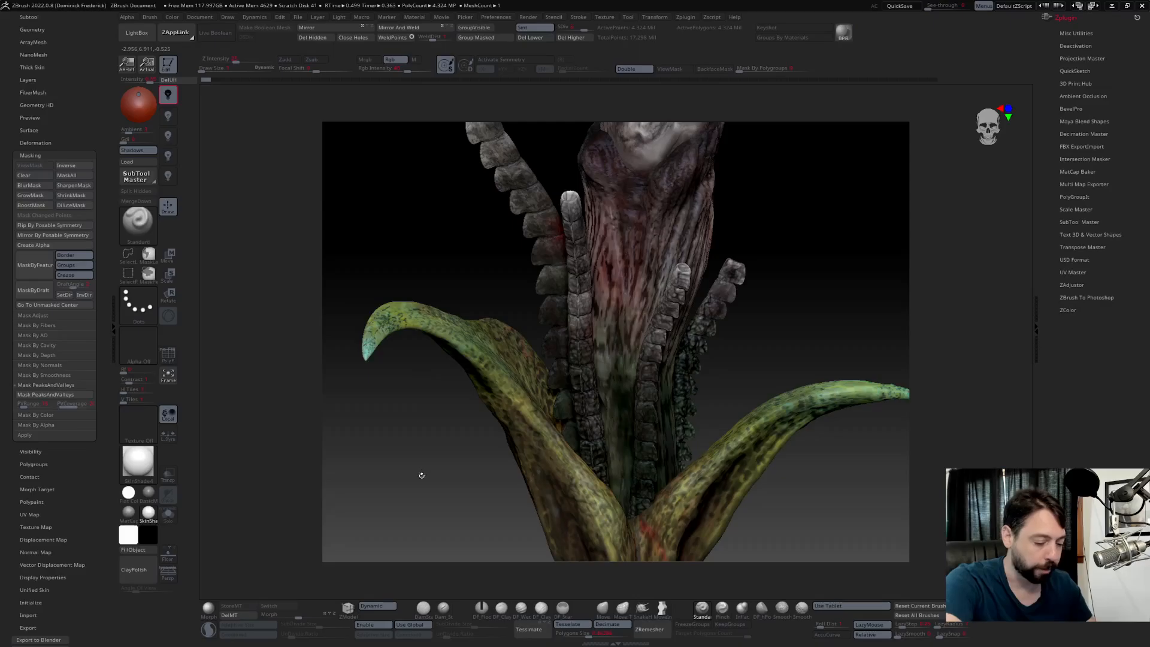
{"action": "mouse_move", "coordinate": [423, 477]}
{"action": "left_mouse_down", "text": "alt"}
{"action": "mouse_move", "coordinate": [429, 436]}
{"action": "mouse_move", "coordinate": [391, 388]}
{"action": "mouse_move", "coordinate": [459, 375]}
{"action": "mouse_move", "coordinate": [451, 383]}
{"action": "left_mouse_up", "text": "alt"}
- Examine the polypaint on the figure's leaves, segmented tentacles and torso up close and from a distance
{"action": "left_click_drag", "start_coordinate": [610, 419], "coordinate": [354, 459], "text": "alt"}
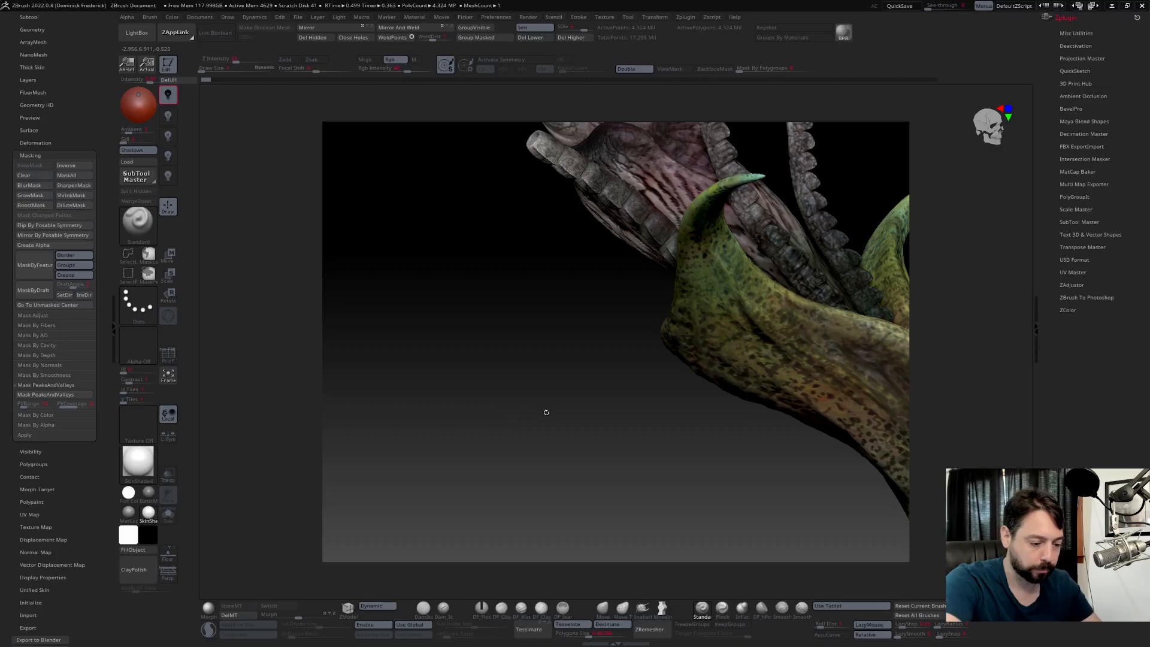
{"action": "mouse_move", "coordinate": [547, 411]}
{"action": "left_mouse_down", "text": "alt"}
{"action": "mouse_move", "coordinate": [426, 462]}
{"action": "mouse_move", "coordinate": [457, 437]}
{"action": "mouse_move", "coordinate": [451, 408]}
{"action": "mouse_move", "coordinate": [432, 447]}
{"action": "mouse_move", "coordinate": [490, 426]}
{"action": "mouse_move", "coordinate": [560, 497]}
{"action": "mouse_move", "coordinate": [428, 219]}
{"action": "left_mouse_up", "text": "alt"}
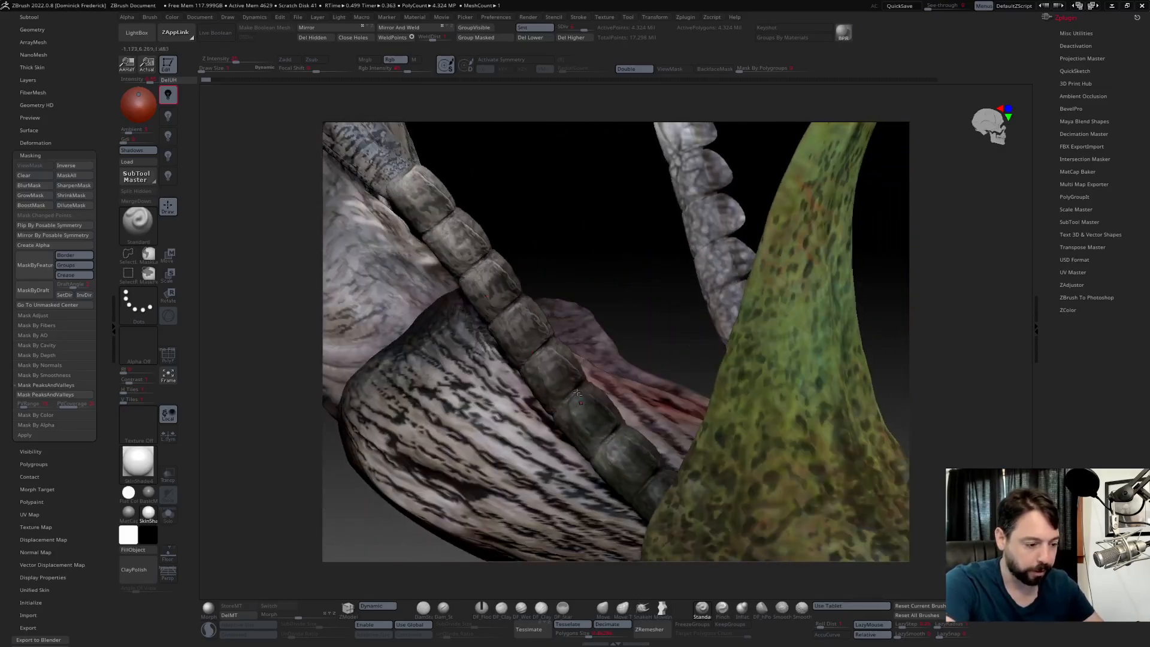
{"action": "left_click_drag", "start_coordinate": [662, 196], "coordinate": [586, 268], "text": "alt"}
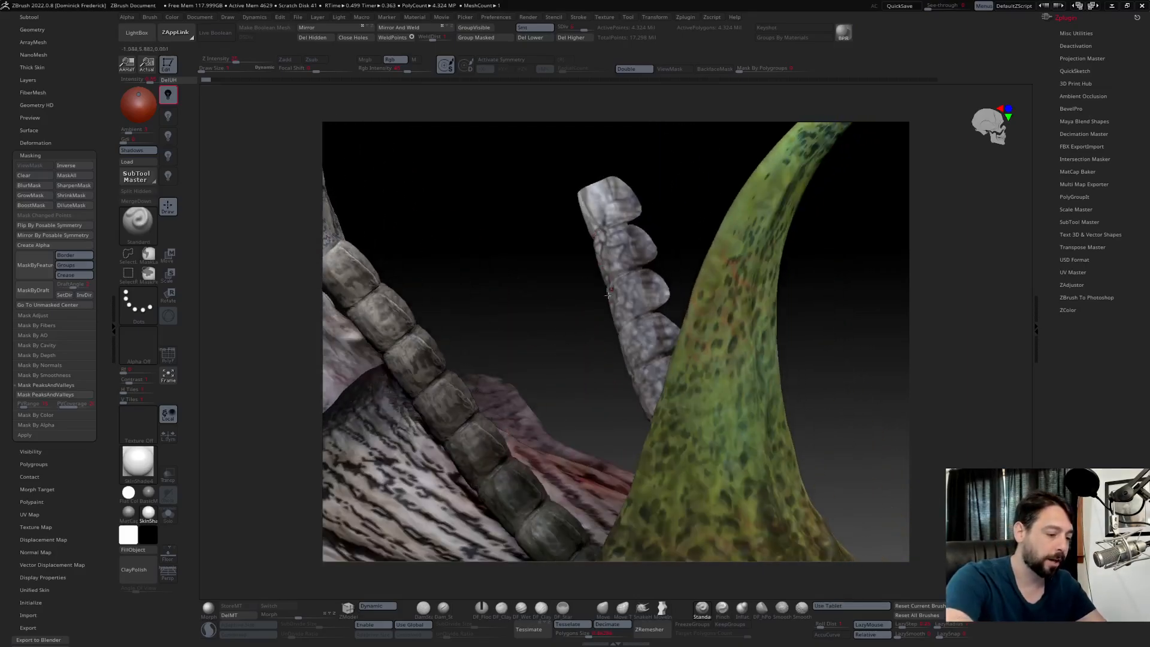
{"action": "right_click_drag", "start_coordinate": [582, 500], "coordinate": [457, 236], "text": "alt"}
{"action": "right_click_drag", "start_coordinate": [483, 412], "coordinate": [448, 394], "text": "alt"}
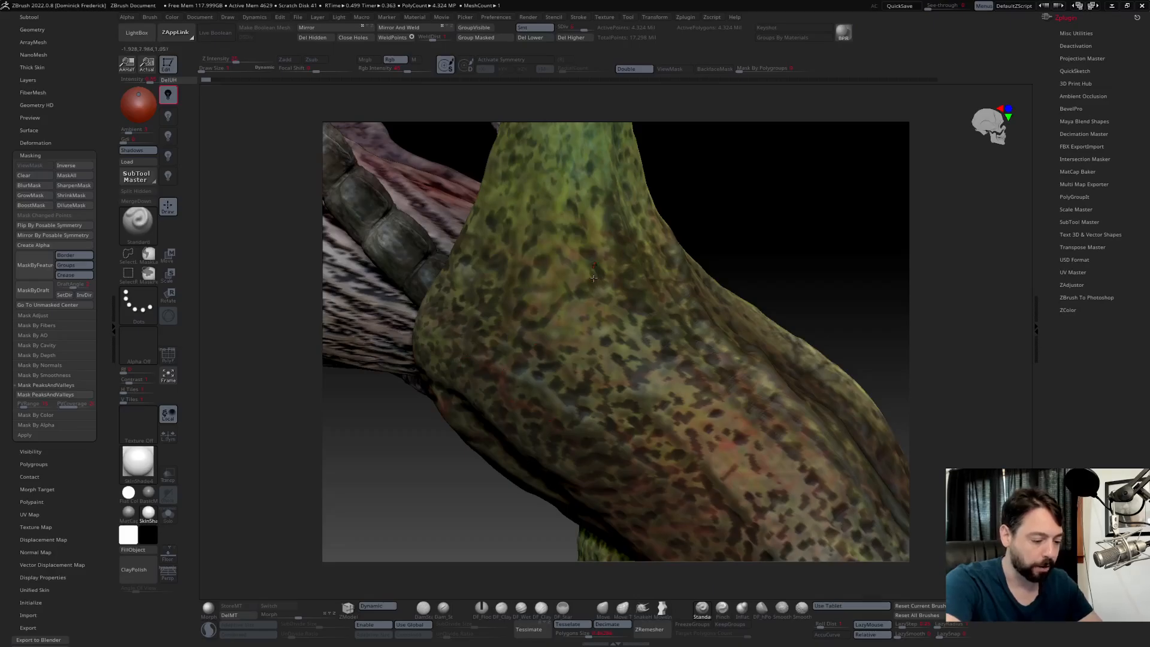
{"action": "right_click_drag", "start_coordinate": [594, 277], "coordinate": [386, 372]}
{"action": "right_click_drag", "start_coordinate": [437, 426], "coordinate": [459, 472], "text": "alt"}
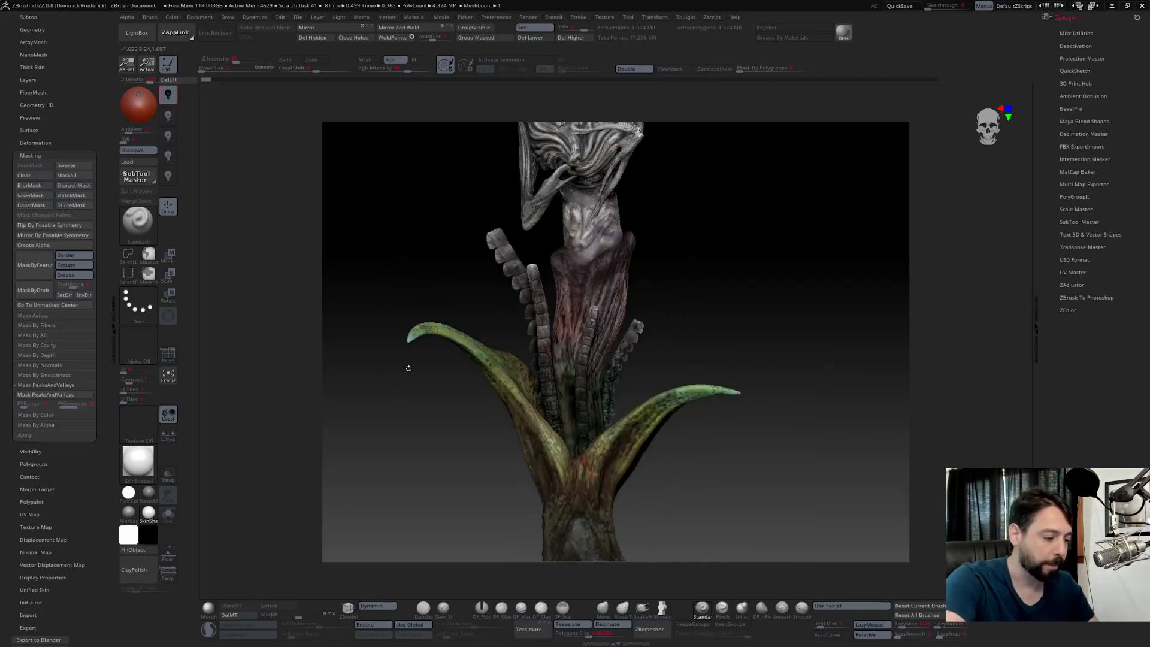
{"action": "right_click_drag", "start_coordinate": [408, 368], "coordinate": [413, 412], "text": "alt"}
{"action": "right_click_drag", "start_coordinate": [400, 313], "coordinate": [436, 426], "text": "alt"}
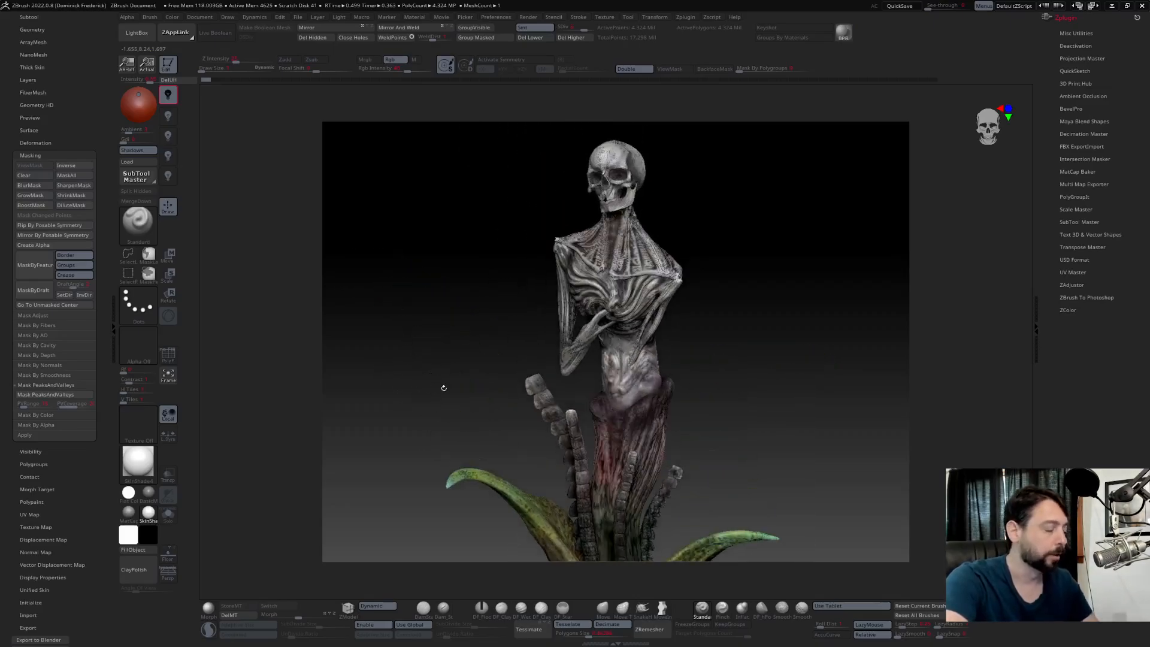